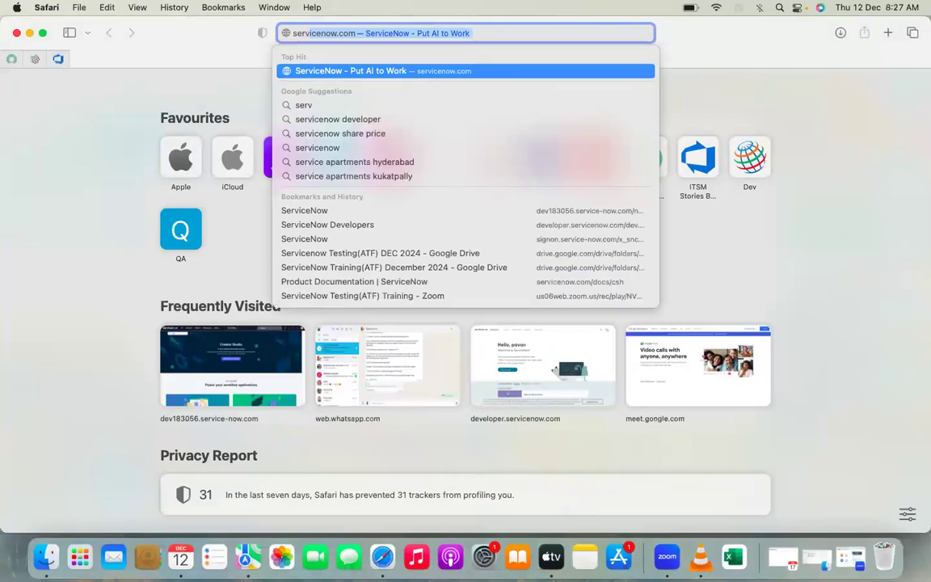
Step: Search the web for "servicenow developer" and open the ServiceNow Developer site from the results
{"action": "key", "text": "BackSpace"}
{"action": "type", "text": "w developer"}
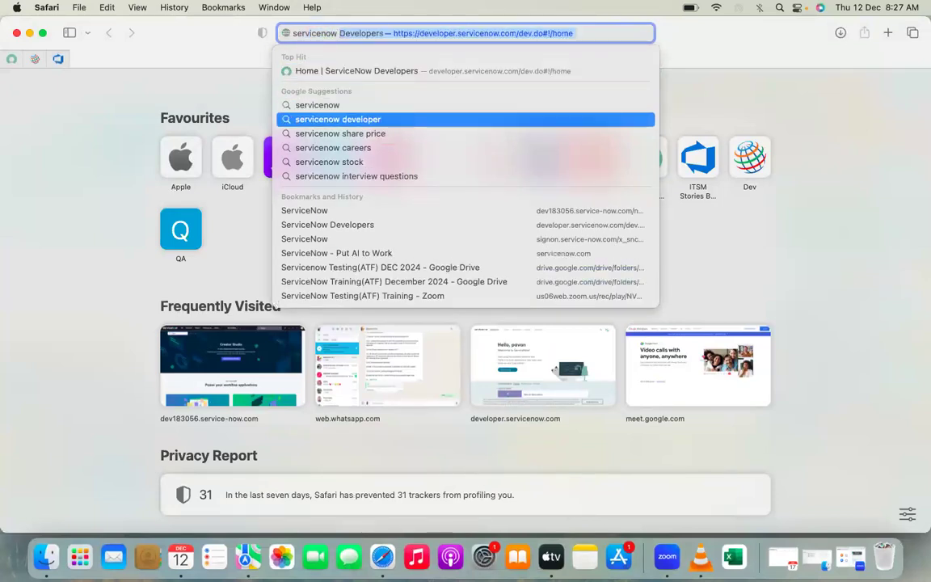
{"action": "left_click", "coordinate": [384, 120]}
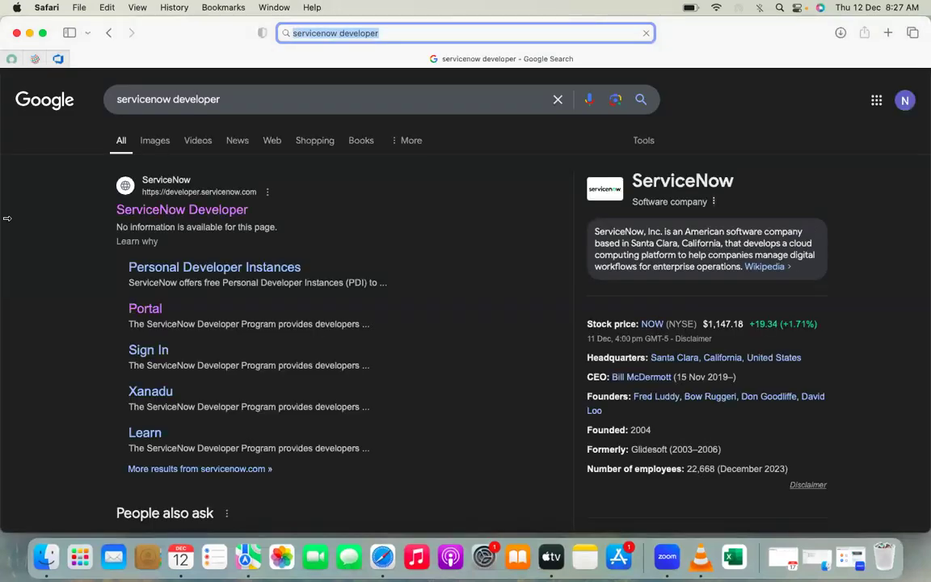
{"action": "left_click", "coordinate": [174, 212]}
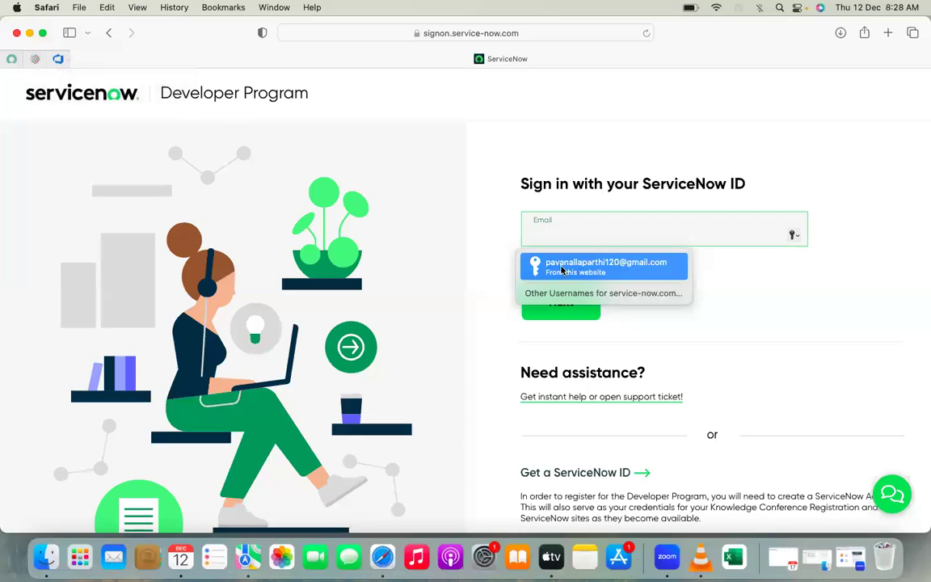
Step: Sign in to the Developer Program with the saved account e-mail and the account password
{"action": "left_click", "coordinate": [612, 269]}
{"action": "left_click", "coordinate": [549, 302]}
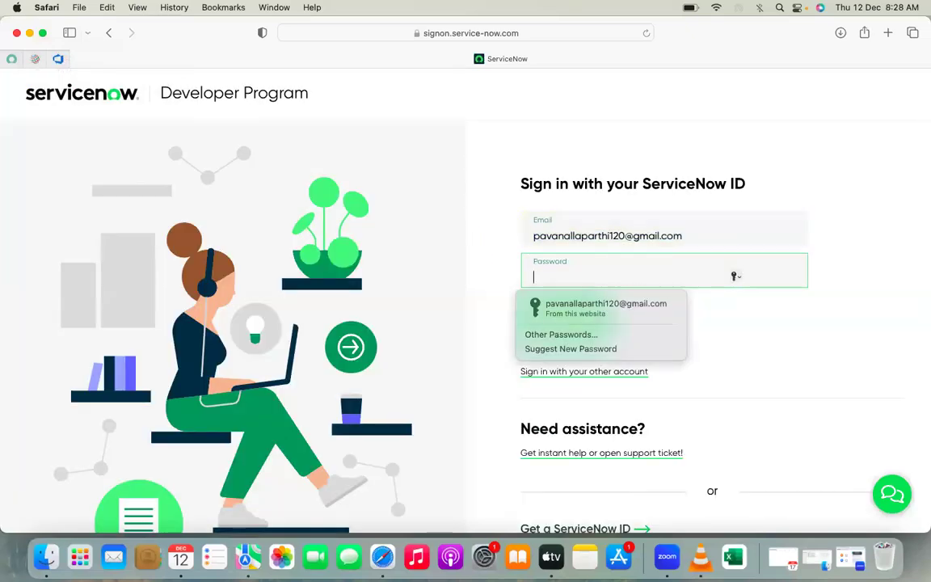
{"action": "type", "text": "•••••••••"}
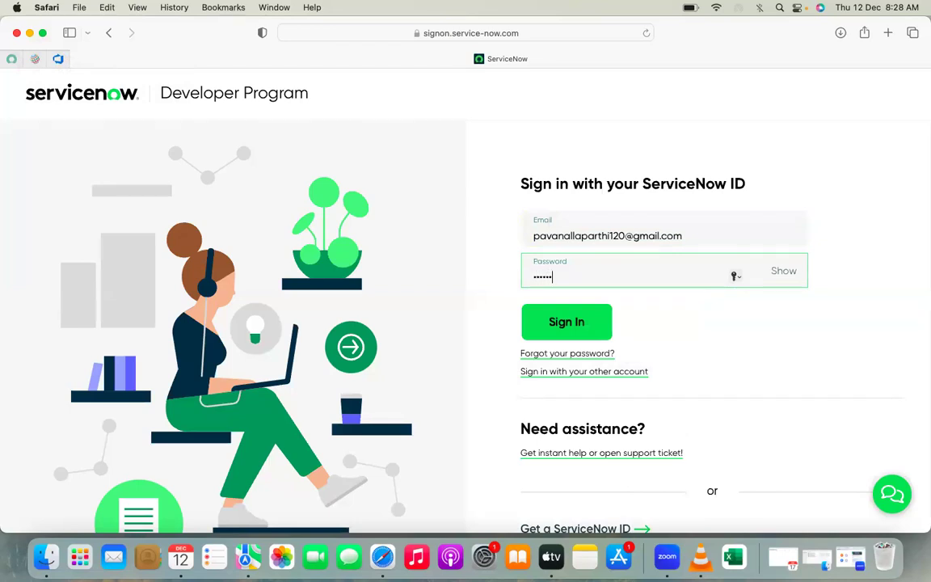
{"action": "key", "text": "Return"}
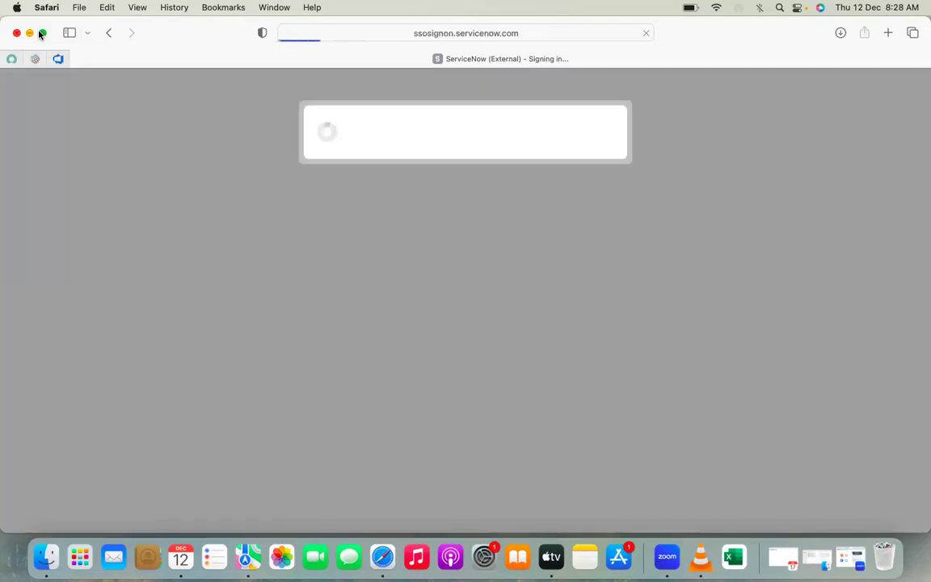
Step: Make the browser full screen, minimize the Finder window, and return to the developer site to open the developer instance
{"action": "left_click", "coordinate": [41, 33]}
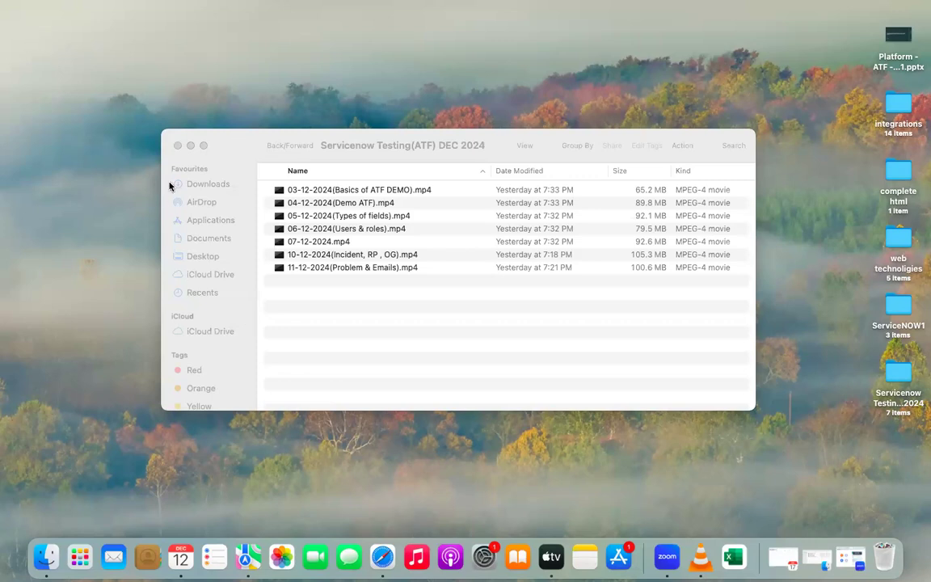
{"action": "left_click", "coordinate": [191, 146]}
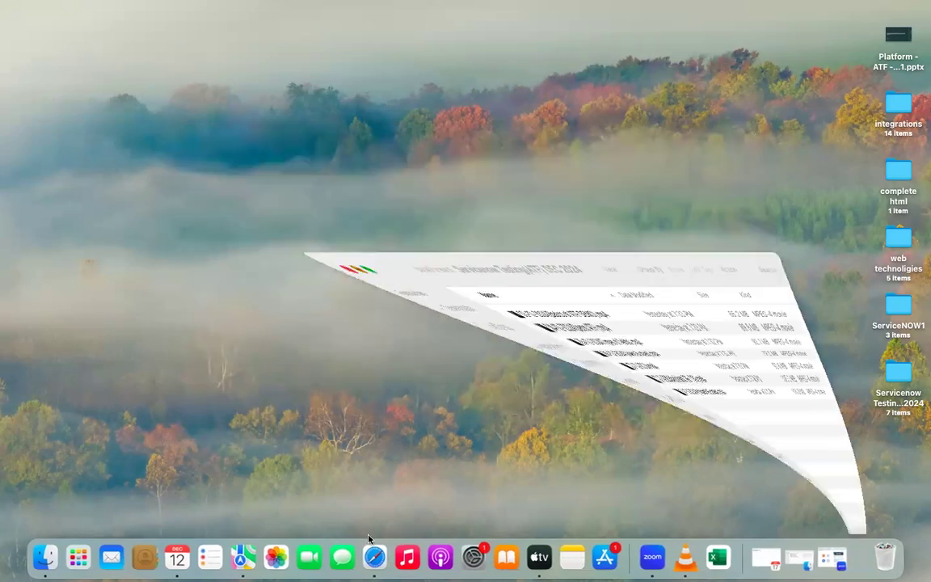
{"action": "left_click", "coordinate": [370, 555]}
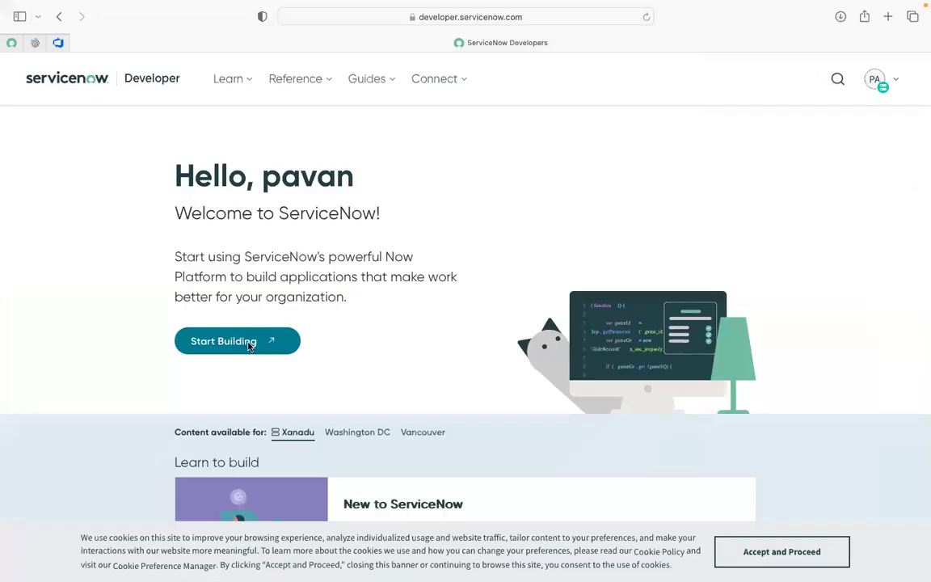
{"action": "left_click", "coordinate": [249, 346]}
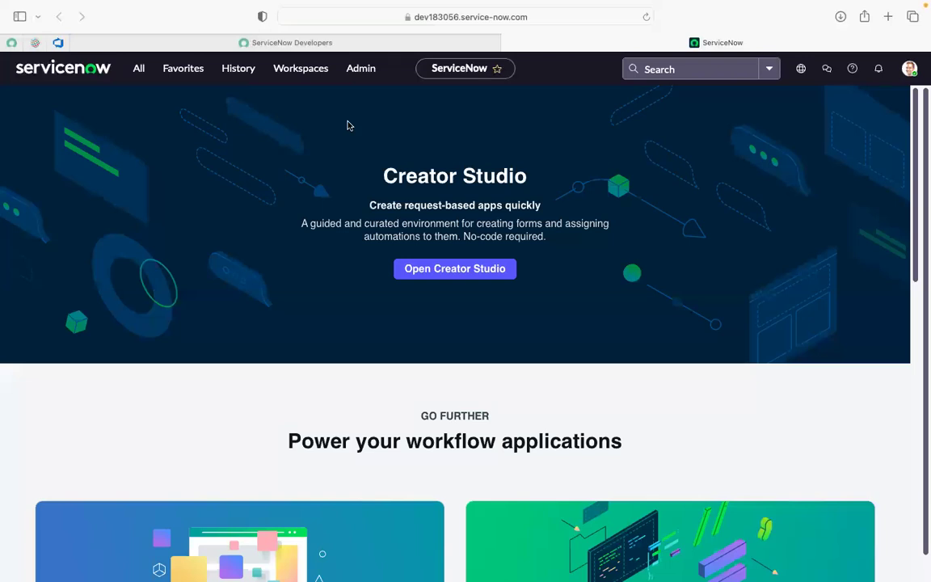
Step: Filter the application navigator for "change" and open Change's Create New page in a separate tab
{"action": "left_click", "coordinate": [139, 71]}
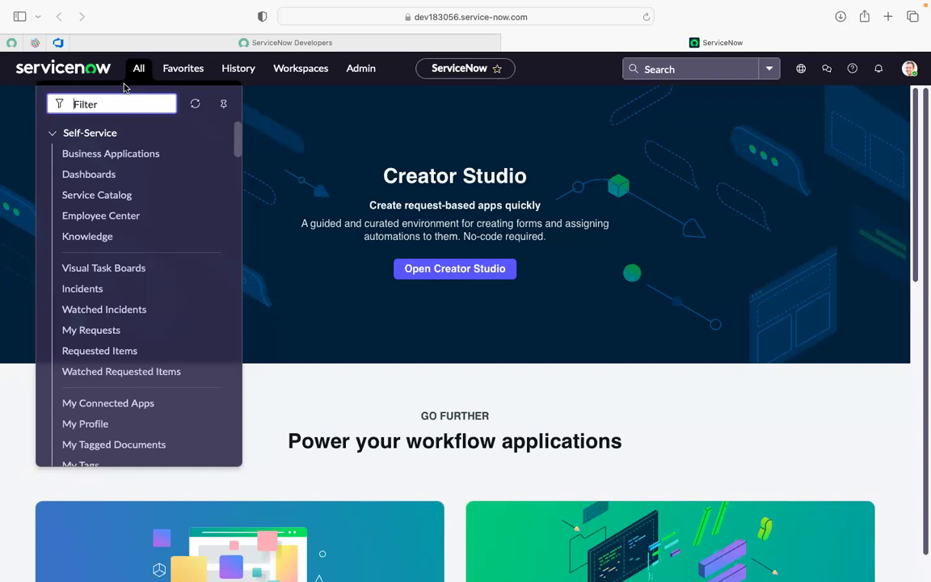
{"action": "type", "text": "change"}
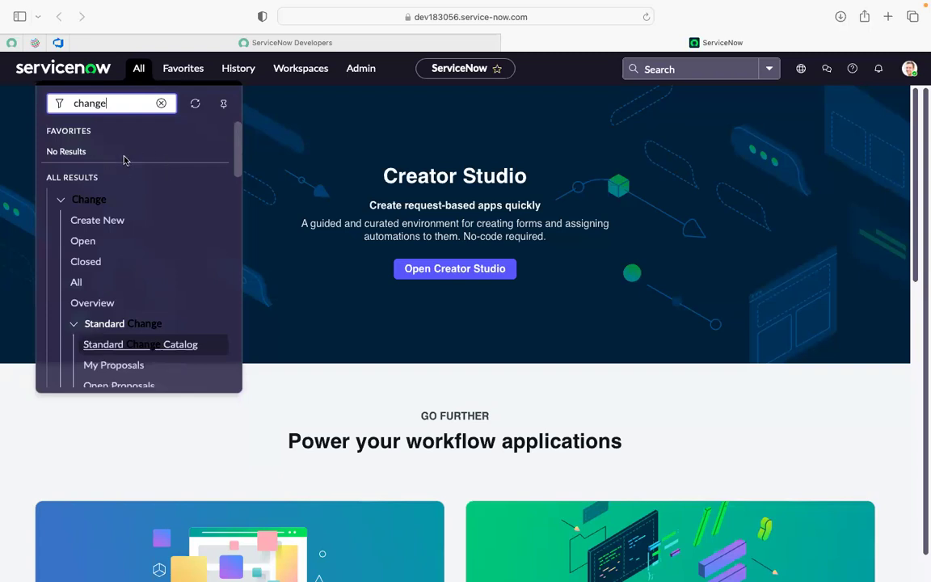
{"action": "left_click", "coordinate": [99, 230], "text": "super"}
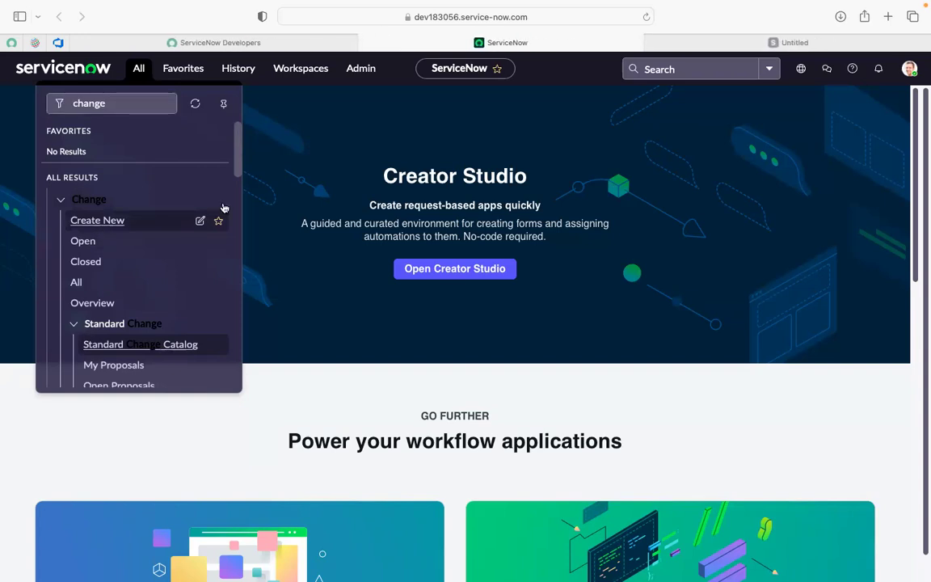
Step: Filter the application navigator for "inc" and open the favorite Incident - Create New in a separate tab
{"action": "left_click", "coordinate": [115, 106]}
{"action": "key", "text": "BackSpace"}
{"action": "key", "text": "BackSpace"}
{"action": "key", "text": "BackSpace"}
{"action": "key", "text": "BackSpace"}
{"action": "key", "text": "BackSpace"}
{"action": "key", "text": "BackSpace"}
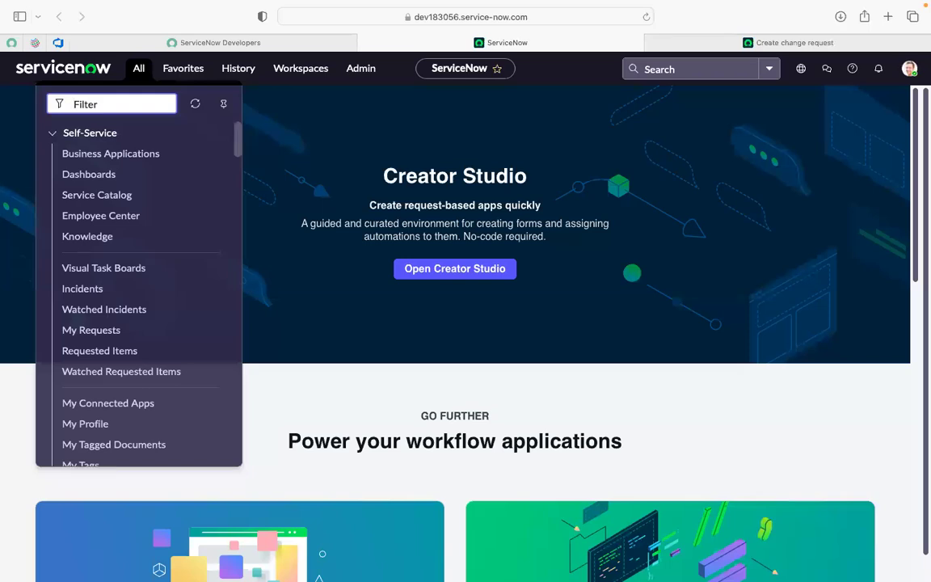
{"action": "type", "text": "inc"}
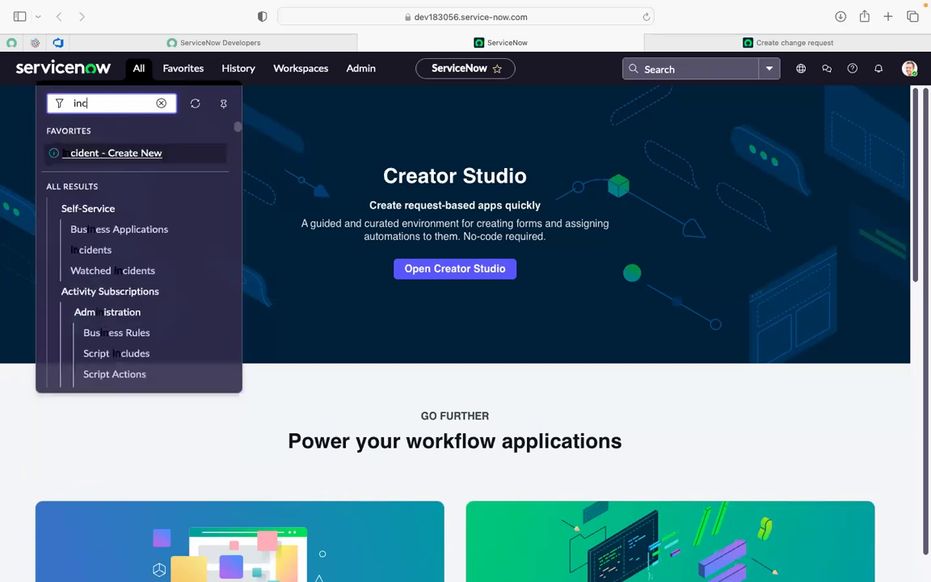
{"action": "left_click", "coordinate": [123, 154], "text": "super"}
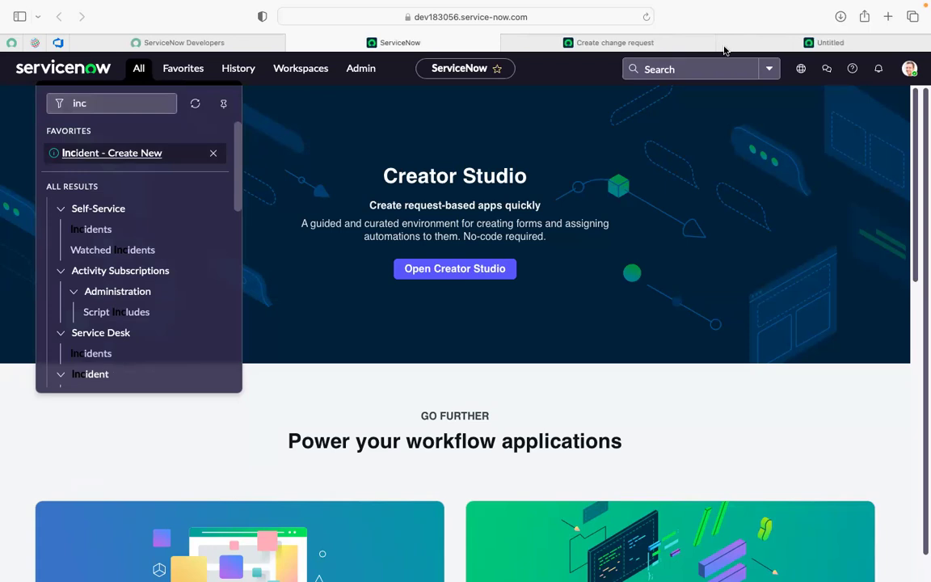
Step: Browse the Models and Preapproved options for creating a change request and start one from the Normal model
{"action": "left_click", "coordinate": [653, 43]}
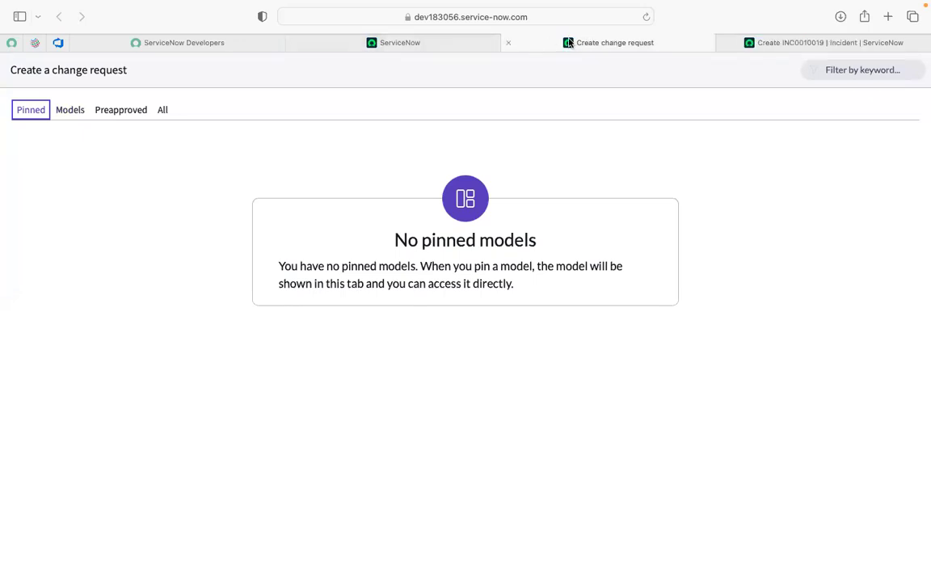
{"action": "left_click", "coordinate": [408, 43]}
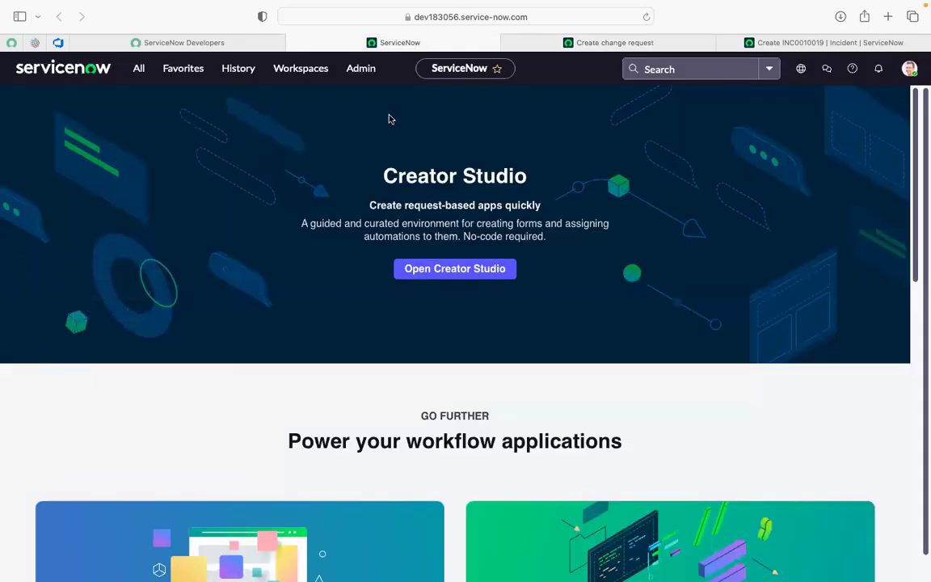
{"action": "left_click", "coordinate": [602, 43]}
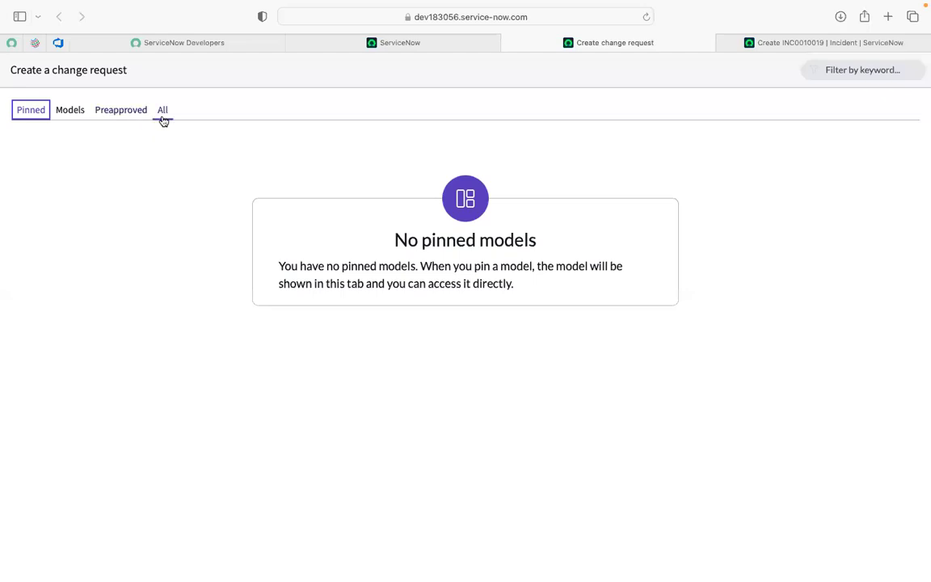
{"action": "left_click", "coordinate": [69, 113]}
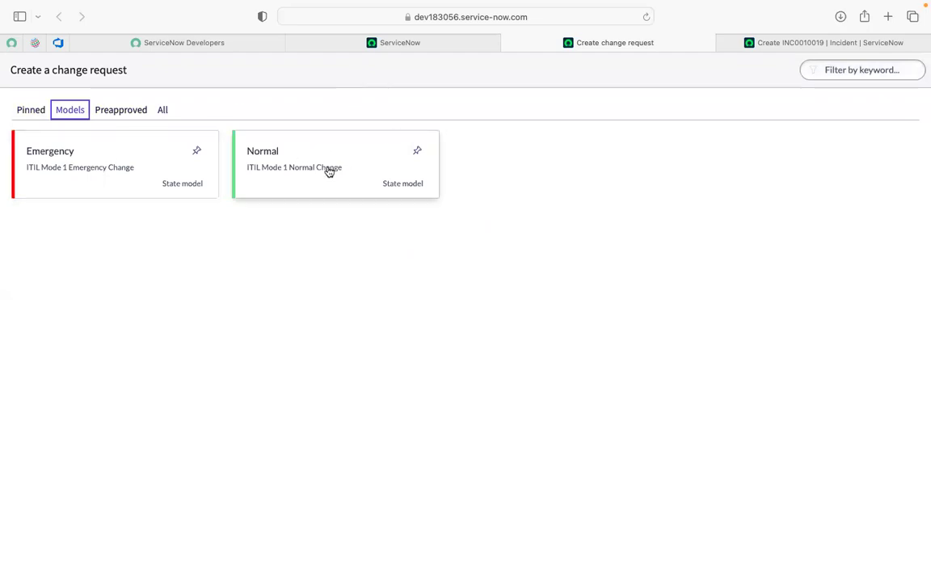
{"action": "left_click", "coordinate": [109, 107]}
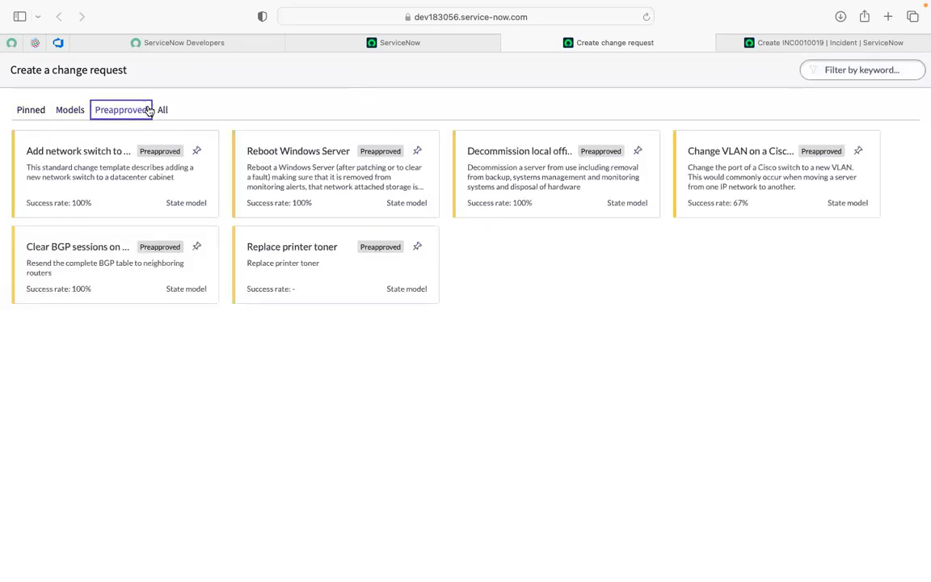
{"action": "left_click", "coordinate": [61, 110]}
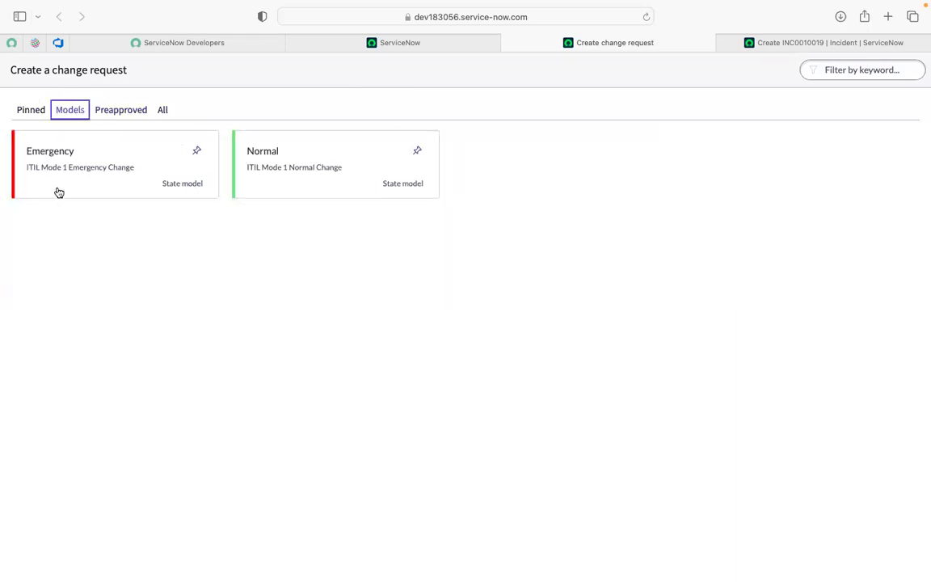
{"action": "left_click", "coordinate": [273, 176]}
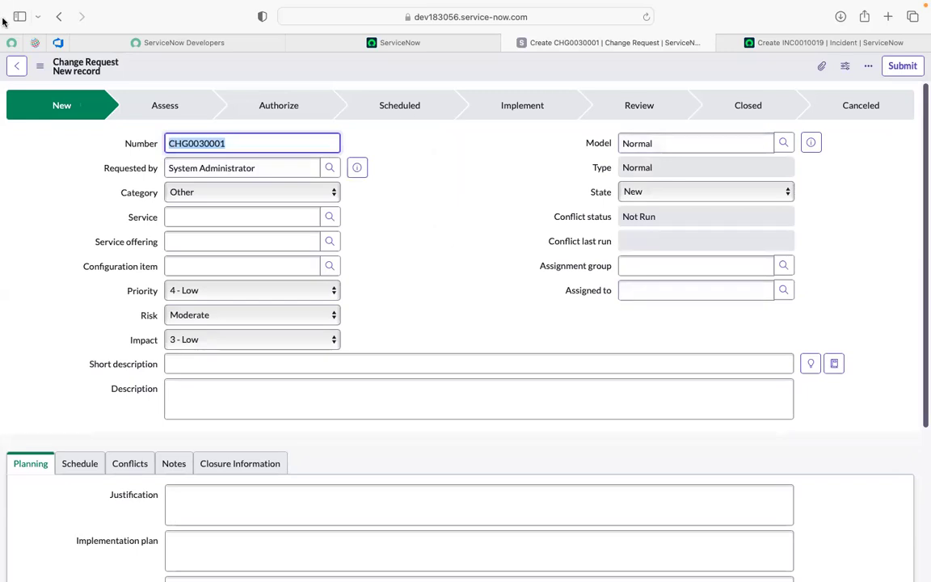
Step: Leave the change request form, go back to it, and examine its Type field and State options
{"action": "left_click", "coordinate": [14, 67]}
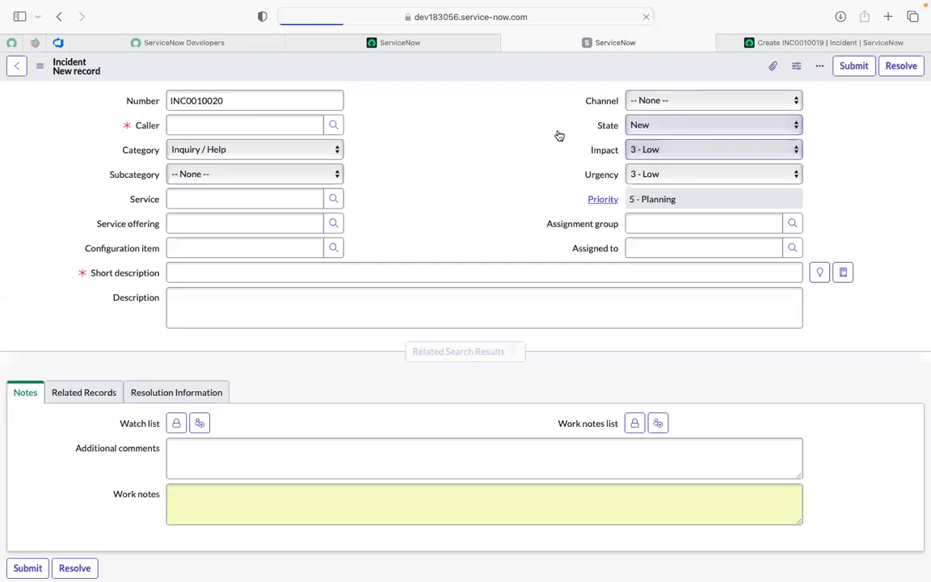
{"action": "left_click", "coordinate": [59, 17]}
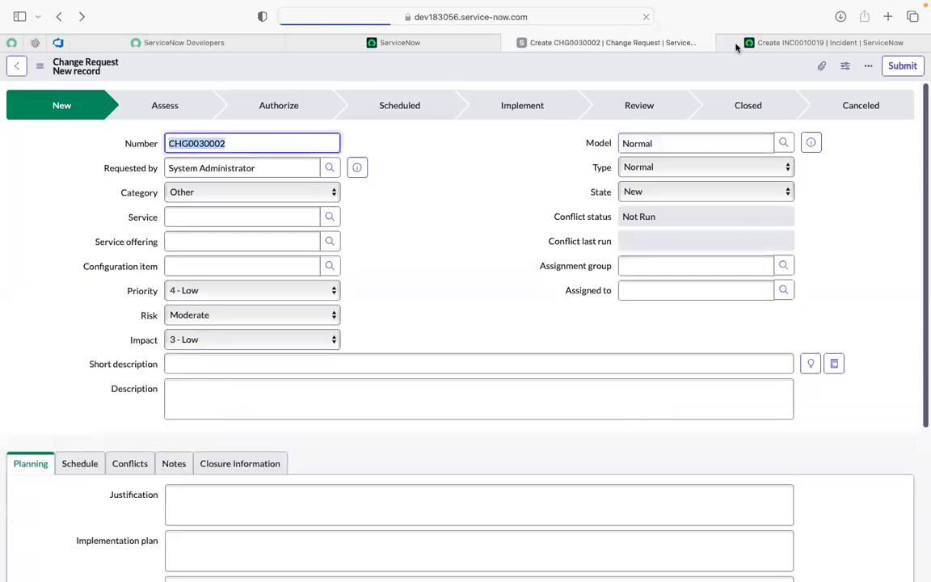
{"action": "left_click", "coordinate": [679, 166]}
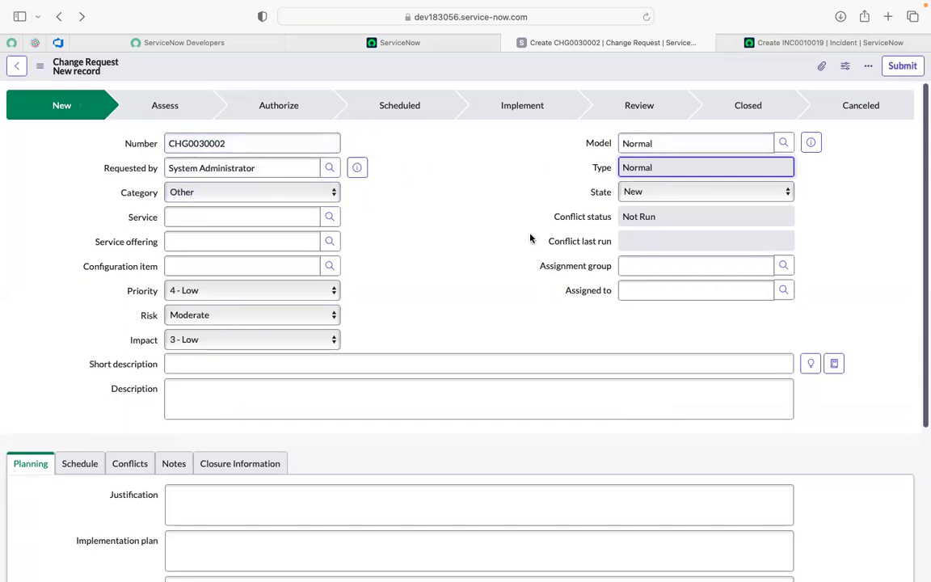
{"action": "left_click", "coordinate": [661, 196]}
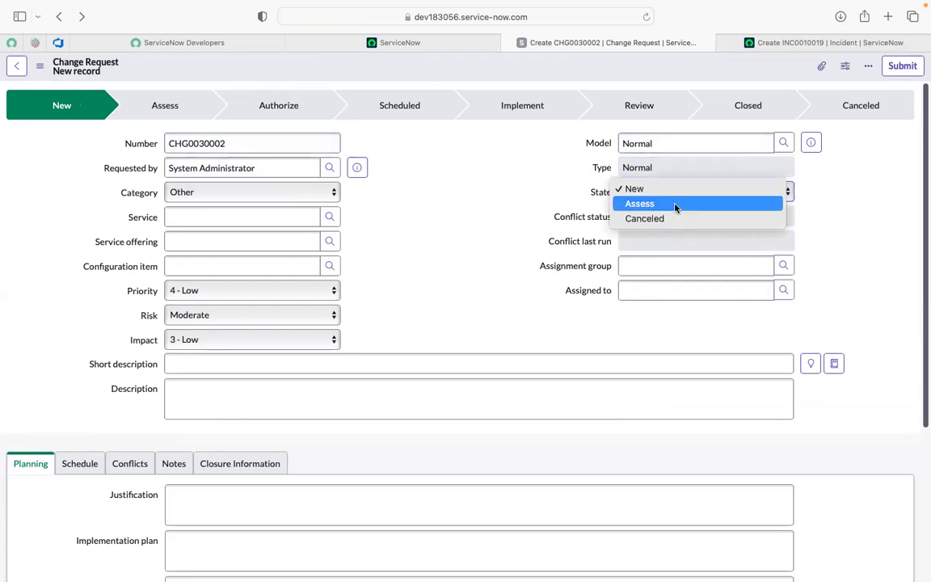
{"action": "left_click", "coordinate": [509, 193]}
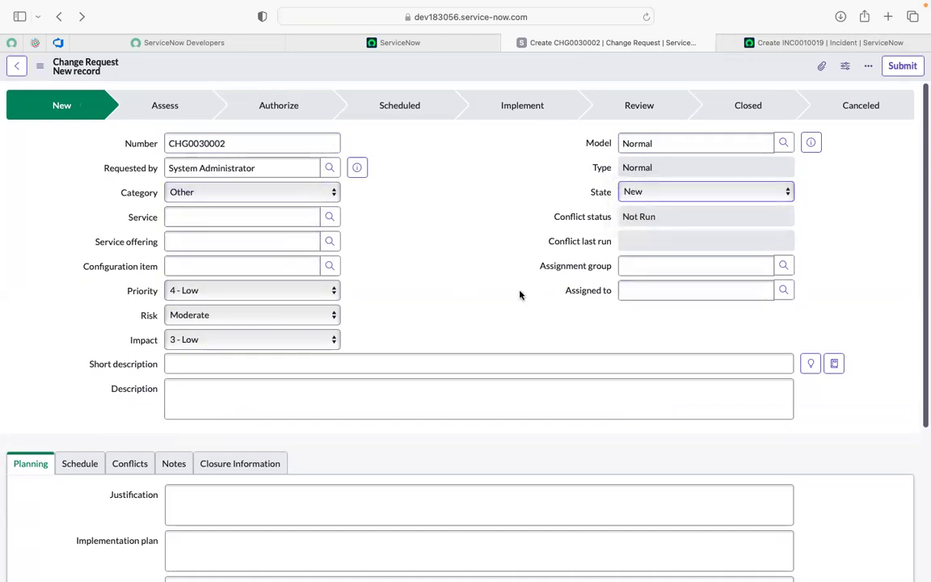
Step: Submit the new incident with the first listed user as caller and the short description "for change demo"
{"action": "left_click", "coordinate": [781, 42]}
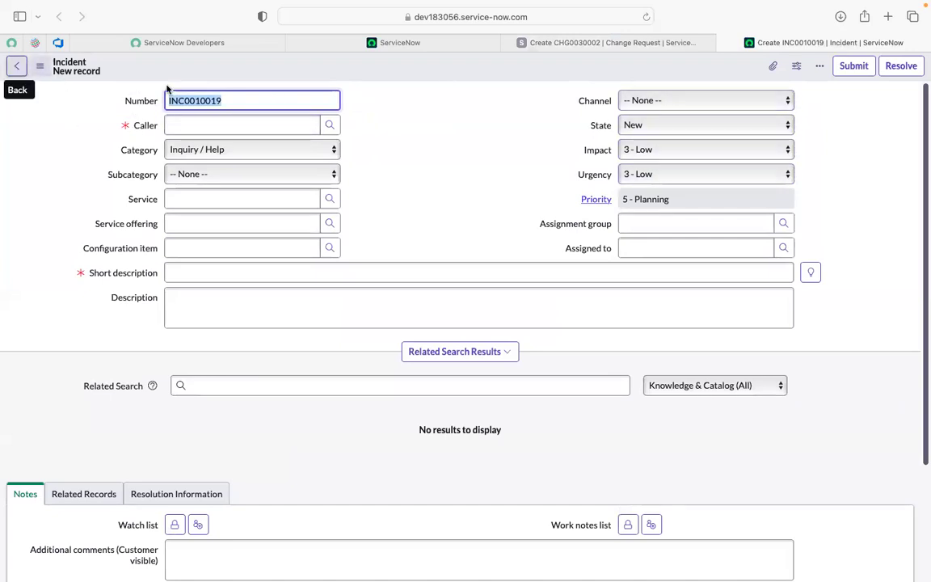
{"action": "left_click", "coordinate": [328, 128]}
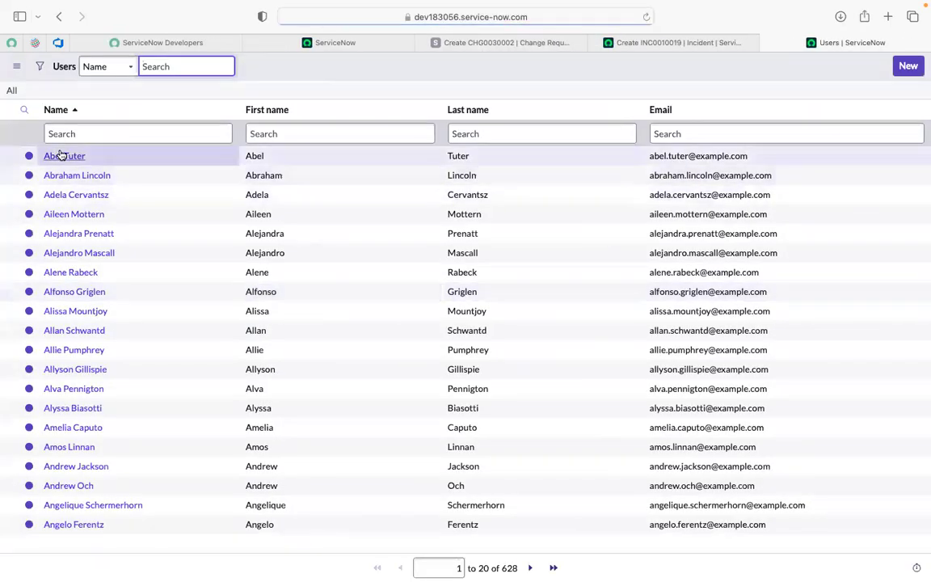
{"action": "left_click", "coordinate": [61, 156]}
{"action": "left_click", "coordinate": [237, 274]}
{"action": "type", "text": "for cha"}
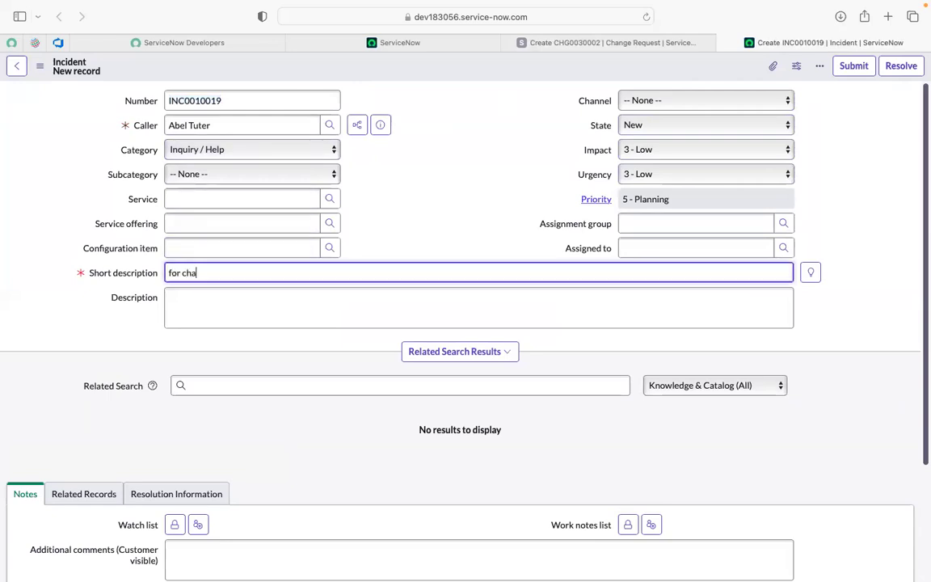
{"action": "type", "text": "nge demo"}
{"action": "left_click", "coordinate": [861, 71]}
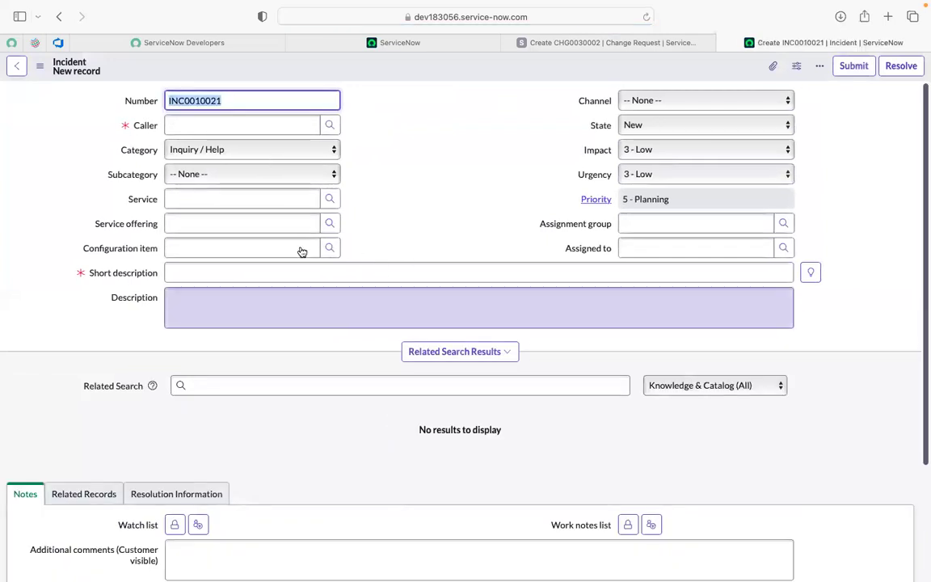
Step: Close the blank new incident form and open the full incident list with the navigator command incident.LIST
{"action": "left_click", "coordinate": [627, 40]}
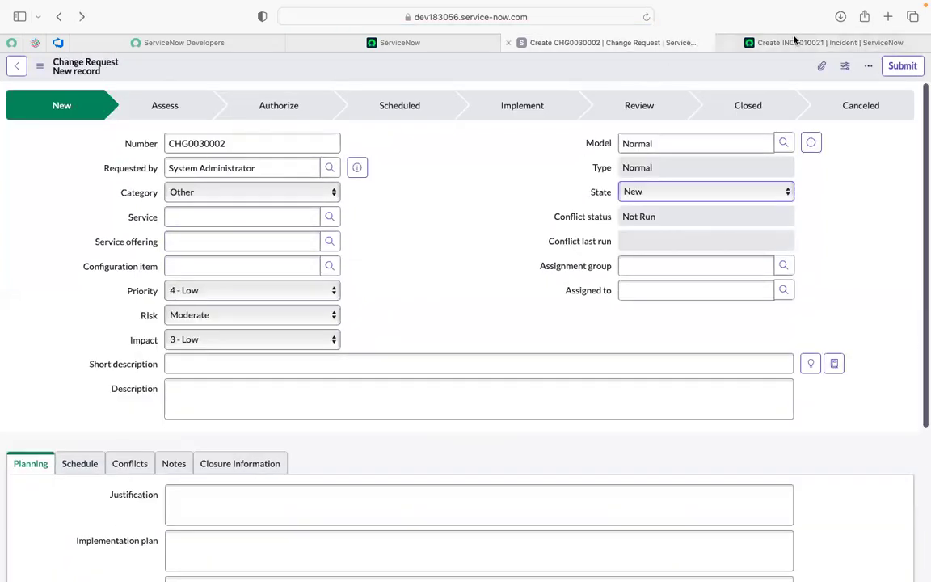
{"action": "left_click", "coordinate": [724, 43]}
{"action": "left_click", "coordinate": [376, 44]}
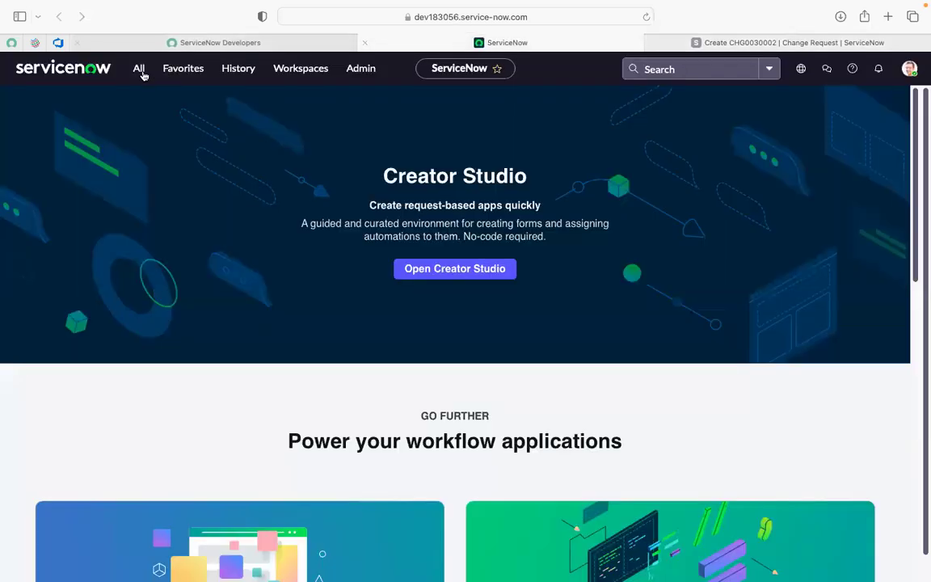
{"action": "left_click", "coordinate": [139, 69]}
{"action": "type", "text": "inc"}
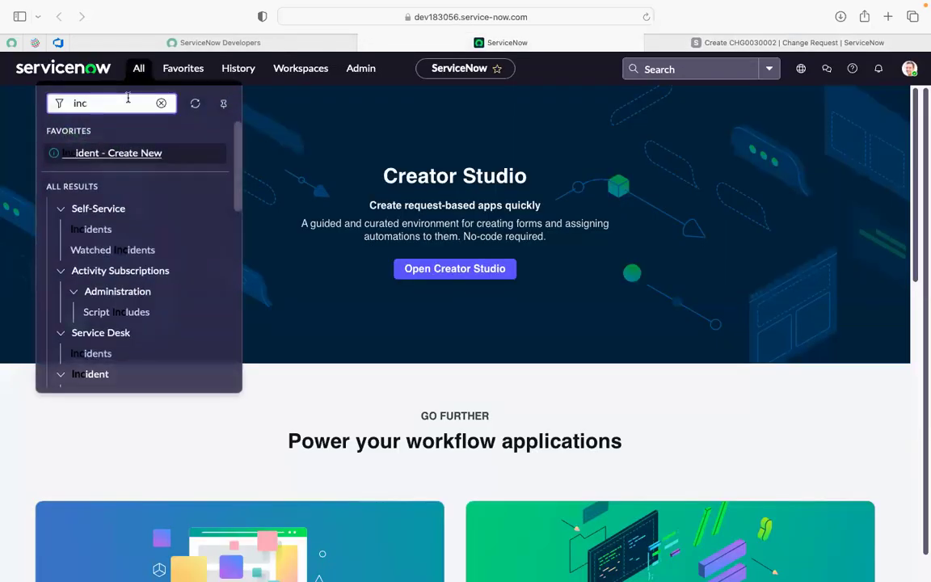
{"action": "type", "text": "ident."}
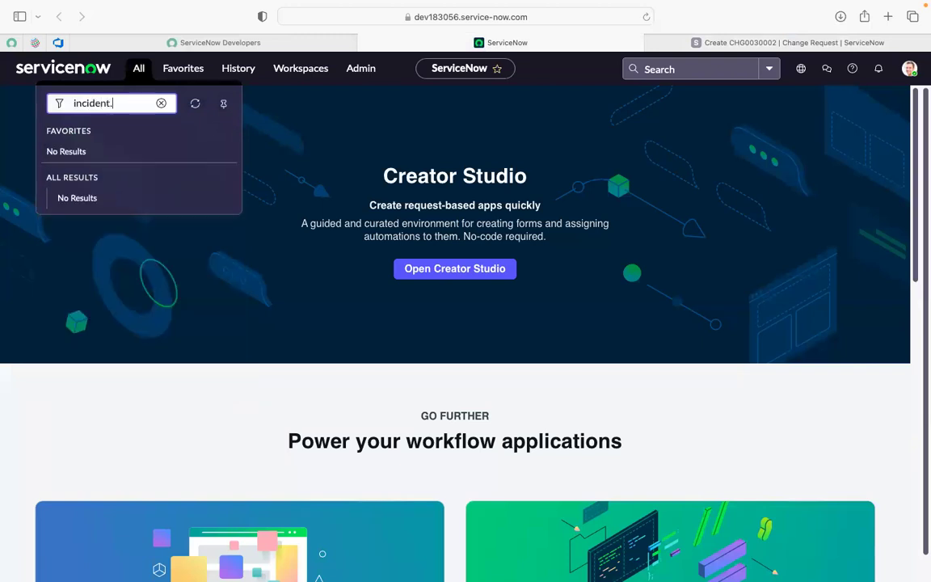
{"action": "type", "text": "LIST"}
{"action": "key", "text": "Return"}
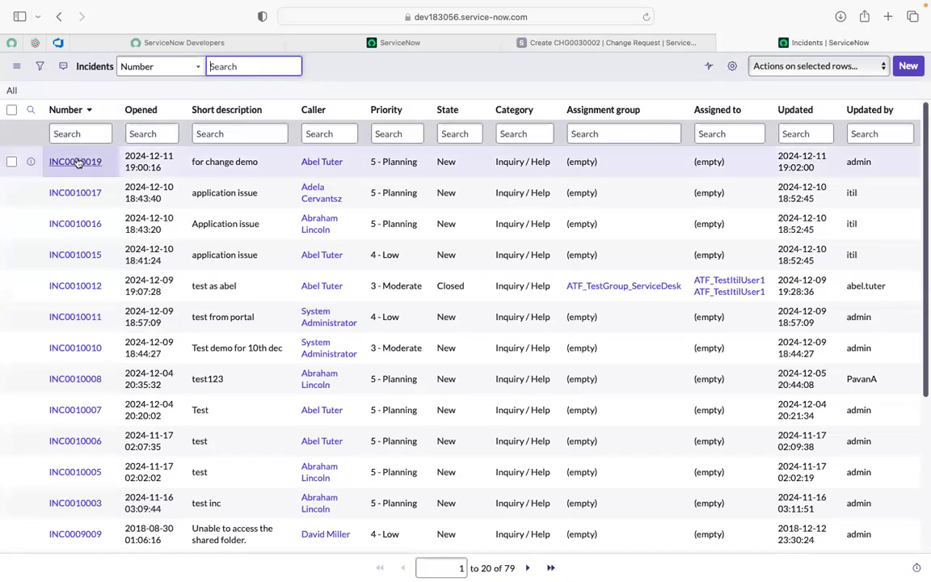
Step: Open the "for change demo" incident in a separate tab and examine its form header options
{"action": "left_click", "coordinate": [75, 162], "text": "super"}
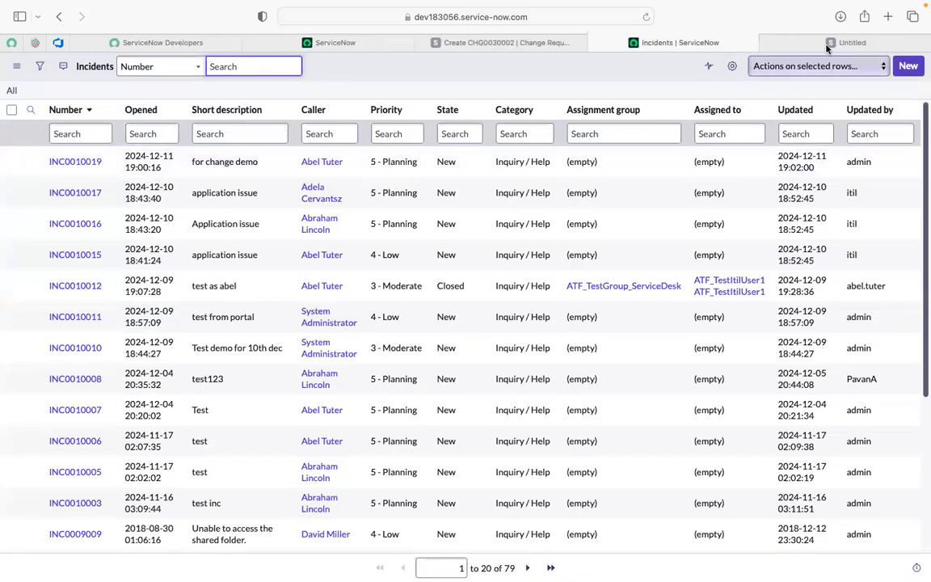
{"action": "left_click", "coordinate": [823, 44]}
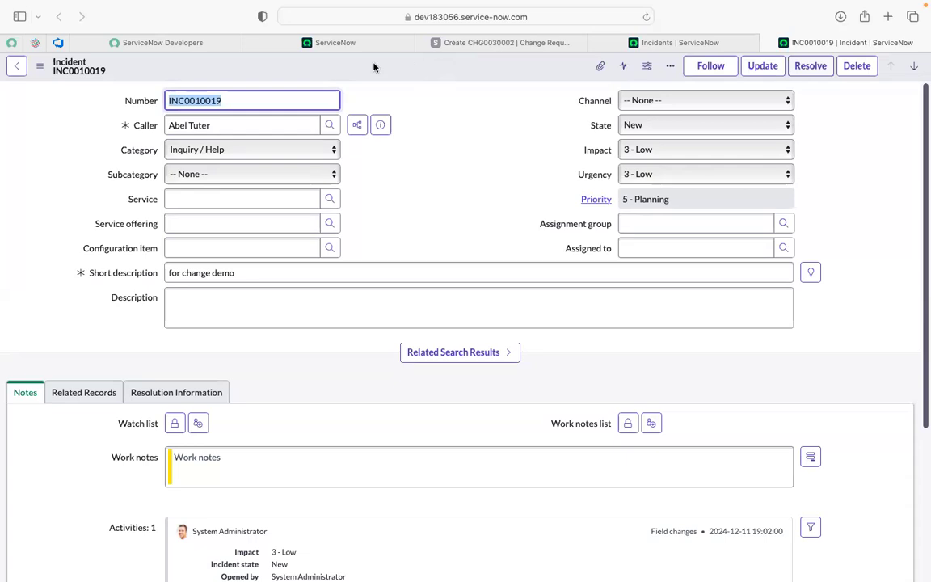
{"action": "left_click", "coordinate": [398, 75]}
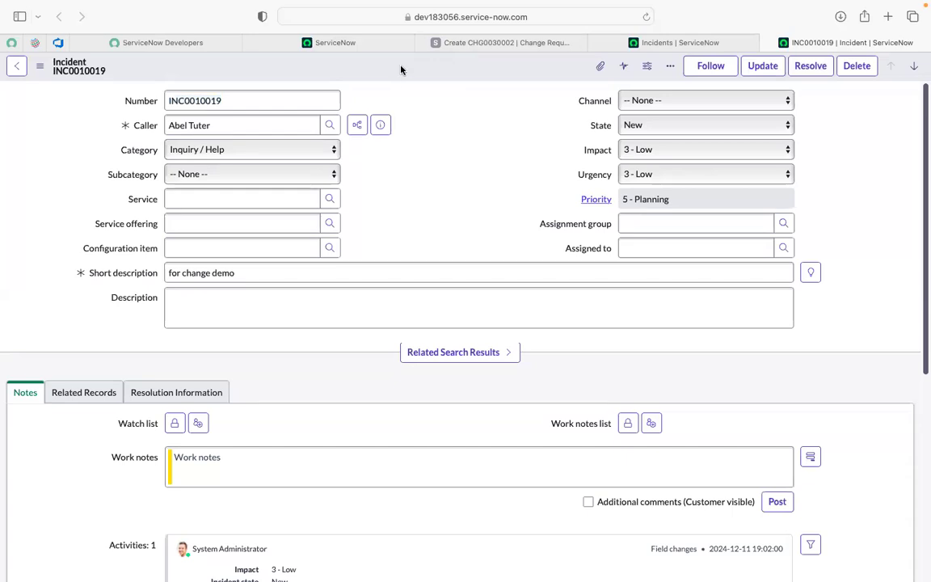
{"action": "right_click", "coordinate": [401, 70]}
{"action": "key", "text": "Escape"}
{"action": "left_click", "coordinate": [646, 17]}
Step: Filter the application navigator for "change" and open the Change module's Create New page in a separate tab to view its models
{"action": "left_click", "coordinate": [466, 47]}
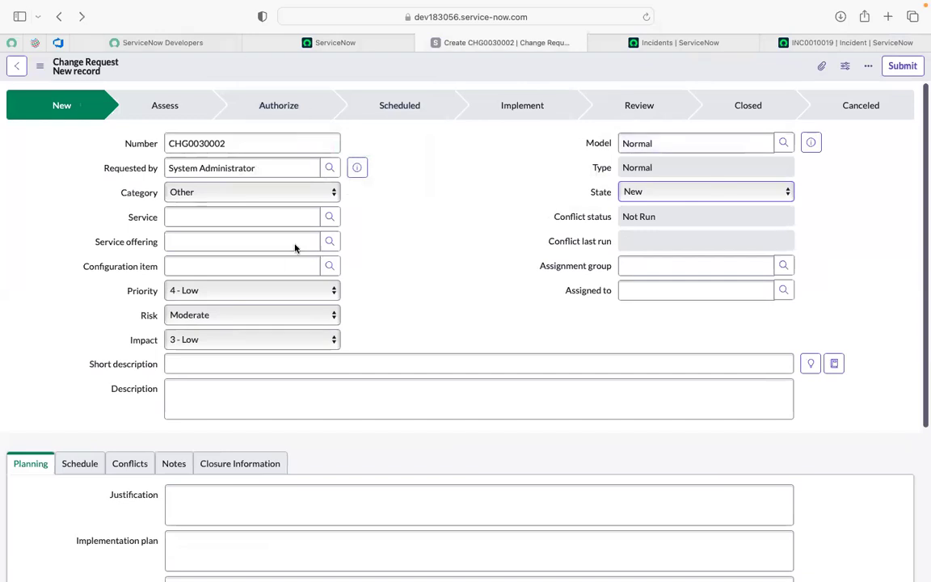
{"action": "left_click", "coordinate": [334, 45]}
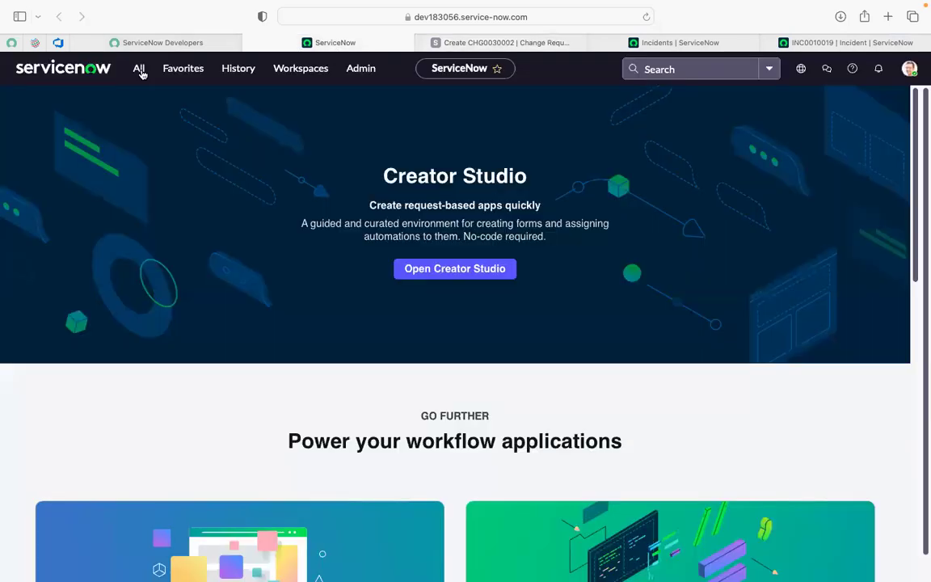
{"action": "left_click", "coordinate": [139, 69]}
{"action": "type", "text": "ch"}
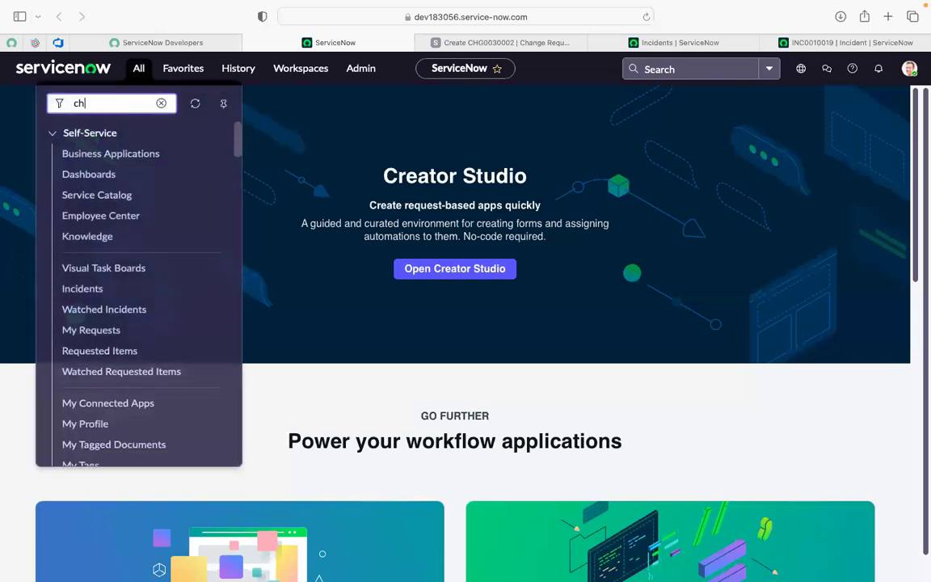
{"action": "type", "text": "ange"}
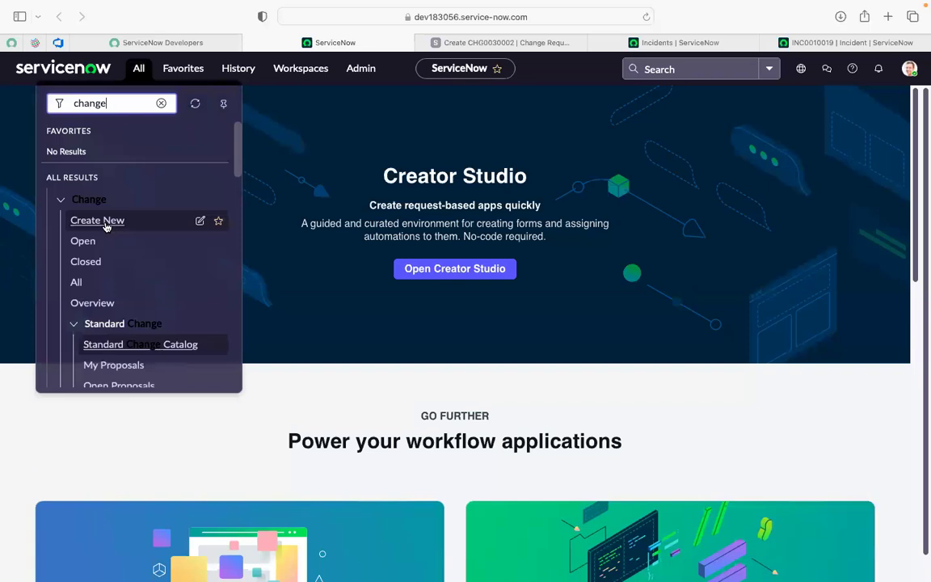
{"action": "left_click", "coordinate": [105, 227], "text": "super"}
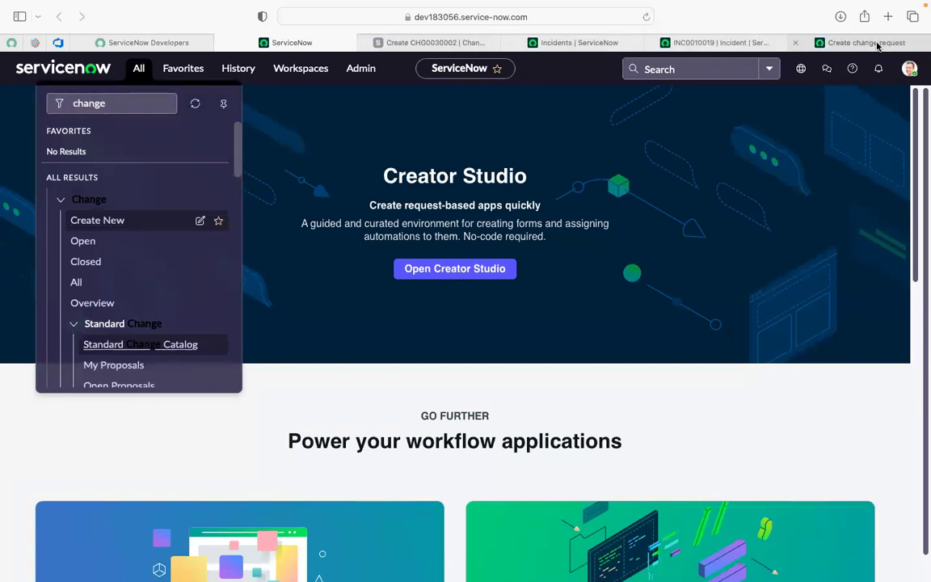
{"action": "left_click", "coordinate": [878, 46]}
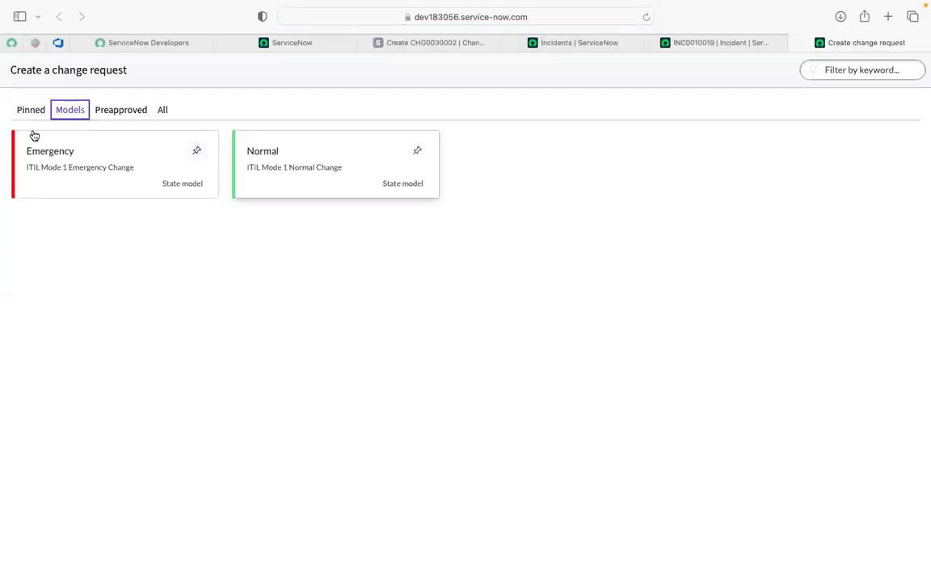
Step: Assign the unsaved Normal change request to Change Manager, finding that user by filtering names containing "change"
{"action": "left_click", "coordinate": [471, 45]}
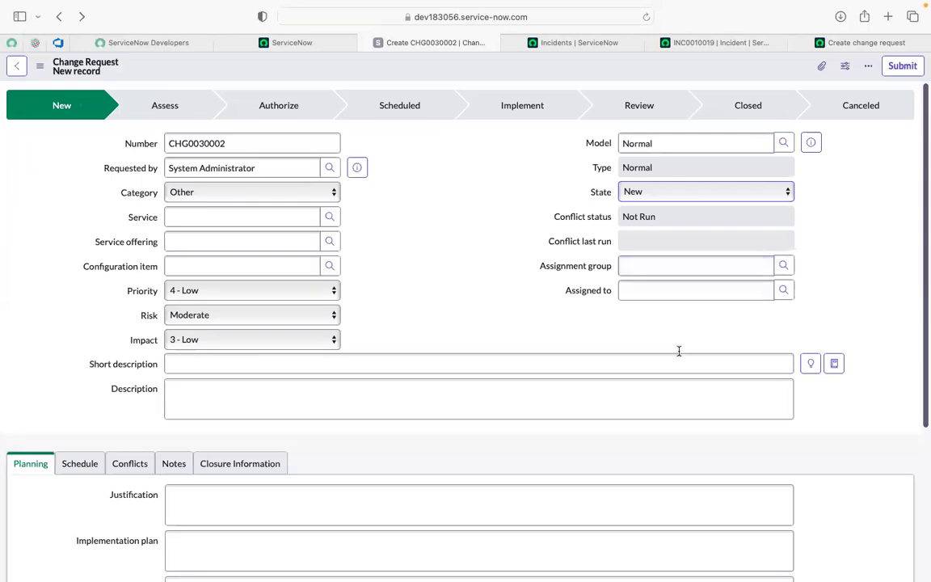
{"action": "left_click", "coordinate": [784, 292]}
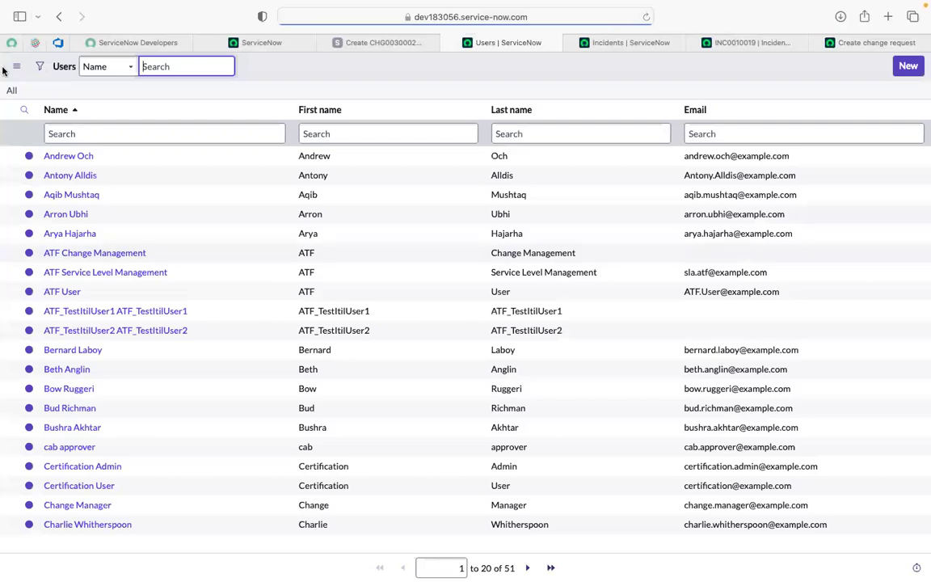
{"action": "left_click", "coordinate": [124, 134]}
{"action": "type", "text": "chnage"}
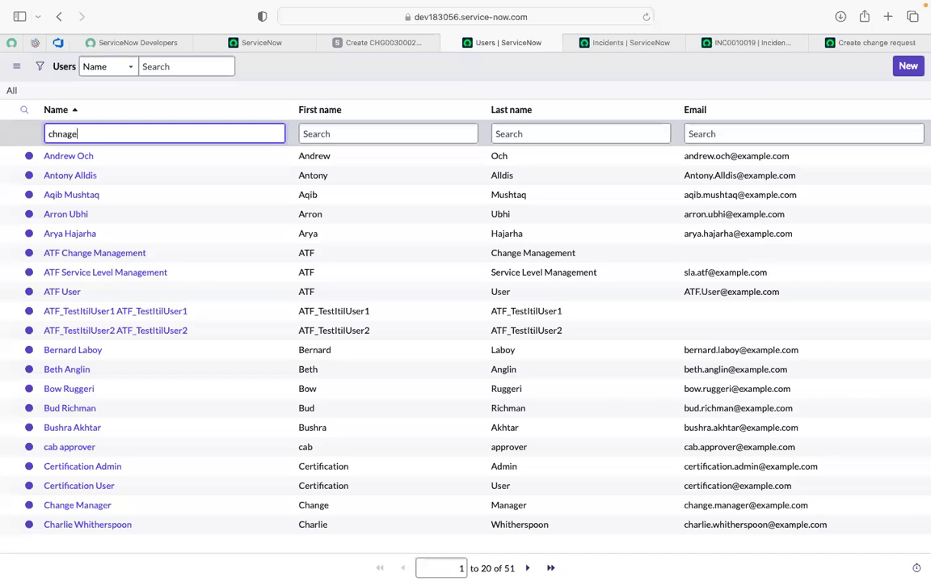
{"action": "key", "text": "BackSpace"}
{"action": "type", "text": "ange"}
{"action": "type", "text": "*"}
{"action": "key", "text": "Return"}
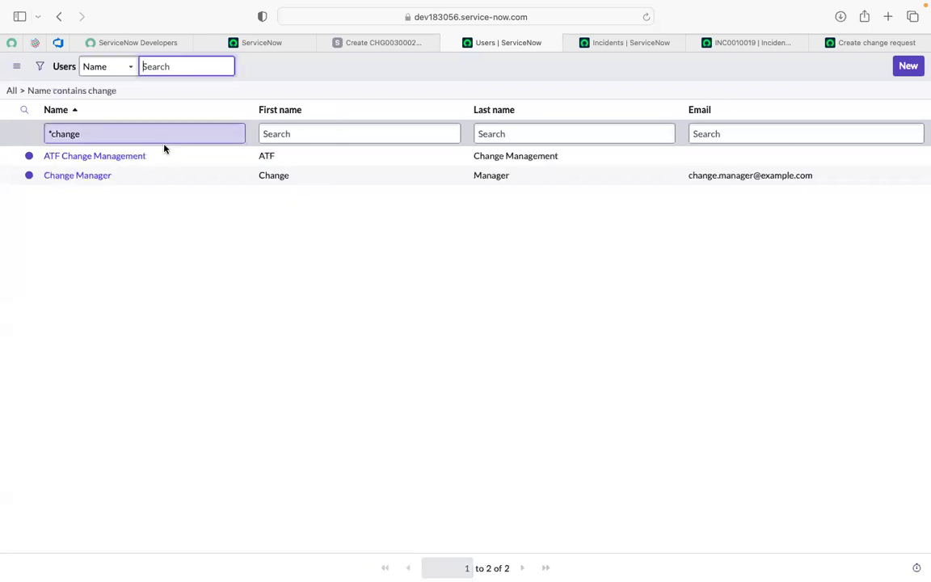
{"action": "left_click", "coordinate": [84, 176]}
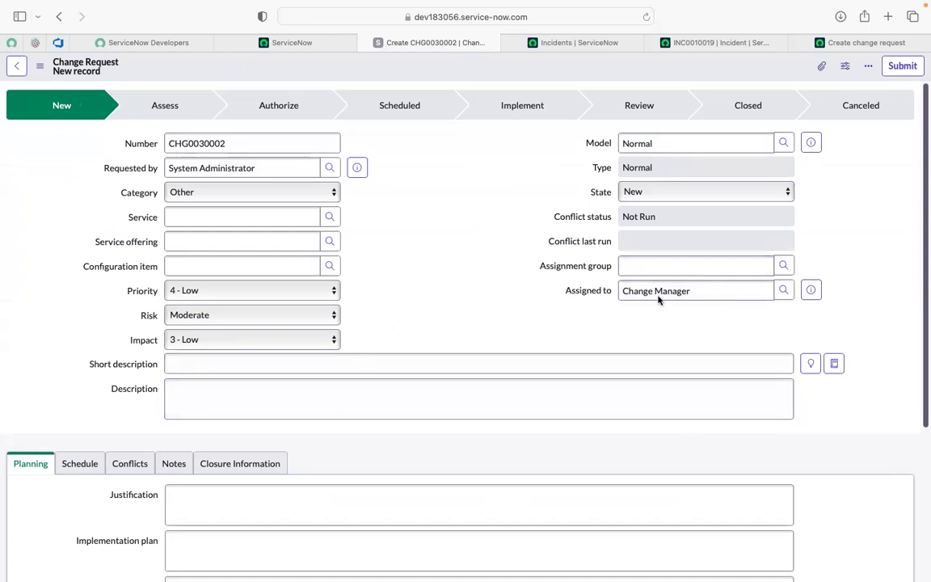
Step: Enter "test for Normal Change" as both the short description and the description of the change request
{"action": "left_click", "coordinate": [380, 366]}
{"action": "type", "text": "t "}
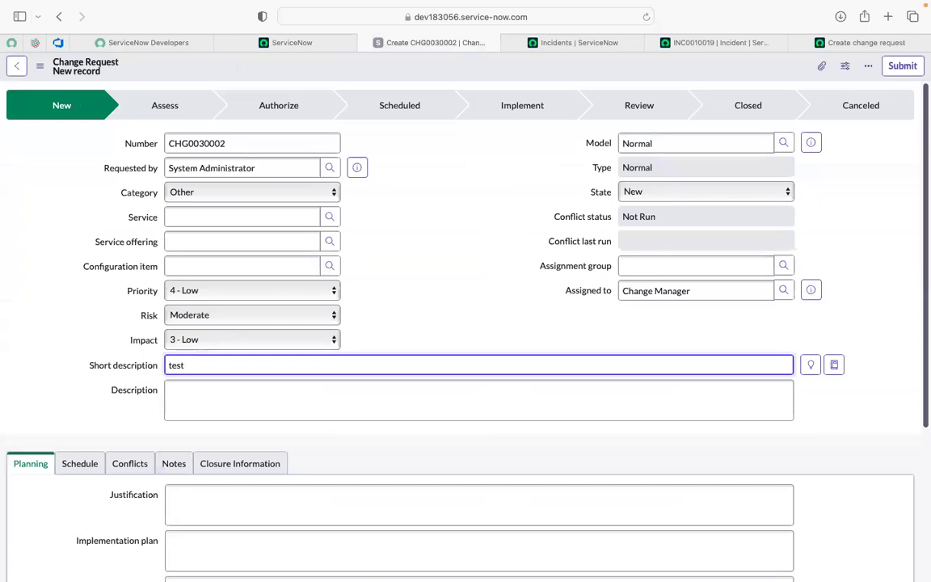
{"action": "type", "text": "for Normal Change"}
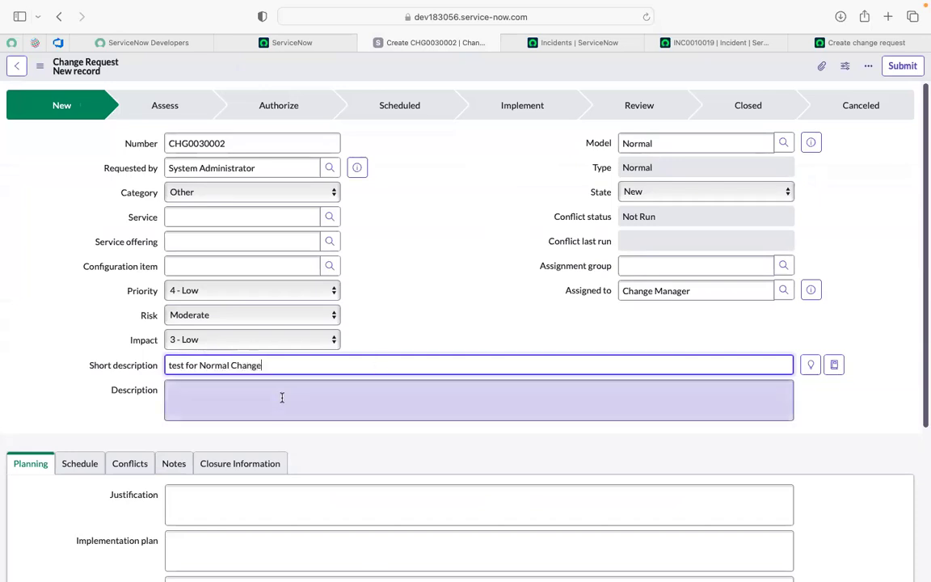
{"action": "key", "text": "super+a"}
{"action": "key", "text": "super+c"}
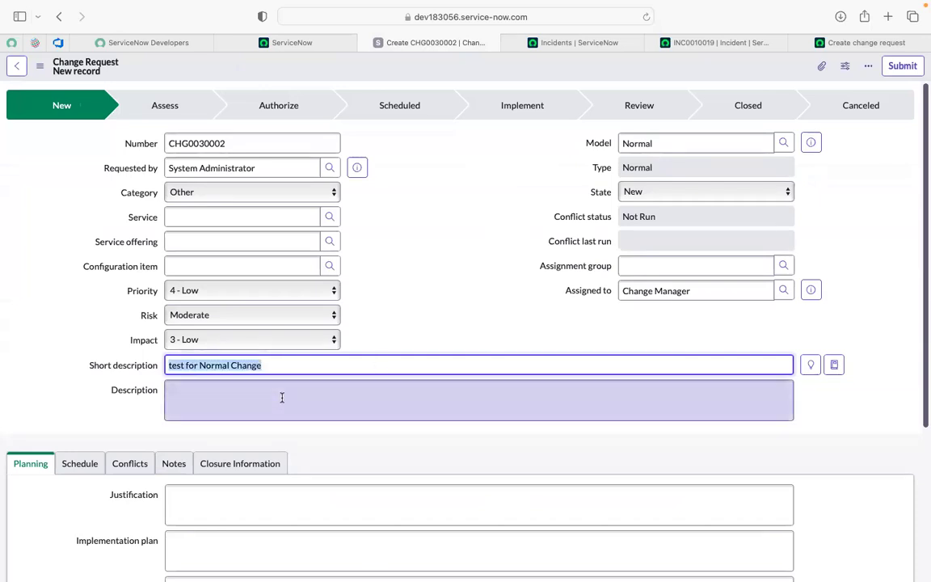
{"action": "left_click", "coordinate": [230, 407]}
{"action": "key", "text": "super+v"}
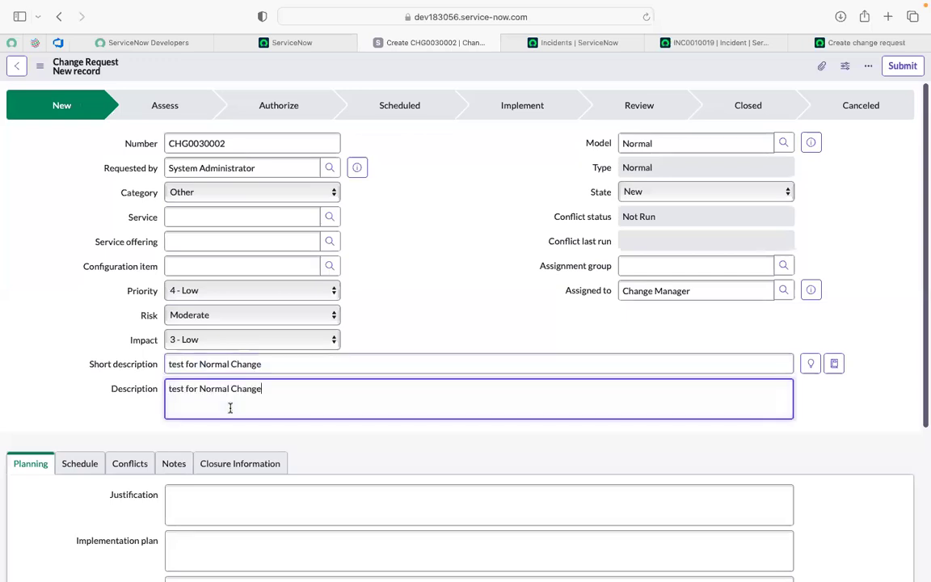
Step: Look over the Planning fields, submit the change request and close its browser tab
{"action": "scroll", "coordinate": [229, 407], "scroll_direction": "down", "scroll_amount": 5}
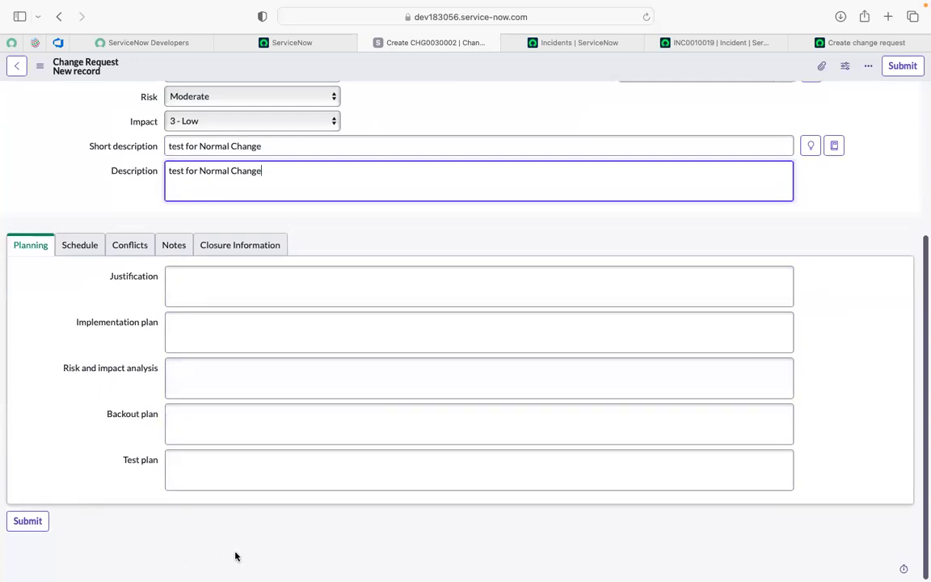
{"action": "scroll", "coordinate": [205, 509], "scroll_direction": "up", "scroll_amount": 5}
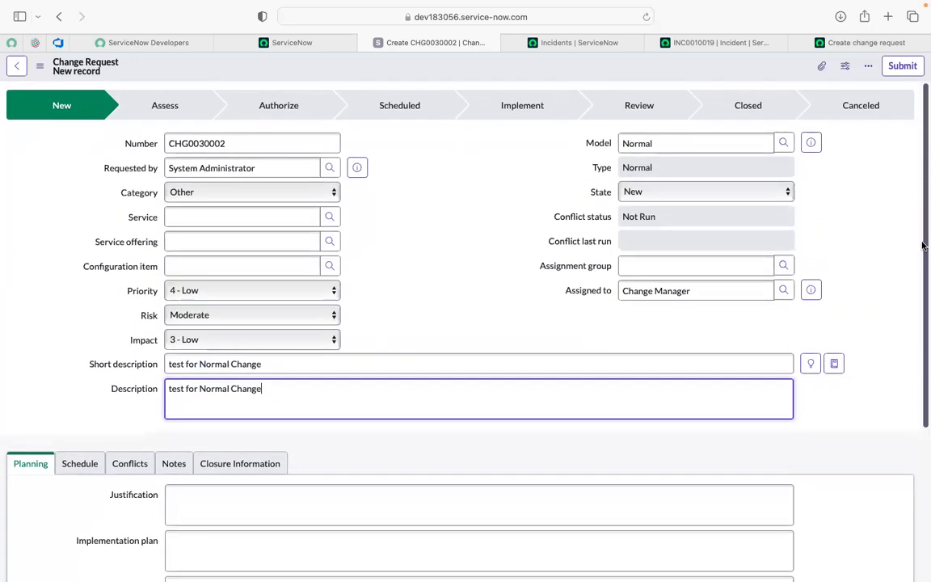
{"action": "left_click", "coordinate": [908, 75]}
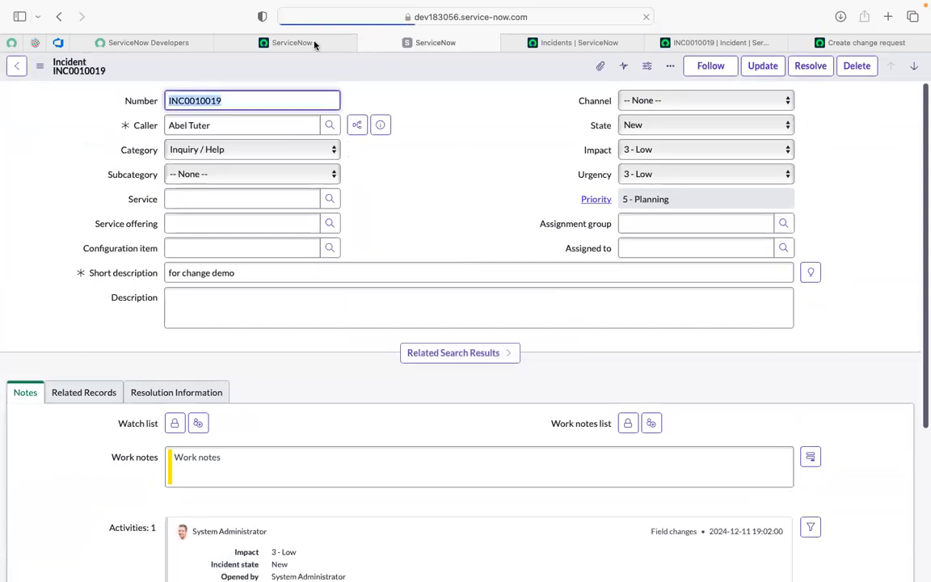
{"action": "left_click", "coordinate": [365, 46]}
Step: Filter the application navigator for "change" and open the list of all change requests in a separate tab
{"action": "left_click", "coordinate": [291, 42]}
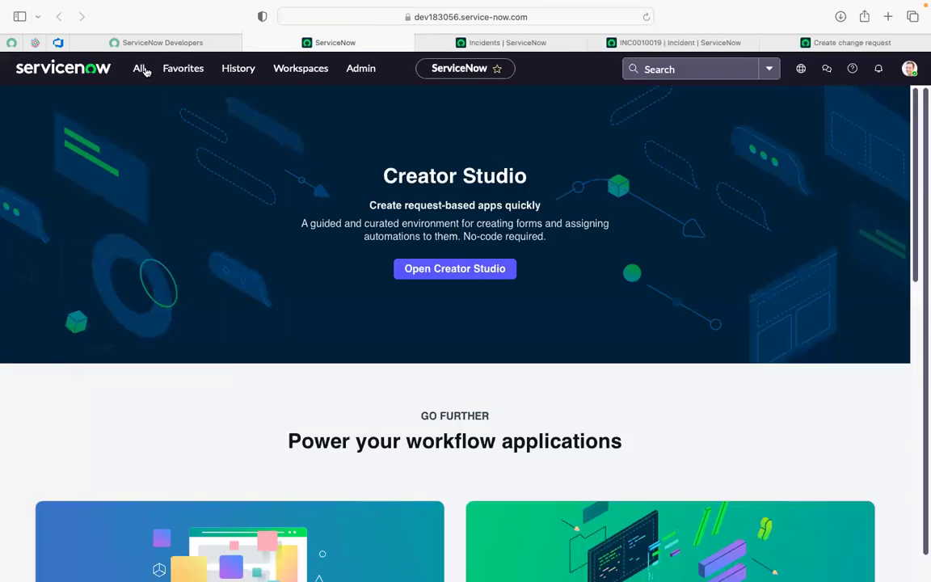
{"action": "left_click", "coordinate": [140, 69]}
{"action": "type", "text": "change"}
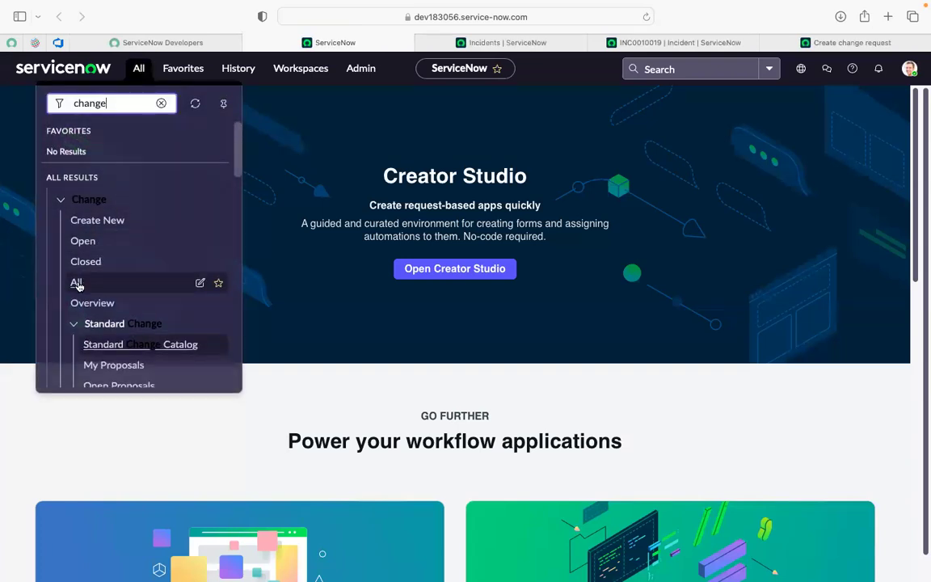
{"action": "left_click", "coordinate": [76, 283], "text": "super"}
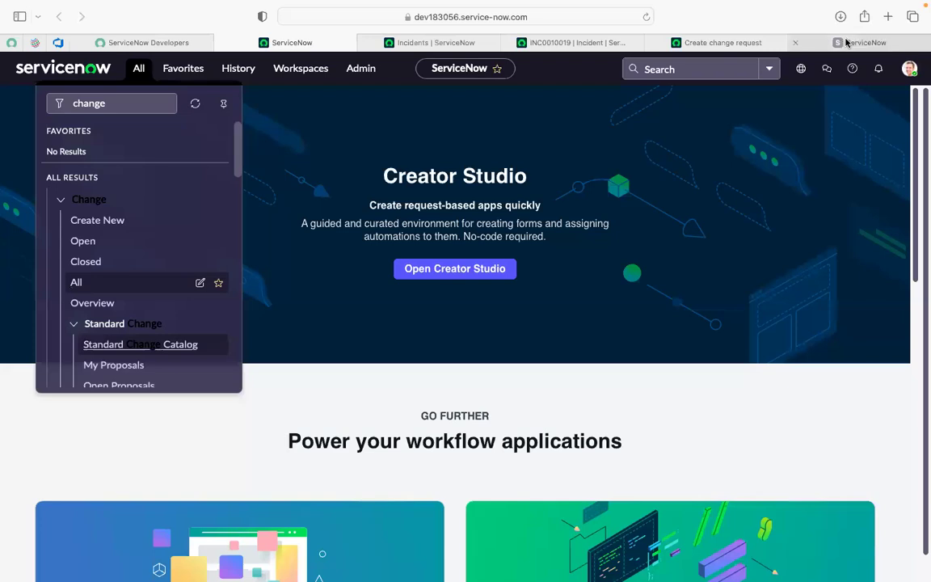
{"action": "left_click", "coordinate": [847, 42]}
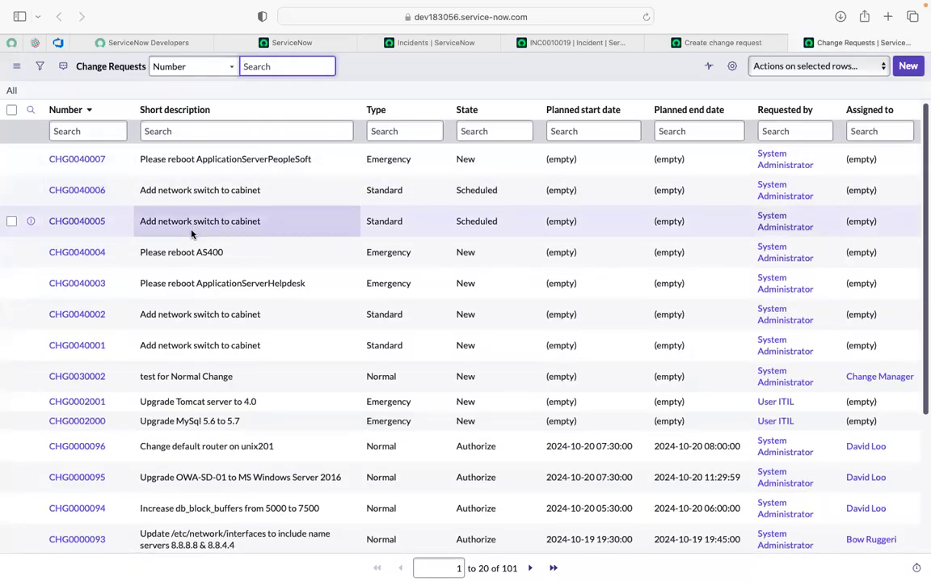
Step: Open the "test for Normal Change" change request from the list in a separate tab
{"action": "scroll", "coordinate": [192, 234], "scroll_direction": "down", "scroll_amount": 1}
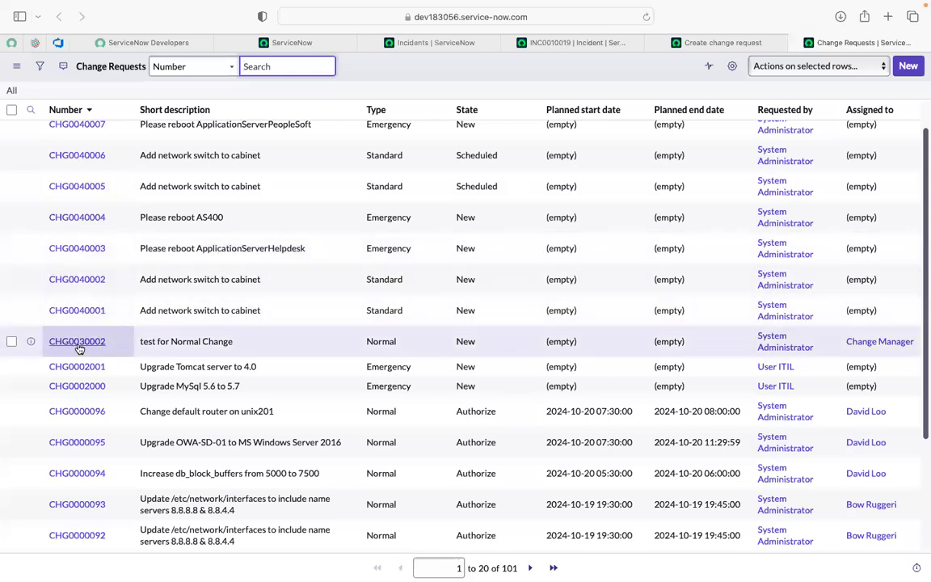
{"action": "left_click", "coordinate": [78, 342], "text": "super"}
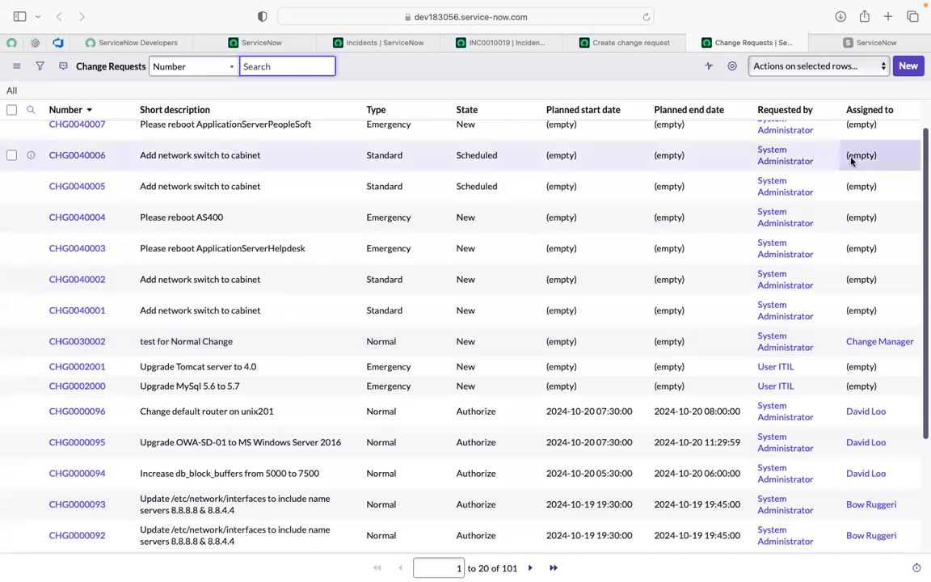
{"action": "left_click", "coordinate": [863, 44]}
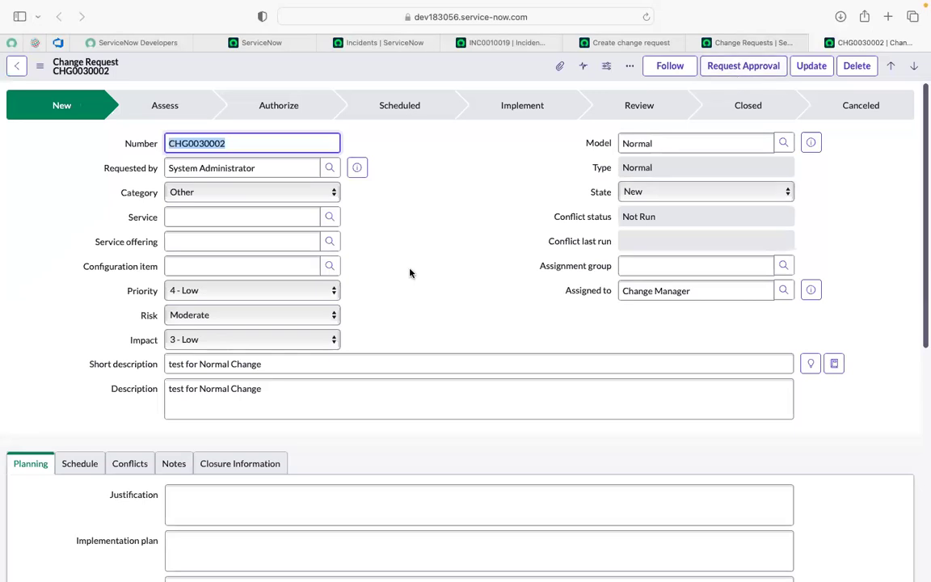
{"action": "scroll", "coordinate": [409, 273], "scroll_direction": "down", "scroll_amount": 3}
{"action": "scroll", "coordinate": [409, 271], "scroll_direction": "up", "scroll_amount": 3}
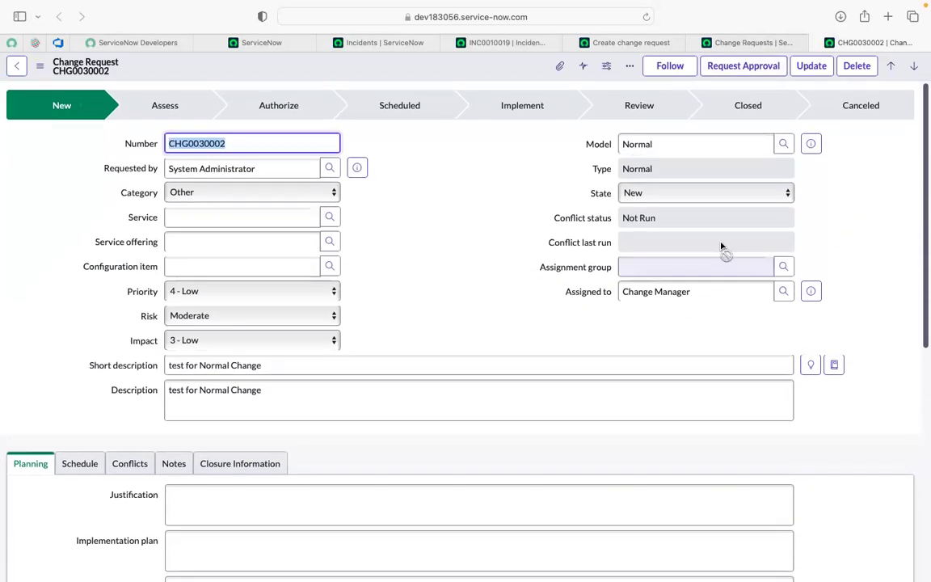
{"action": "left_click", "coordinate": [274, 45]}
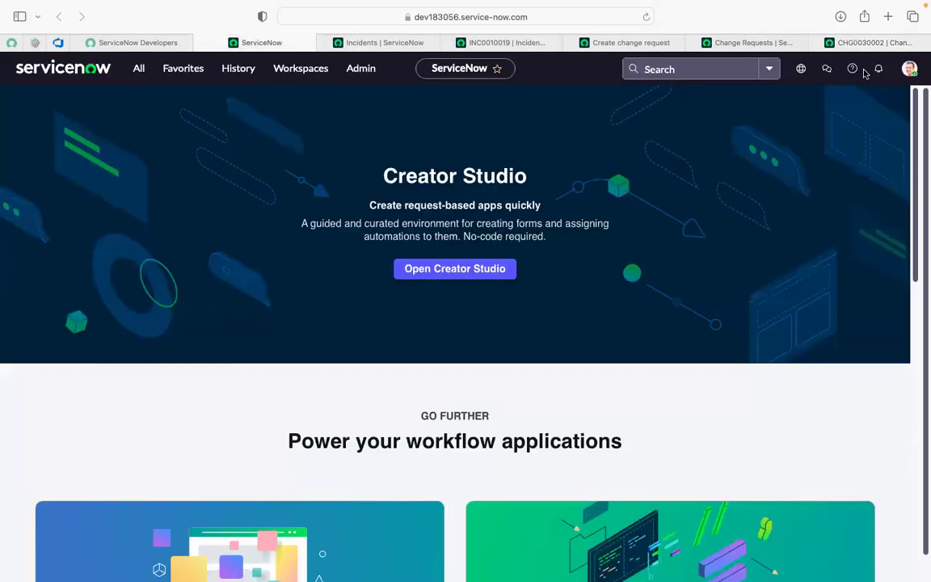
{"action": "left_click", "coordinate": [732, 42]}
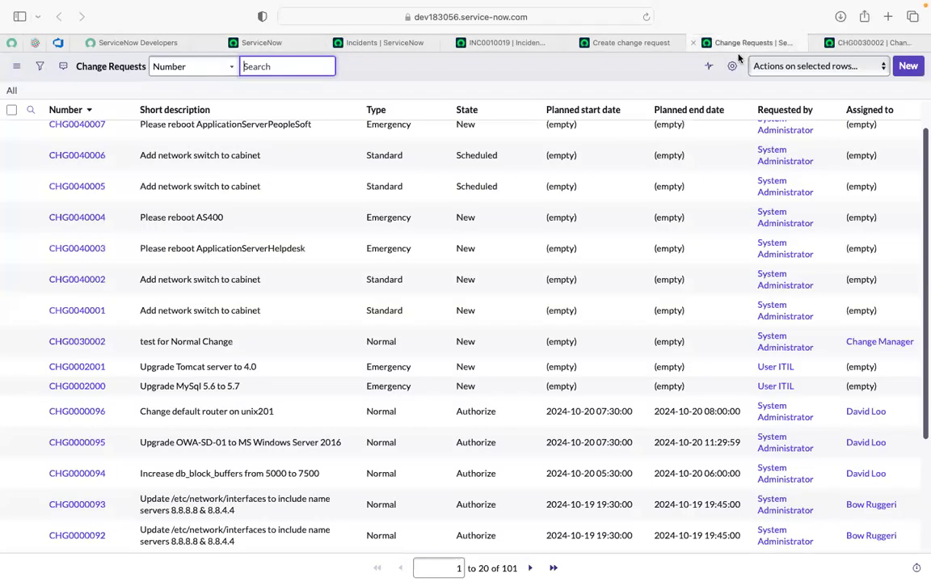
{"action": "left_click", "coordinate": [859, 44]}
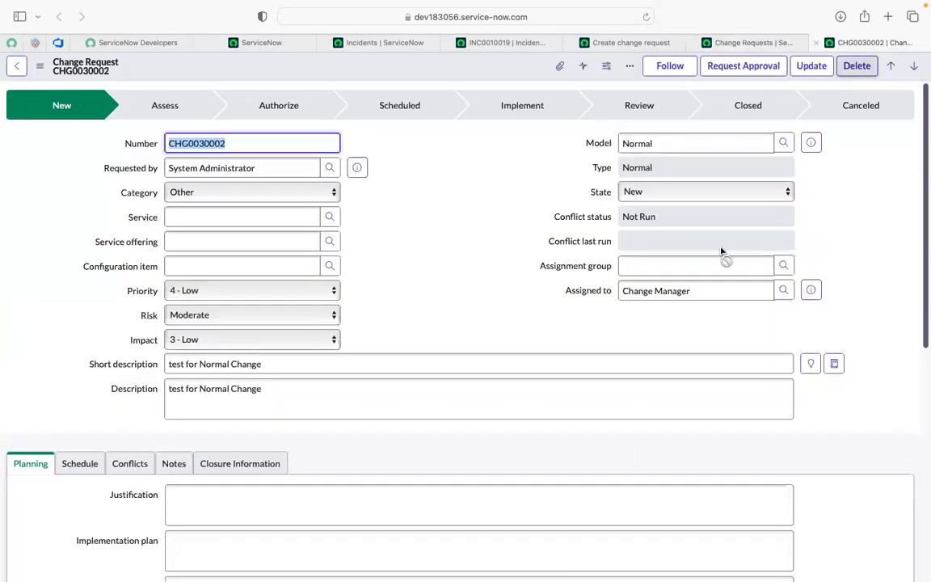
Step: Copy the Assigned to value from the change request, impersonate the Change Manager user and dismiss the workspace welcome dialog
{"action": "left_click", "coordinate": [692, 290]}
{"action": "triple_click", "coordinate": [692, 290]}
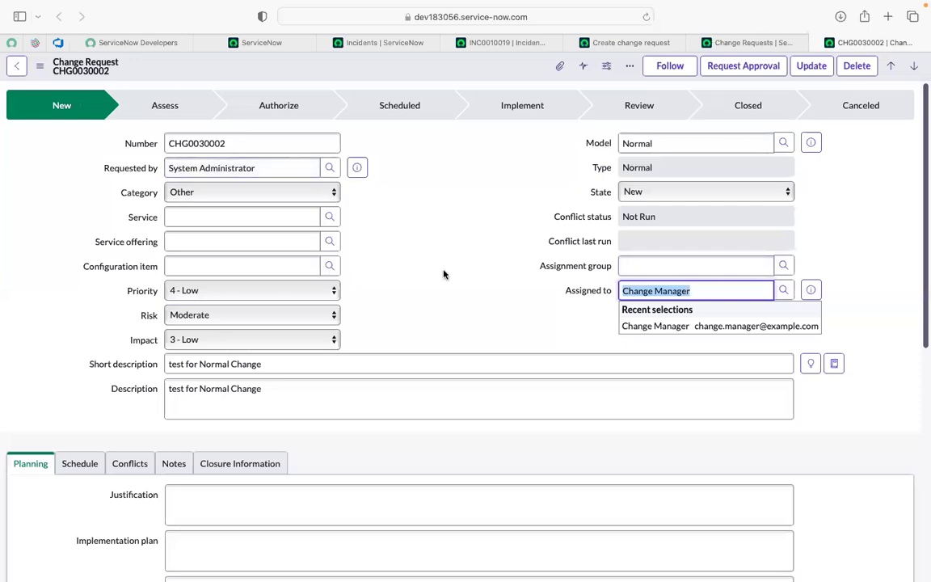
{"action": "left_click", "coordinate": [236, 41]}
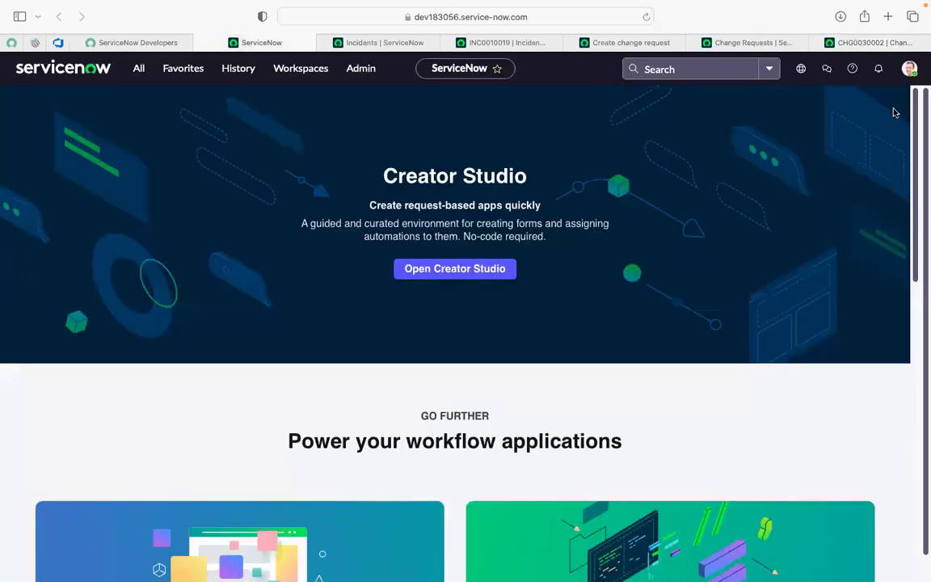
{"action": "left_click", "coordinate": [910, 68]}
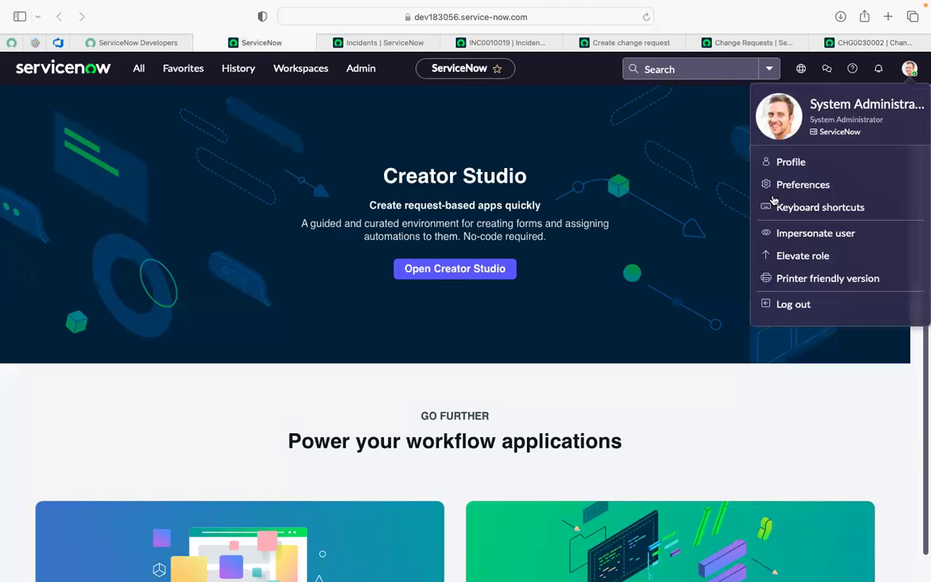
{"action": "left_click", "coordinate": [818, 233]}
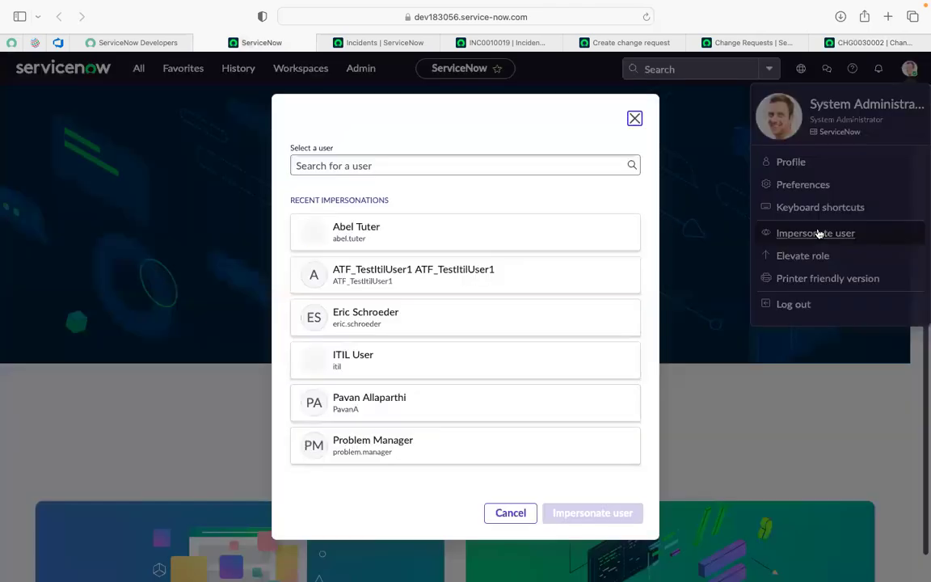
{"action": "left_click", "coordinate": [524, 165]}
{"action": "type", "text": "Change Manager"}
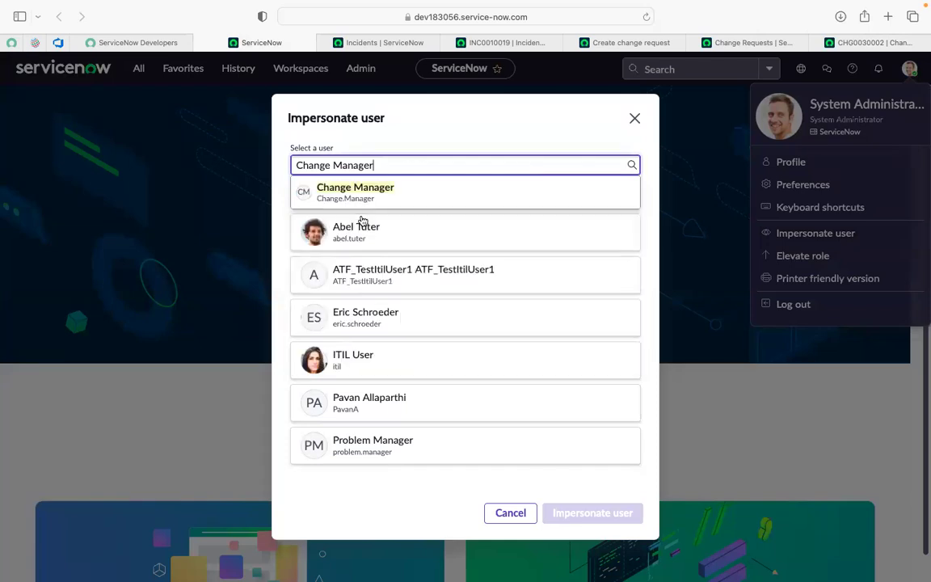
{"action": "left_click", "coordinate": [359, 208]}
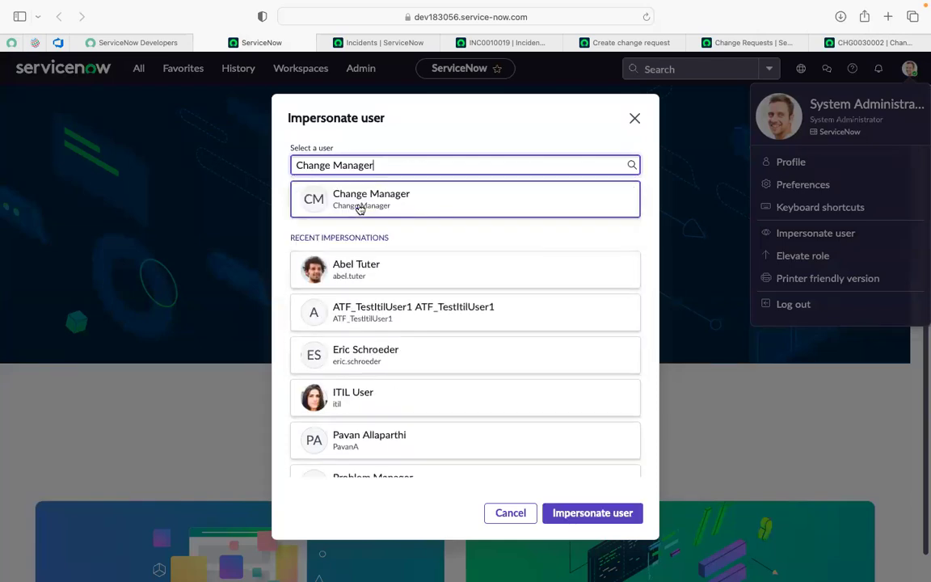
{"action": "left_click", "coordinate": [619, 519]}
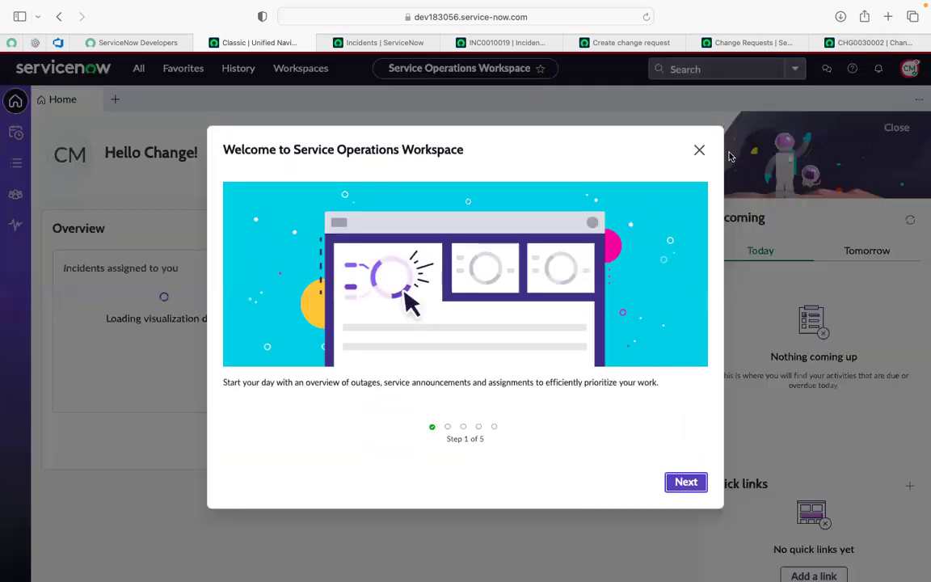
{"action": "left_click", "coordinate": [698, 149]}
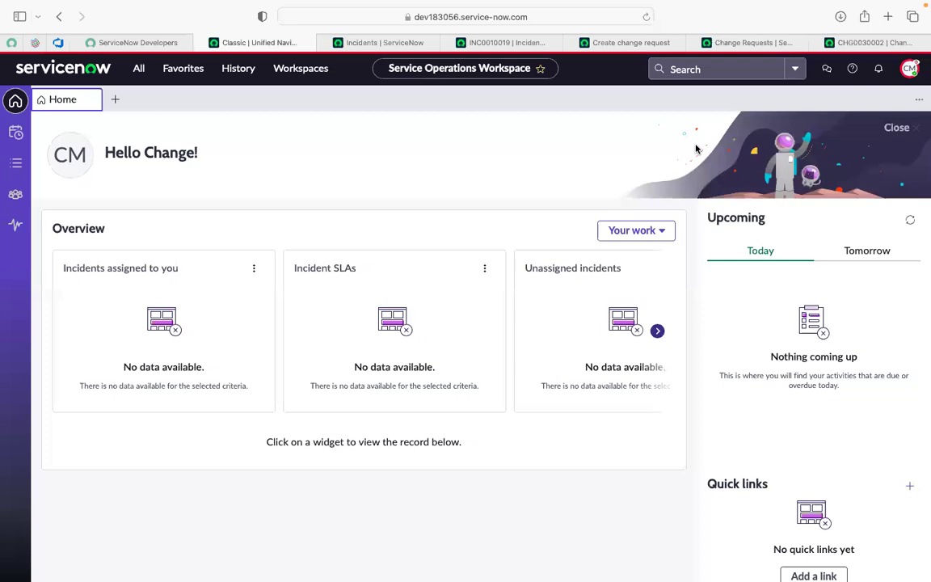
Step: Reload the "test for Normal Change" record as the impersonated user, look through it and try to request approval
{"action": "left_click", "coordinate": [892, 45]}
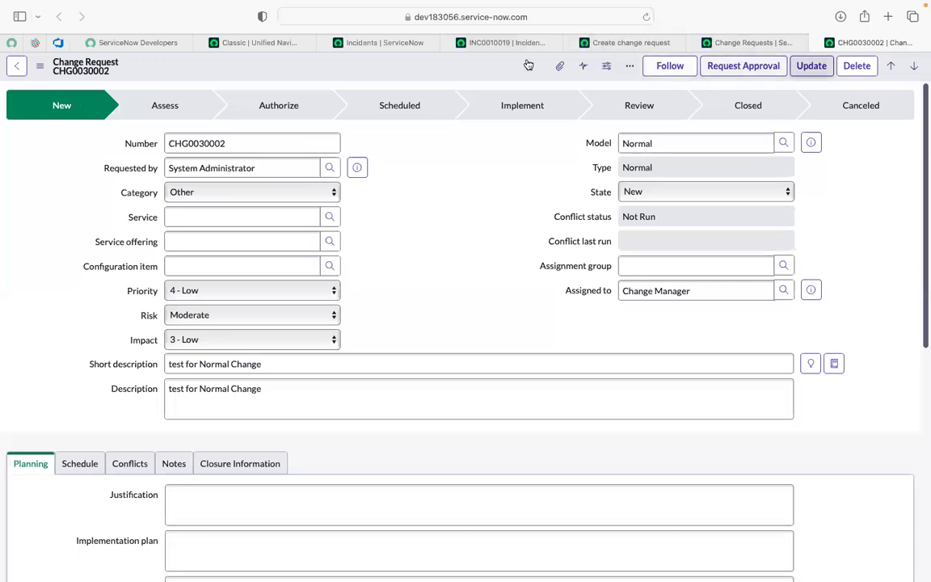
{"action": "left_click", "coordinate": [646, 17]}
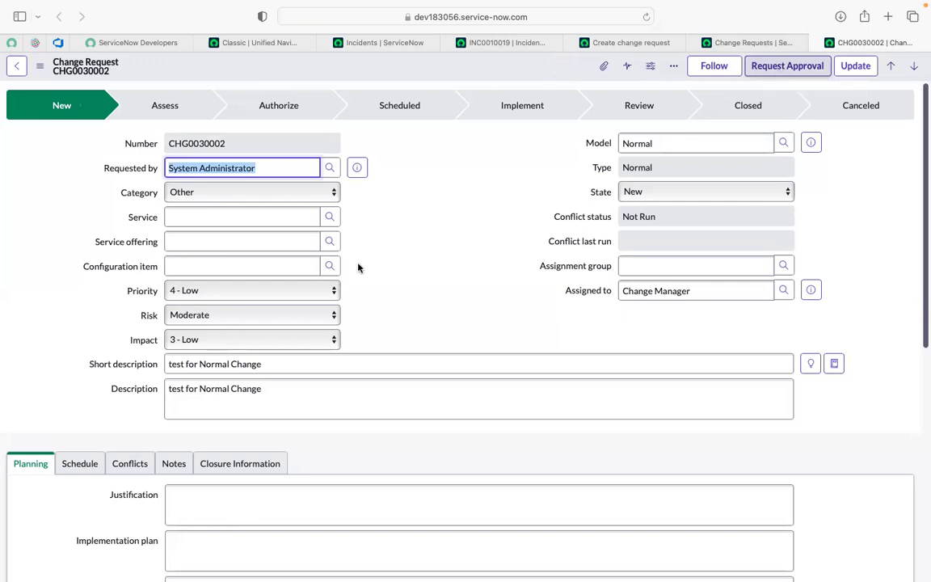
{"action": "scroll", "coordinate": [470, 297], "scroll_direction": "down", "scroll_amount": 1}
{"action": "scroll", "coordinate": [469, 297], "scroll_direction": "down", "scroll_amount": 10}
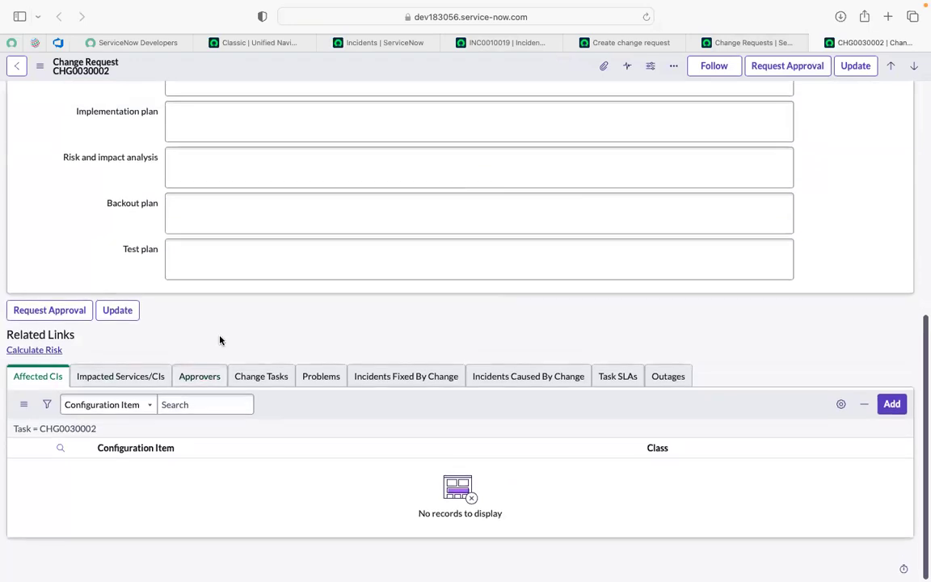
{"action": "scroll", "coordinate": [219, 339], "scroll_direction": "up", "scroll_amount": 10}
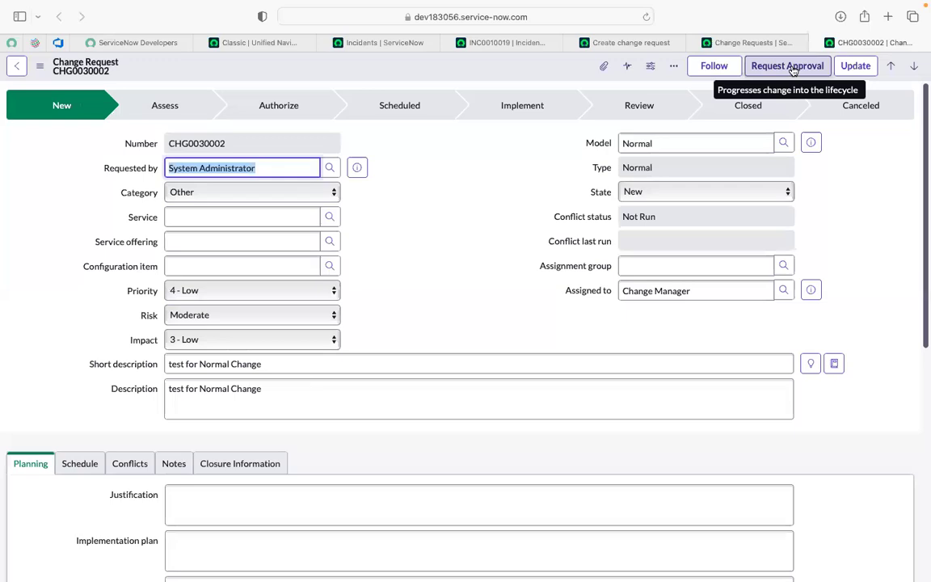
{"action": "left_click", "coordinate": [489, 162]}
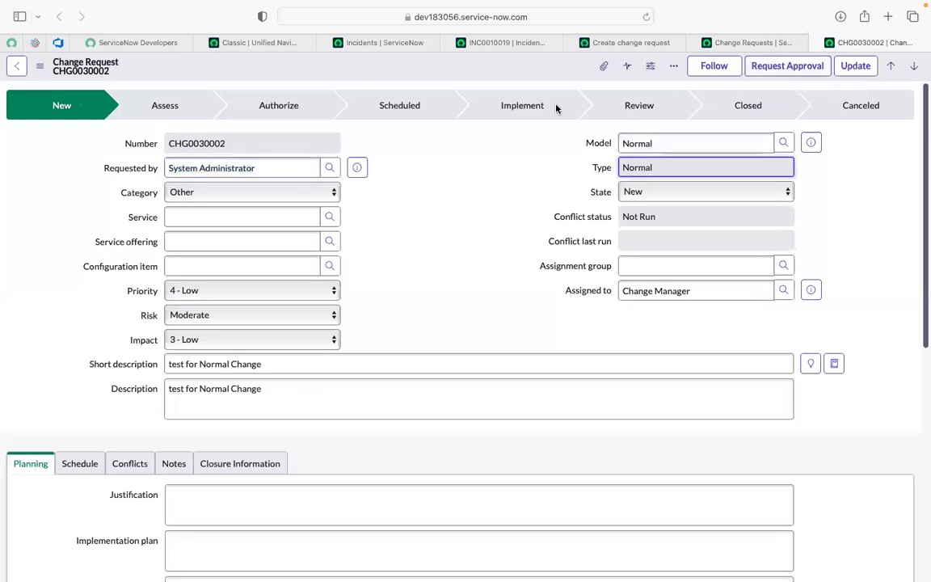
{"action": "left_click", "coordinate": [758, 71]}
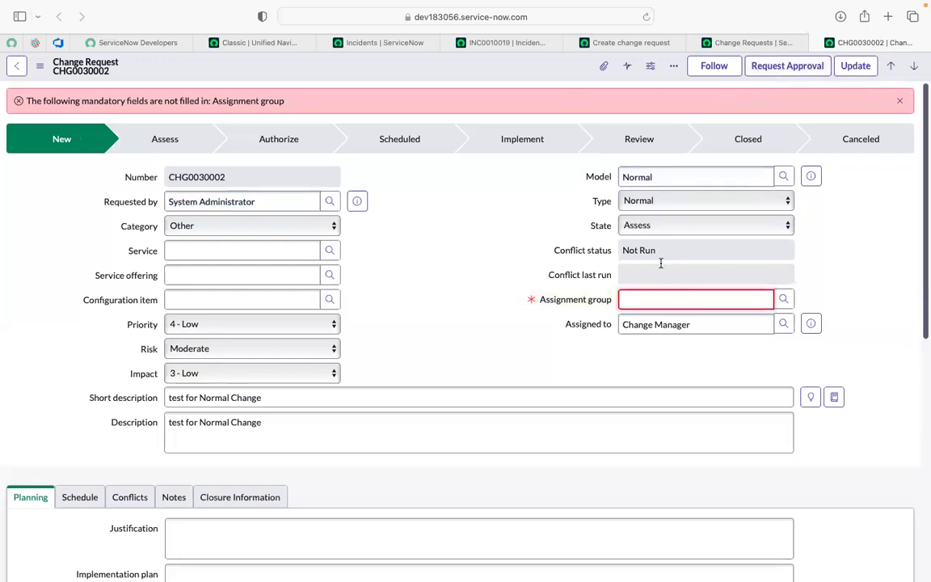
Step: Try App Engine Admins as the assignment group and look up its members for the Assigned to field
{"action": "left_click", "coordinate": [784, 301]}
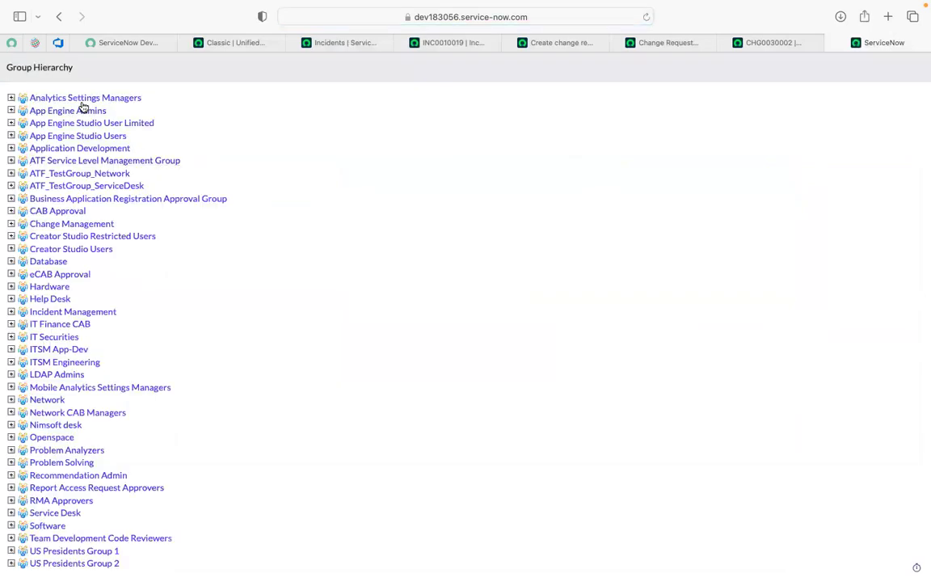
{"action": "left_click", "coordinate": [79, 113]}
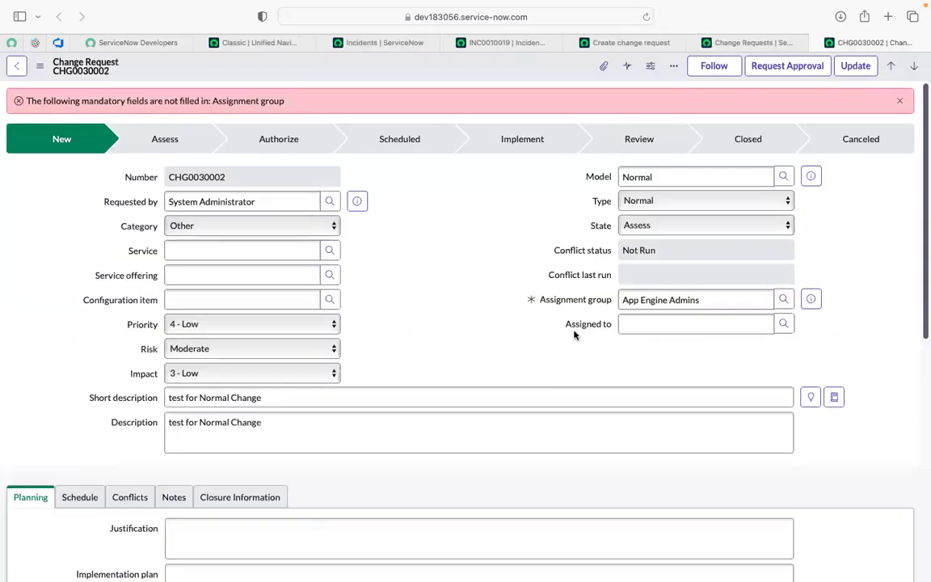
{"action": "left_click", "coordinate": [723, 330]}
{"action": "left_click", "coordinate": [782, 327]}
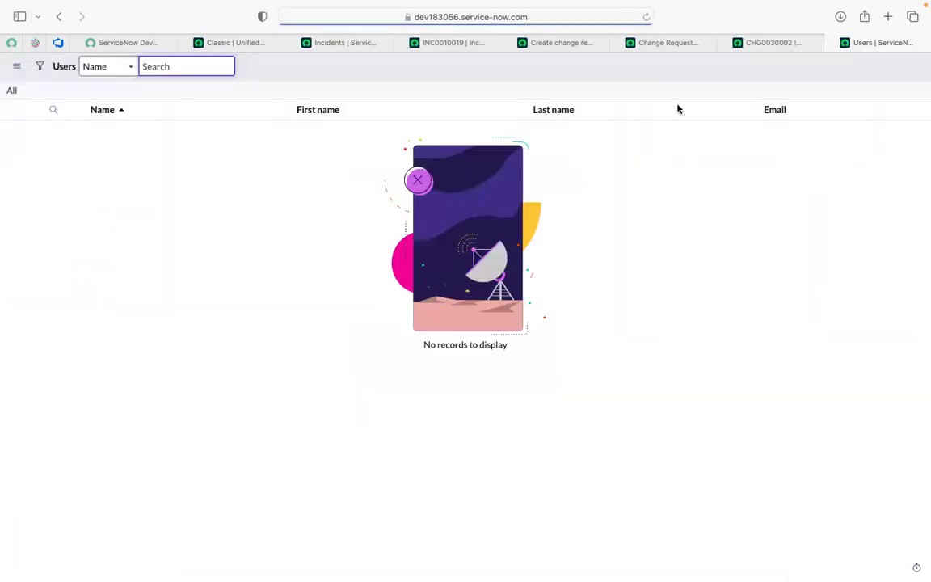
{"action": "left_click", "coordinate": [772, 41]}
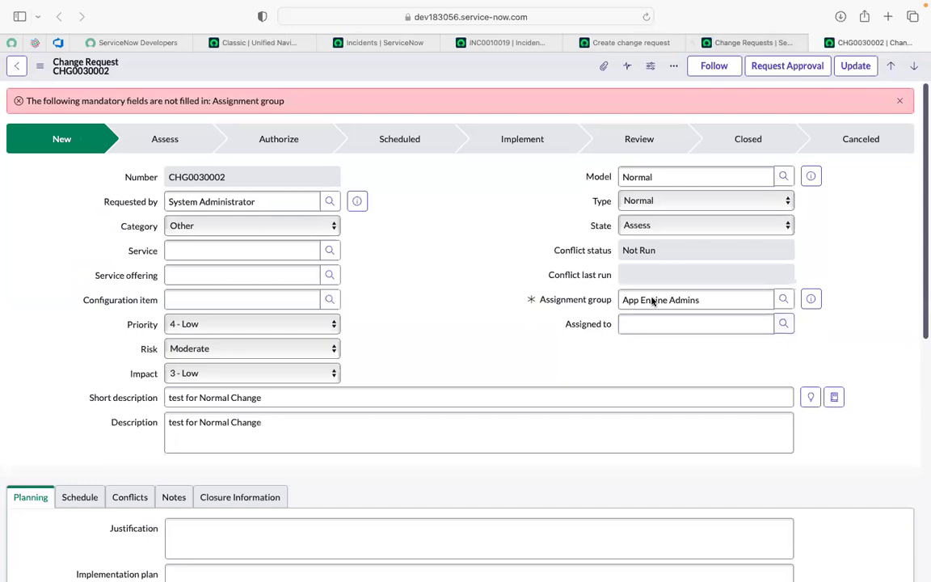
Step: Clear the assignment group and choose ITSM App-Dev from the group hierarchy instead
{"action": "left_click", "coordinate": [716, 302]}
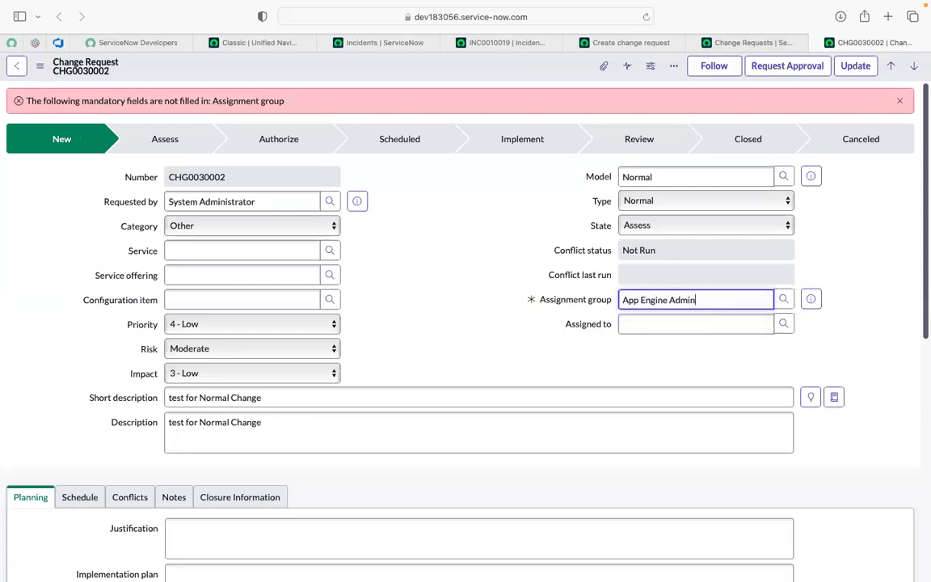
{"action": "key", "text": "BackSpace"}
{"action": "key", "text": "BackSpace"}
{"action": "key", "text": "BackSpace"}
{"action": "key", "text": "BackSpace"}
{"action": "key", "text": "BackSpace"}
{"action": "key", "text": "BackSpace"}
{"action": "key", "text": "BackSpace"}
{"action": "key", "text": "BackSpace"}
{"action": "key", "text": "BackSpace"}
{"action": "key", "text": "BackSpace"}
{"action": "key", "text": "BackSpace"}
{"action": "key", "text": "BackSpace"}
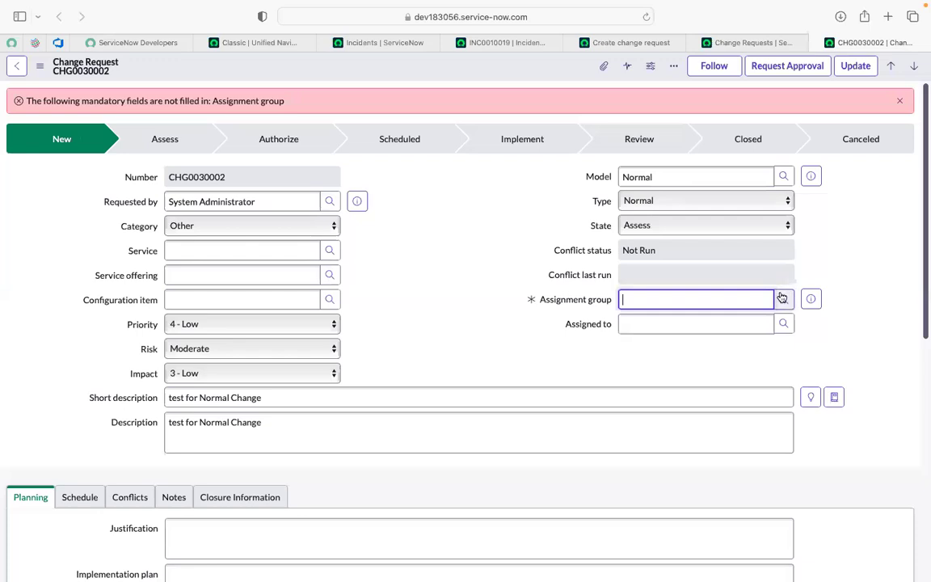
{"action": "left_click", "coordinate": [783, 299]}
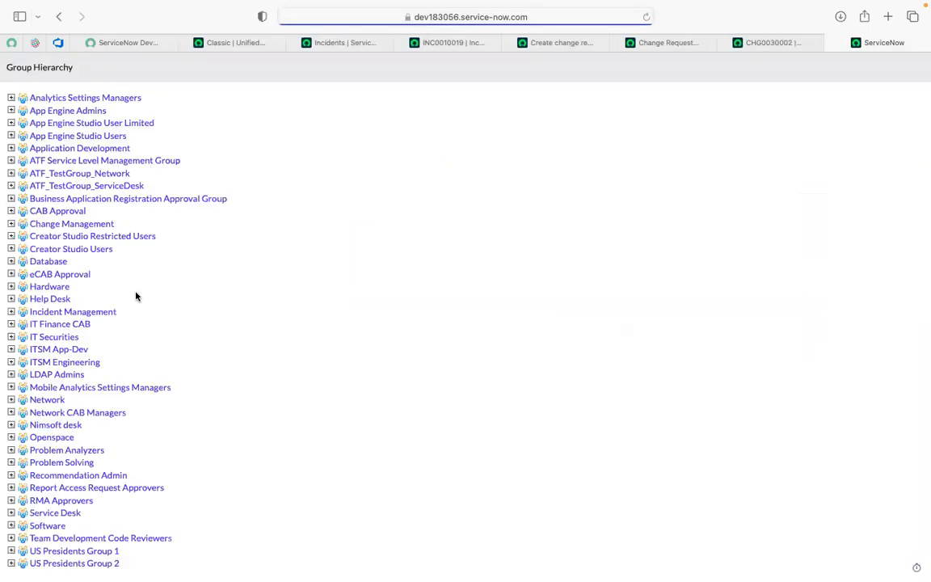
{"action": "left_click", "coordinate": [70, 350]}
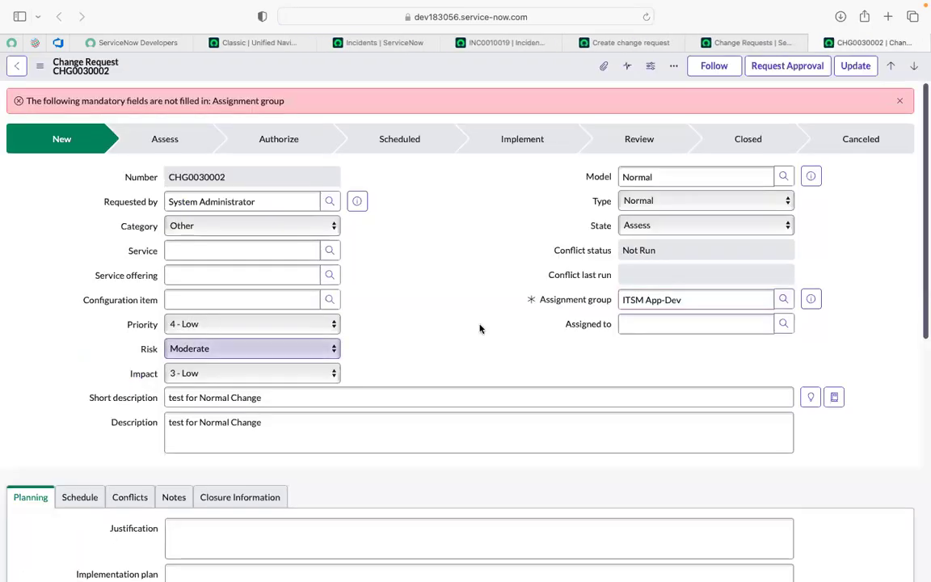
Step: Assign the change request to the first listed member of the ITSM App-Dev group and request approval
{"action": "left_click", "coordinate": [783, 325]}
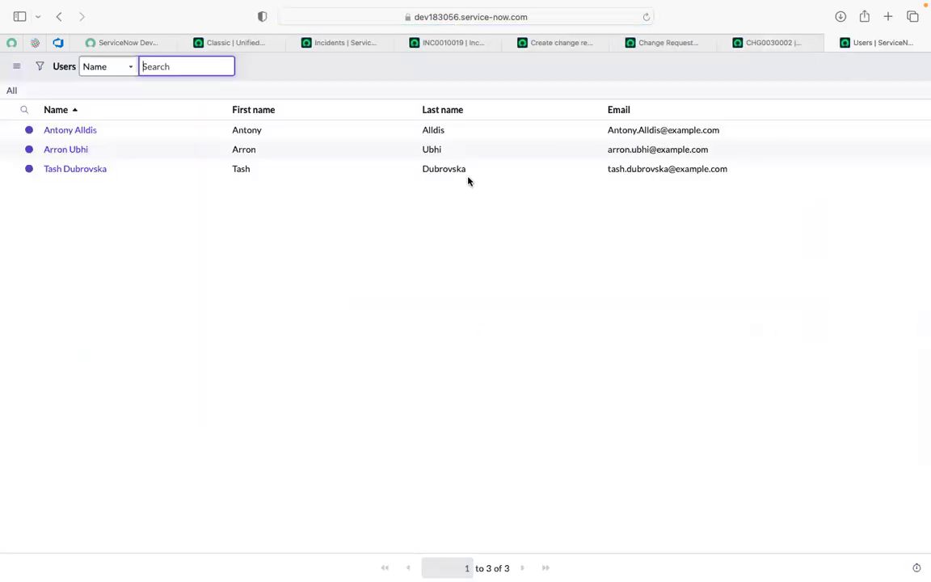
{"action": "left_click", "coordinate": [70, 131]}
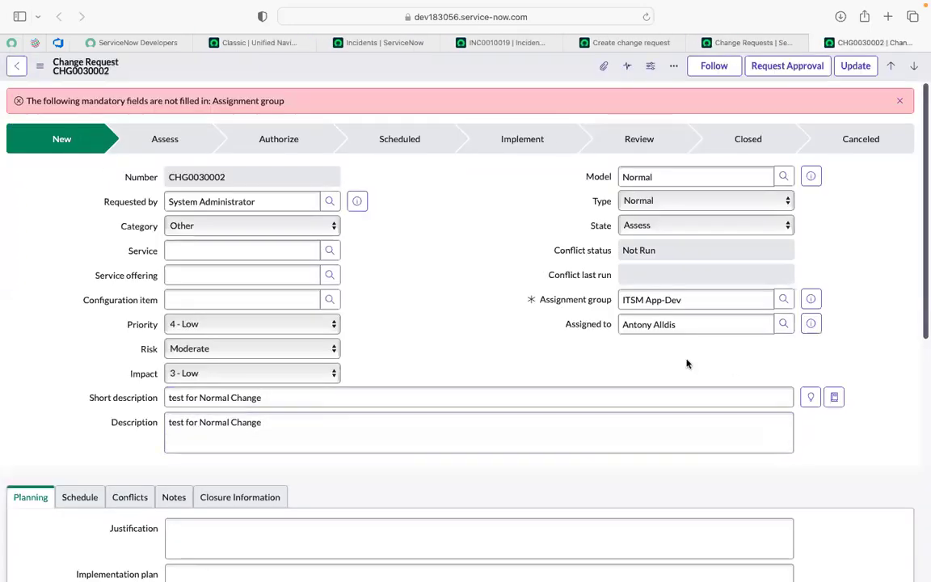
{"action": "left_click", "coordinate": [809, 72]}
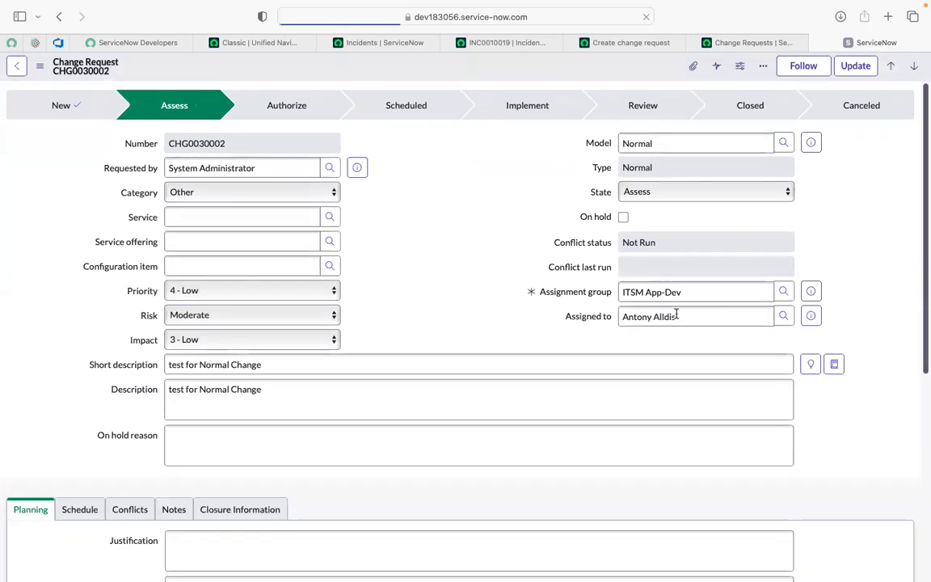
{"action": "left_click", "coordinate": [677, 340]}
{"action": "double_click", "coordinate": [677, 340]}
{"action": "left_click", "coordinate": [456, 226]}
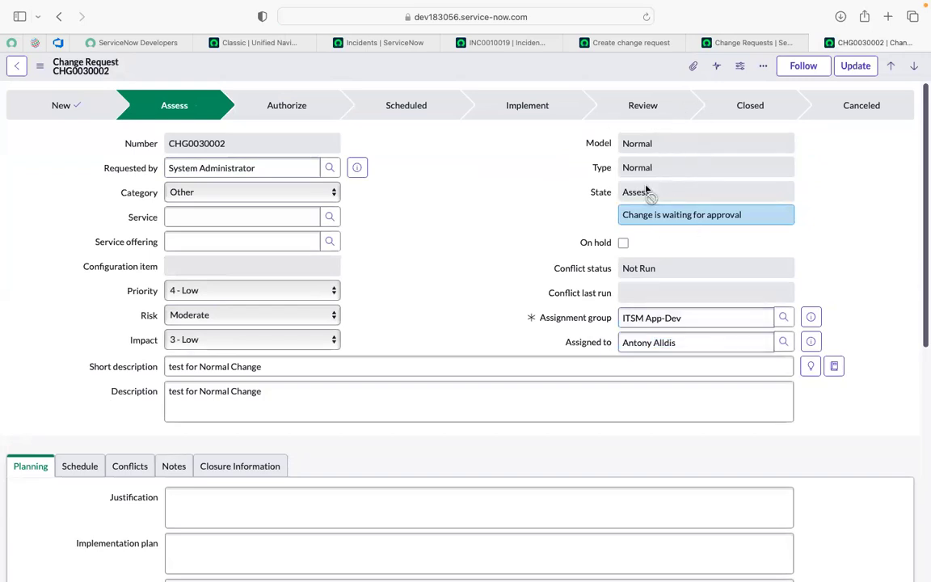
Step: Copy the assignee's name from the change request and impersonate that user instead of the Change Manager
{"action": "left_click", "coordinate": [679, 345]}
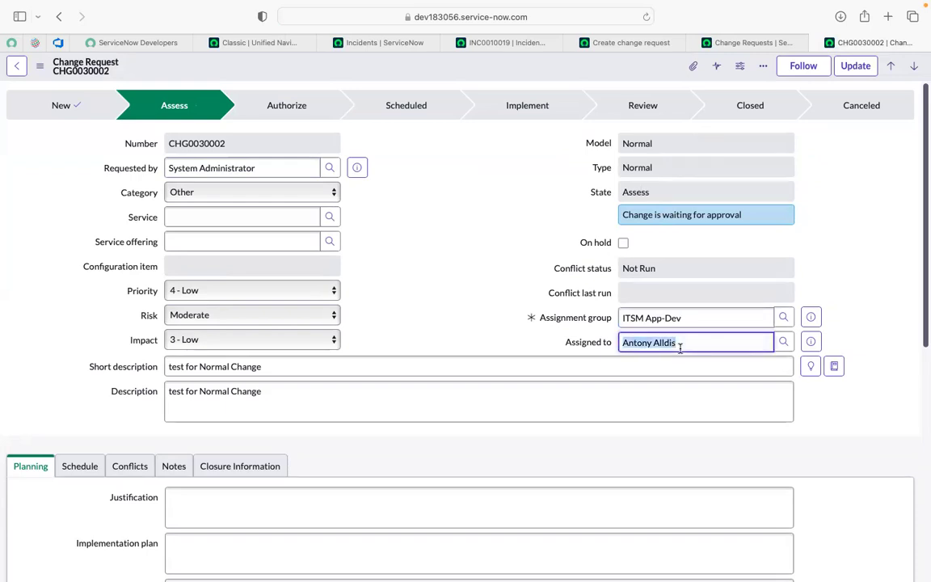
{"action": "triple_click", "coordinate": [679, 344]}
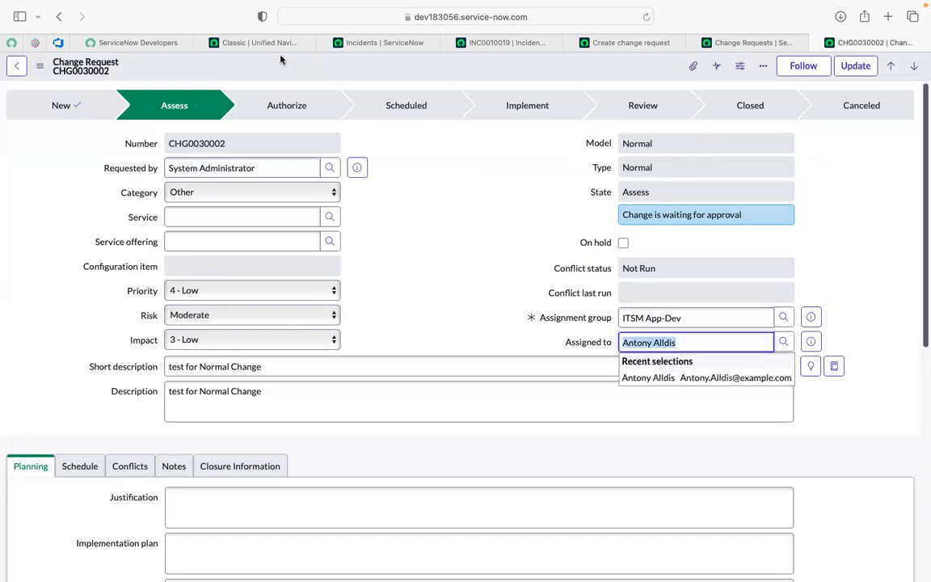
{"action": "left_click", "coordinate": [230, 41]}
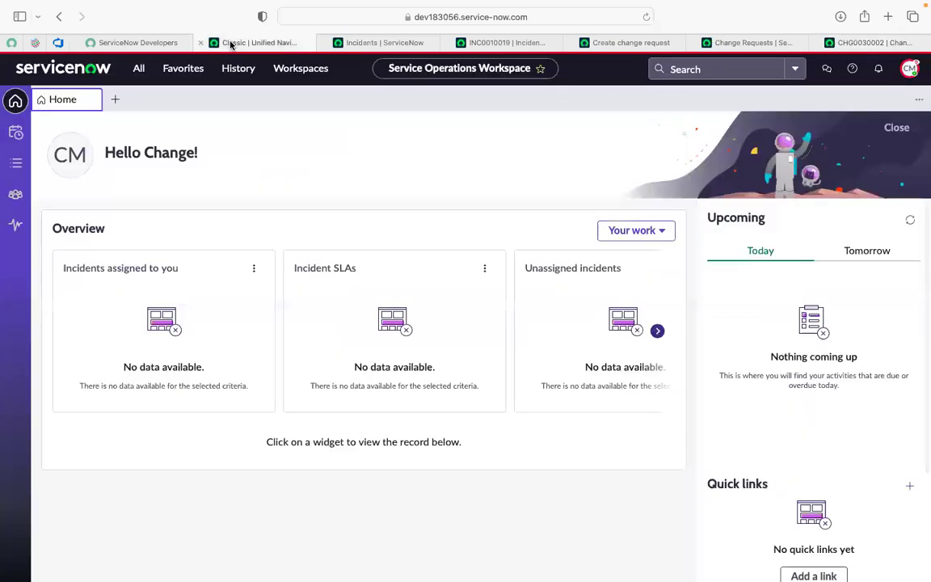
{"action": "left_click", "coordinate": [910, 70]}
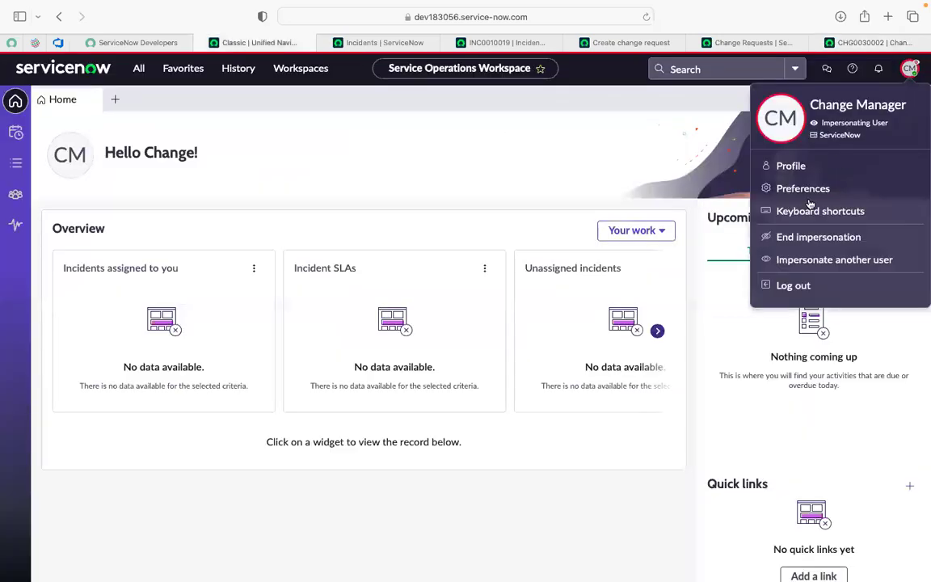
{"action": "left_click", "coordinate": [812, 260]}
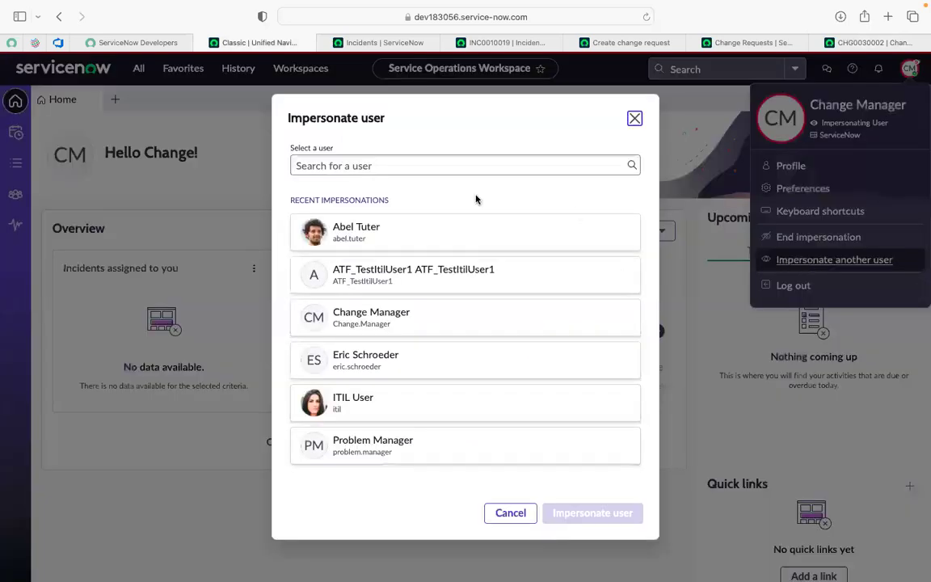
{"action": "left_click", "coordinate": [383, 166]}
{"action": "left_click", "coordinate": [383, 167]}
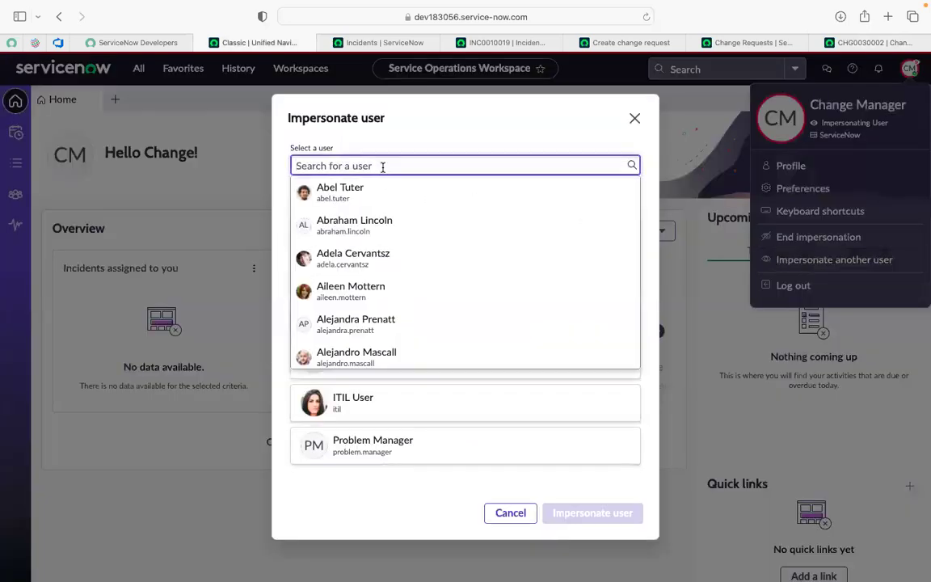
{"action": "type", "text": "Antony Alldis"}
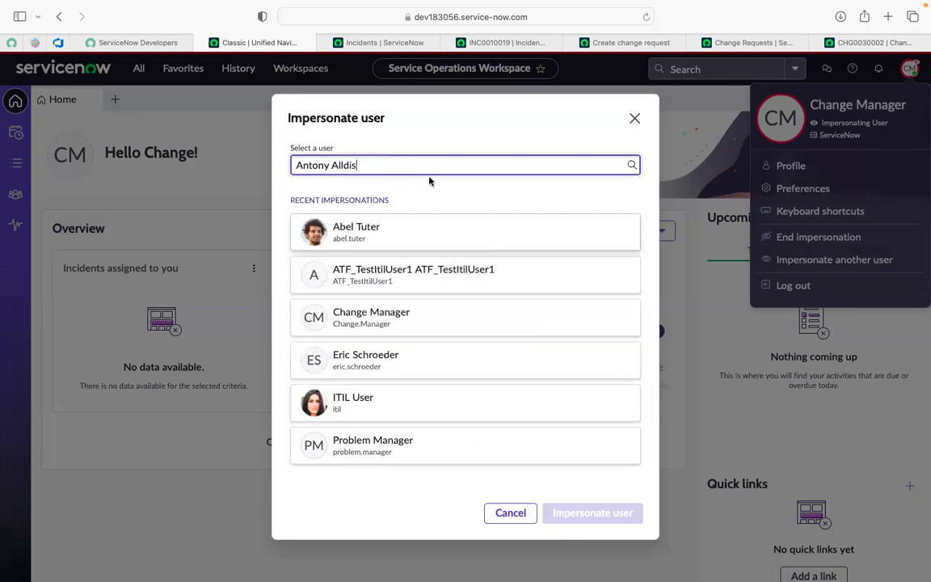
{"action": "left_click", "coordinate": [373, 167]}
{"action": "left_click", "coordinate": [358, 194]}
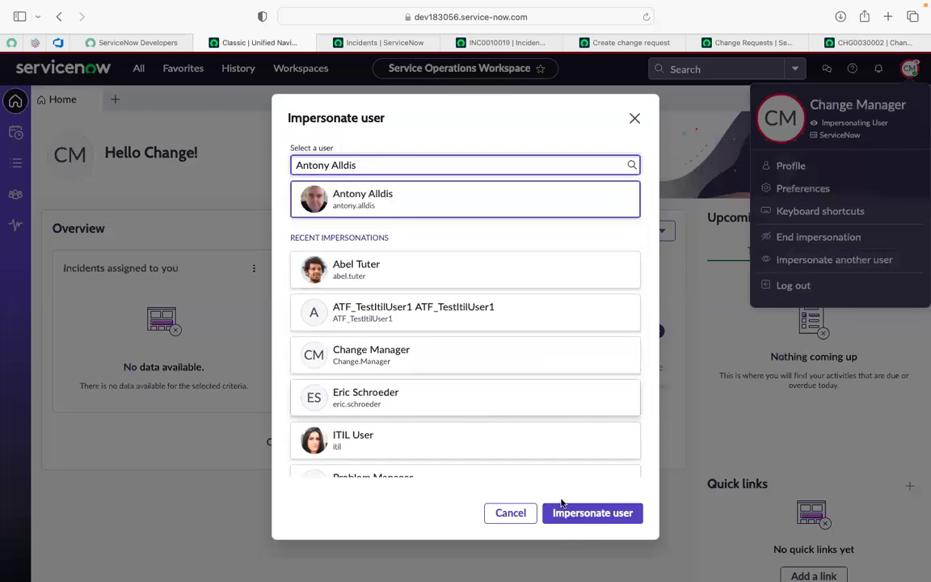
{"action": "left_click", "coordinate": [575, 514]}
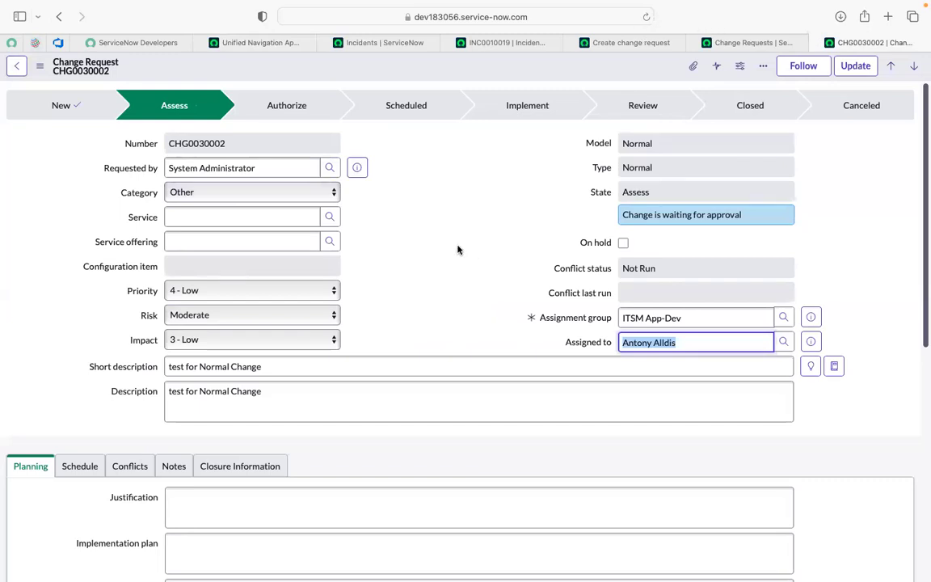
Step: Reload the "test for Normal Change" request as the impersonated assignee and display its approvers
{"action": "left_click", "coordinate": [457, 249]}
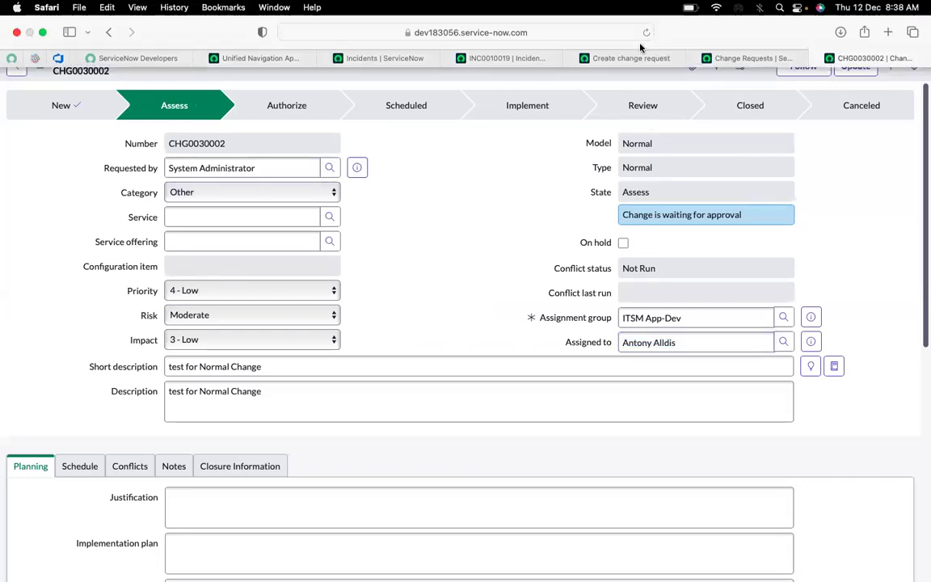
{"action": "left_click", "coordinate": [646, 36]}
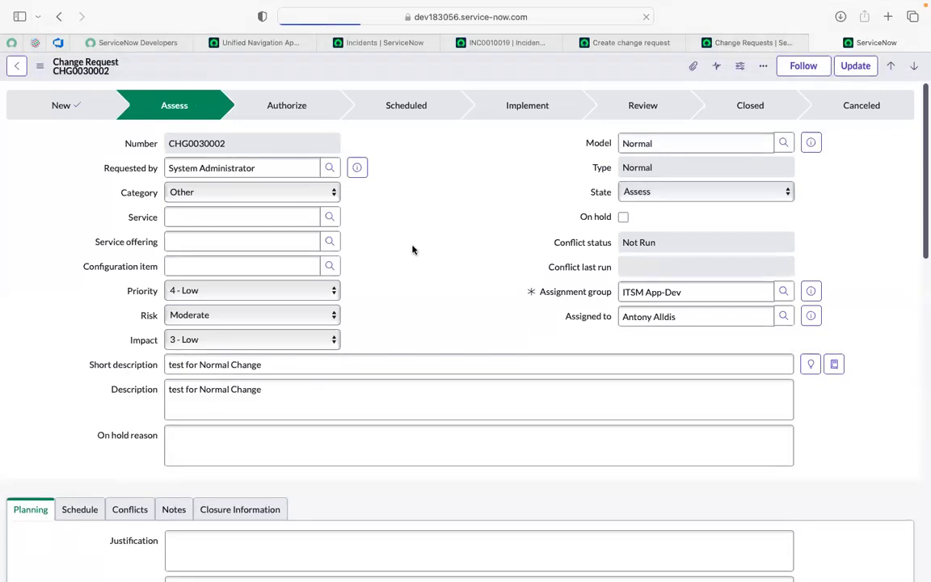
{"action": "scroll", "coordinate": [412, 250], "scroll_direction": "down", "scroll_amount": 5}
{"action": "left_click", "coordinate": [412, 249]}
{"action": "scroll", "coordinate": [412, 250], "scroll_direction": "down", "scroll_amount": 1}
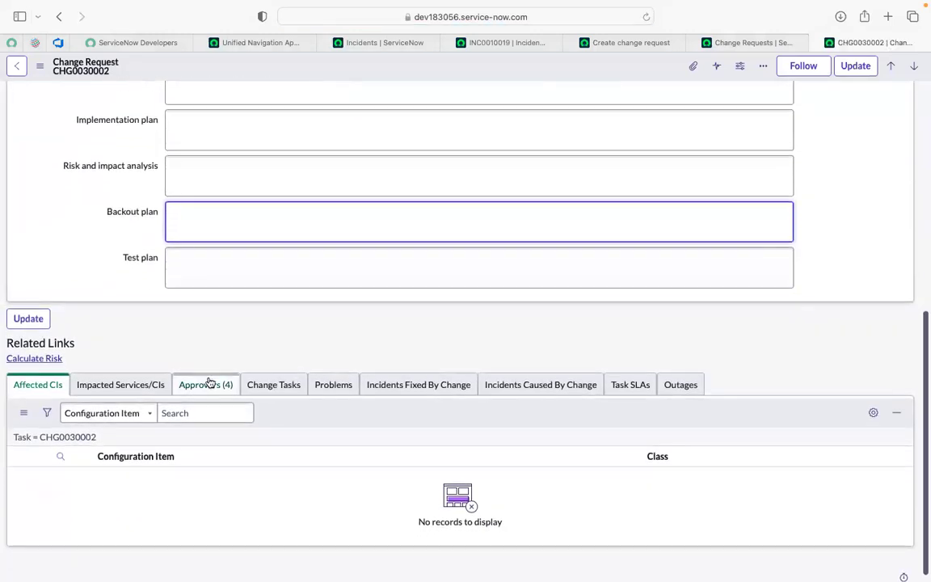
{"action": "scroll", "coordinate": [309, 292], "scroll_direction": "up", "scroll_amount": 1}
{"action": "scroll", "coordinate": [309, 292], "scroll_direction": "up", "scroll_amount": 10}
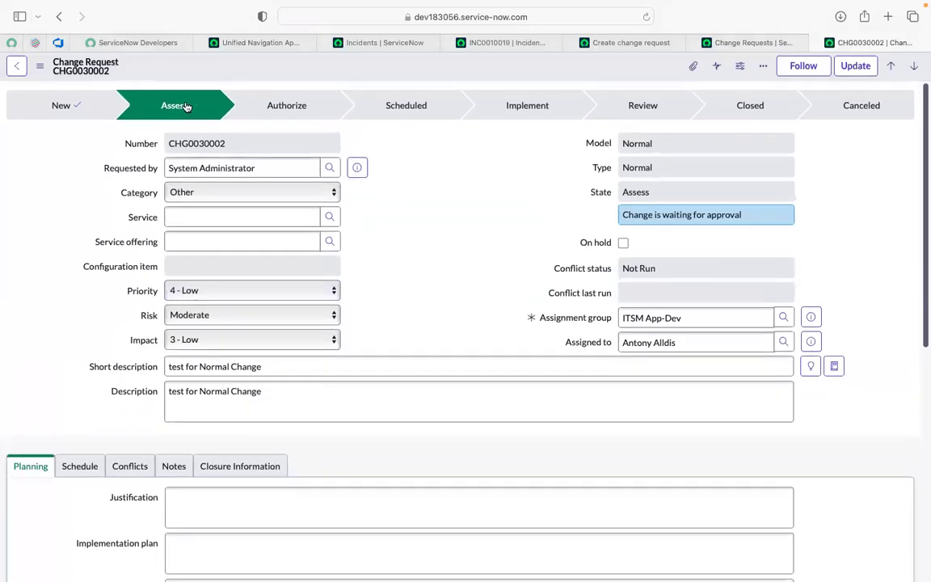
{"action": "scroll", "coordinate": [418, 335], "scroll_direction": "down", "scroll_amount": 10}
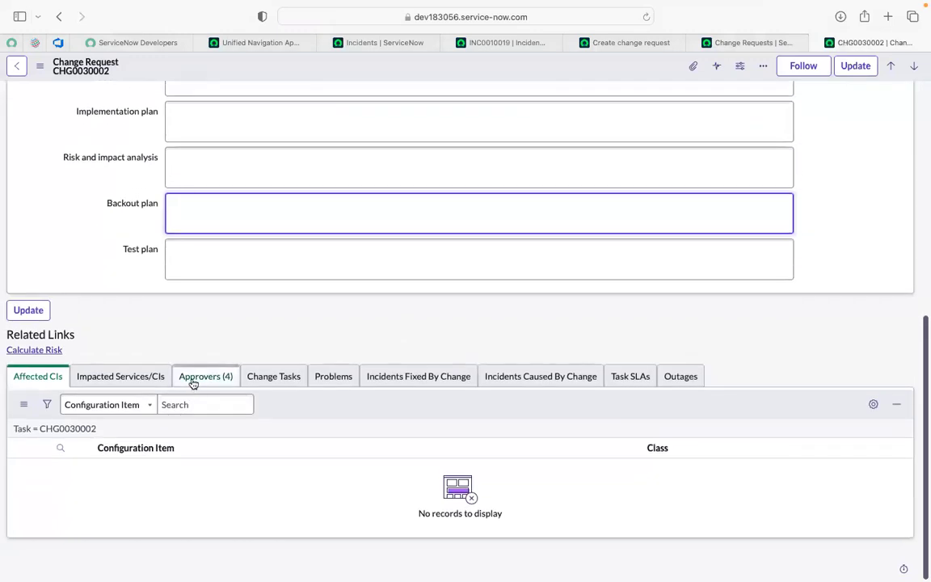
{"action": "left_click", "coordinate": [193, 382]}
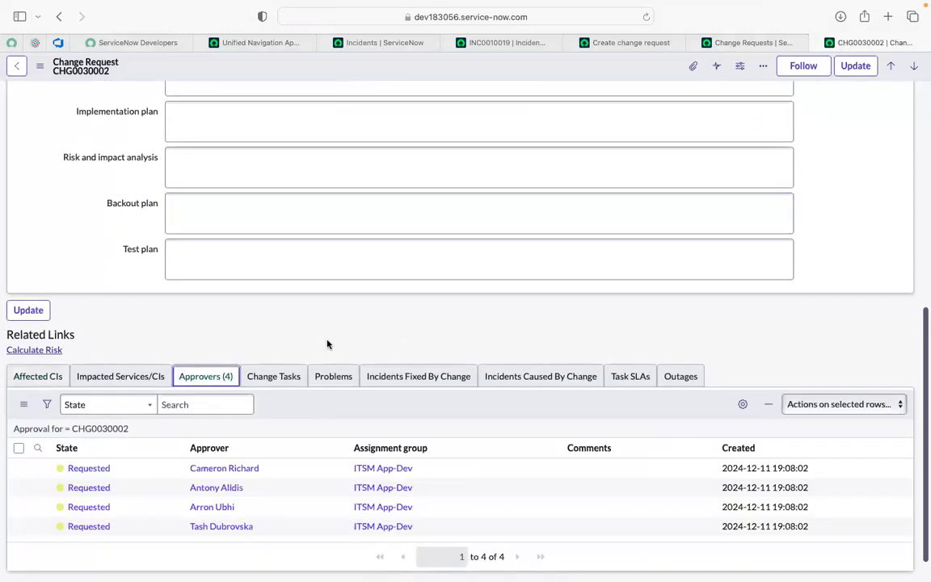
Step: Check the requested approvers against the assignment group set on the change request
{"action": "scroll", "coordinate": [327, 344], "scroll_direction": "down", "scroll_amount": 1}
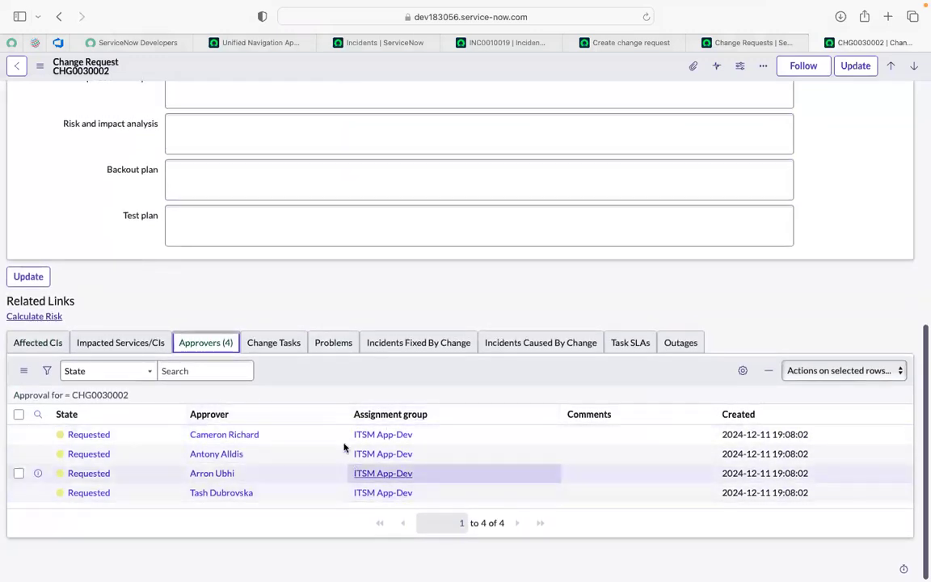
{"action": "scroll", "coordinate": [381, 439], "scroll_direction": "up", "scroll_amount": 1}
{"action": "scroll", "coordinate": [383, 440], "scroll_direction": "down", "scroll_amount": 1}
{"action": "scroll", "coordinate": [383, 440], "scroll_direction": "up", "scroll_amount": 6}
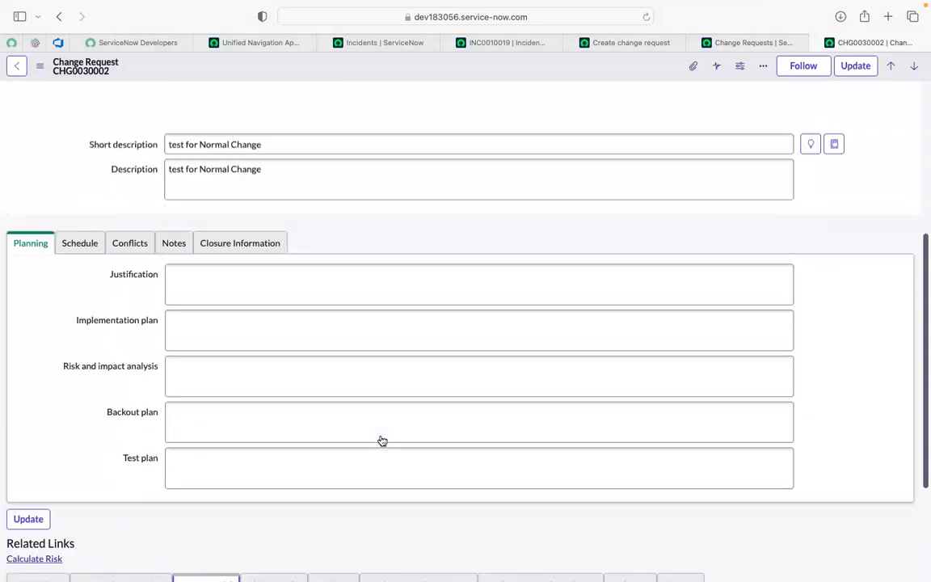
{"action": "scroll", "coordinate": [382, 441], "scroll_direction": "up", "scroll_amount": 5}
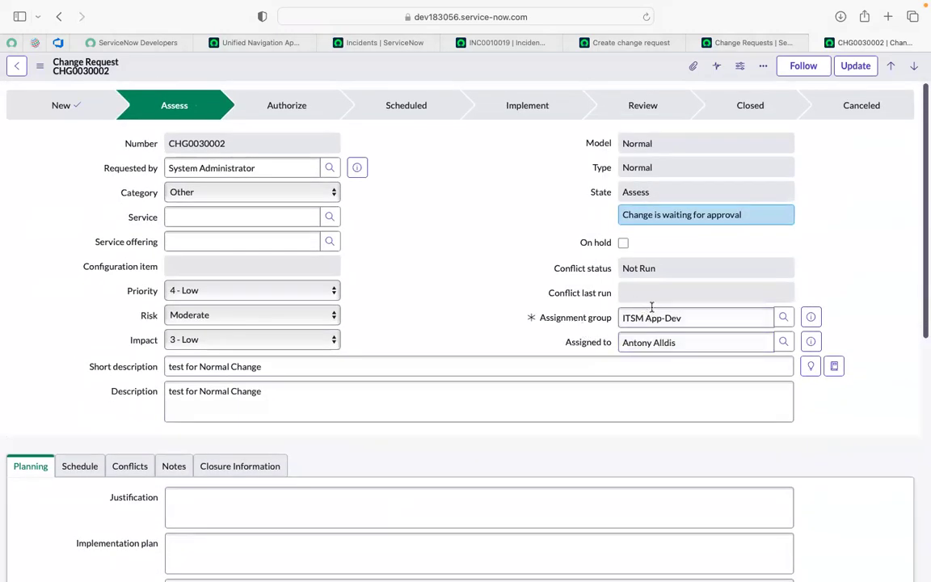
{"action": "left_click", "coordinate": [647, 318]}
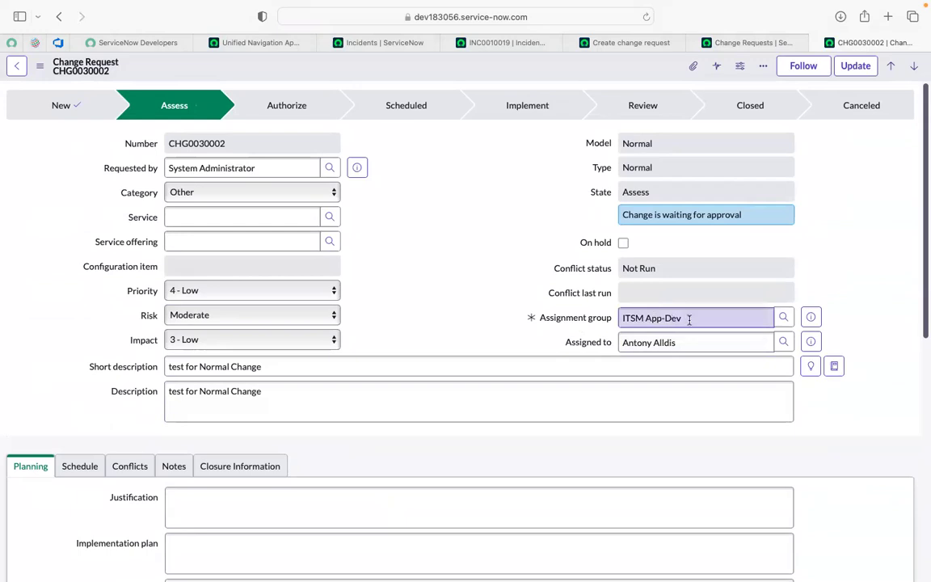
{"action": "scroll", "coordinate": [688, 318], "scroll_direction": "down", "scroll_amount": 12}
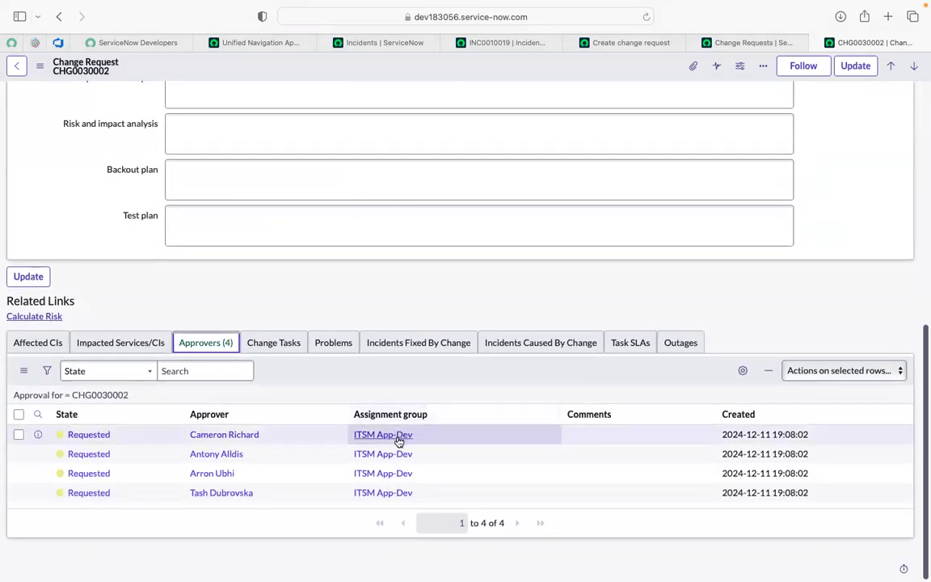
Step: Open the ITSM App-Dev group record from the approvers list and view its group members
{"action": "left_click", "coordinate": [398, 439], "text": "super"}
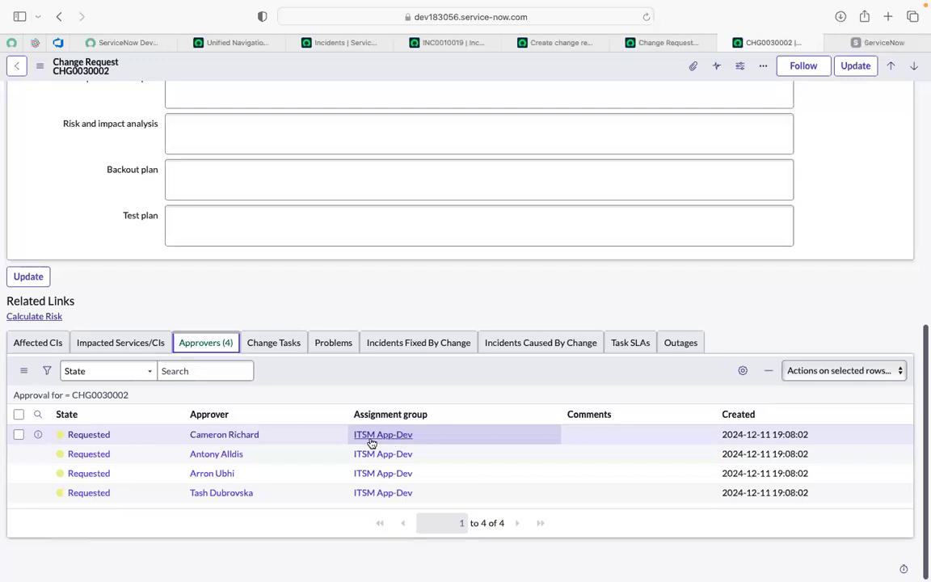
{"action": "left_click", "coordinate": [869, 57]}
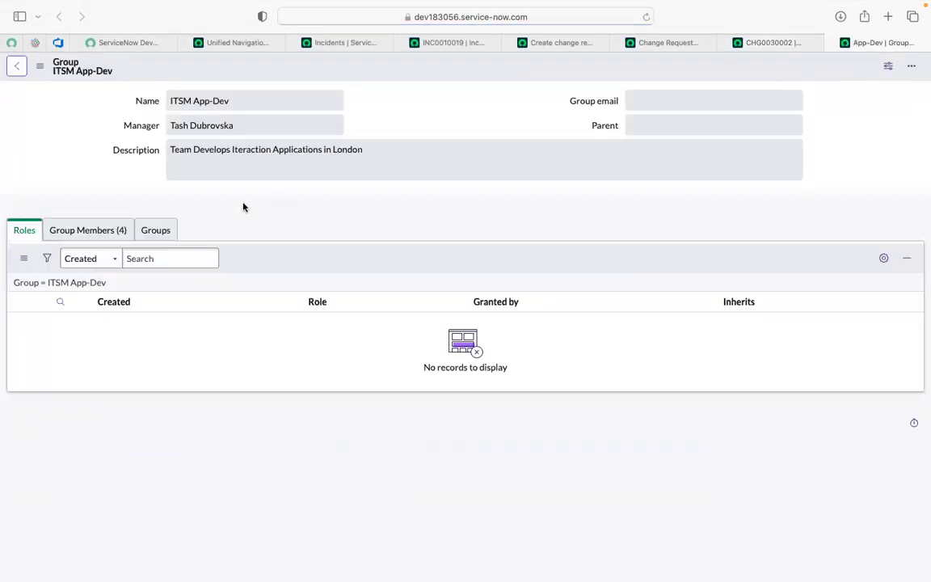
{"action": "left_click", "coordinate": [111, 234]}
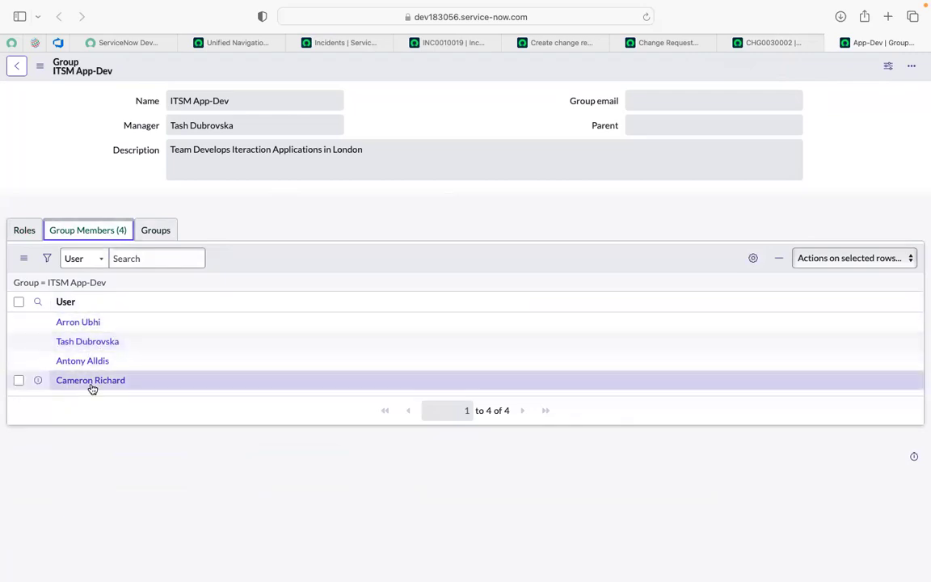
Step: Return to the change request and review its Assess state, assignee and approver entries
{"action": "left_click", "coordinate": [757, 43]}
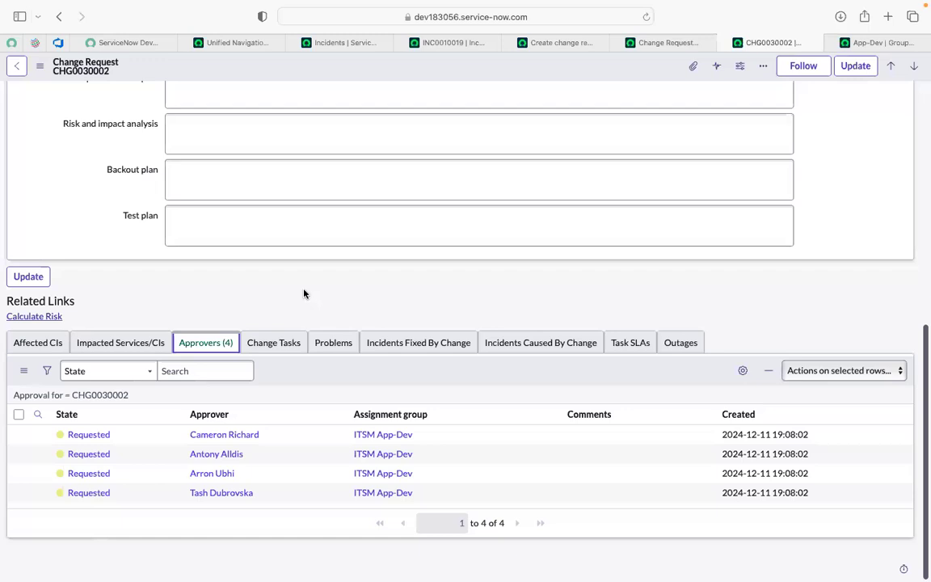
{"action": "scroll", "coordinate": [304, 293], "scroll_direction": "up", "scroll_amount": 6}
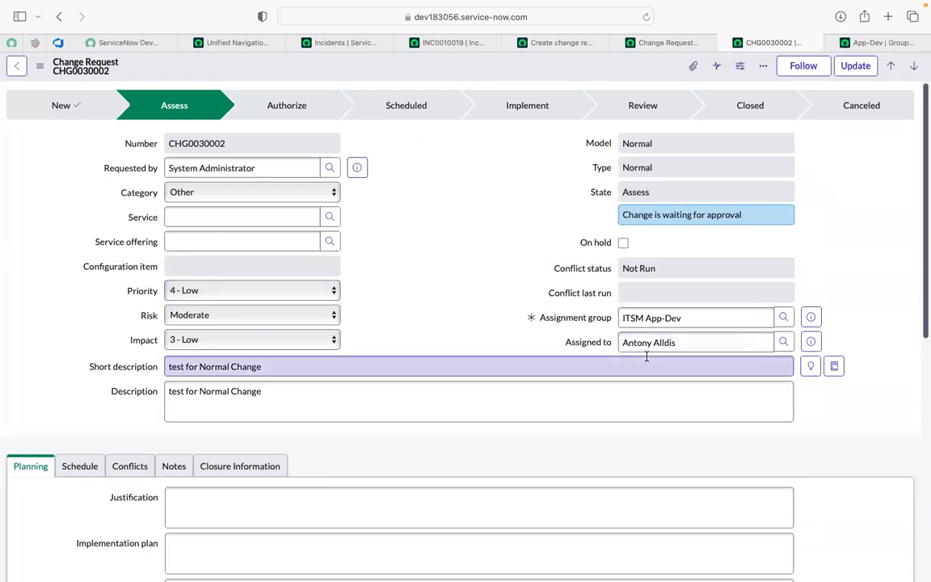
{"action": "scroll", "coordinate": [647, 356], "scroll_direction": "down", "scroll_amount": 8}
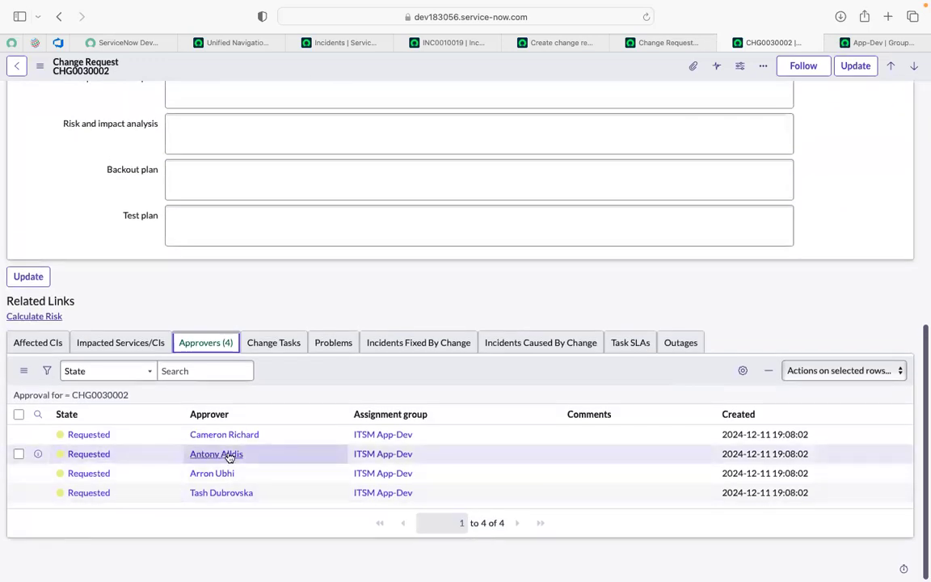
{"action": "scroll", "coordinate": [230, 457], "scroll_direction": "up", "scroll_amount": 8}
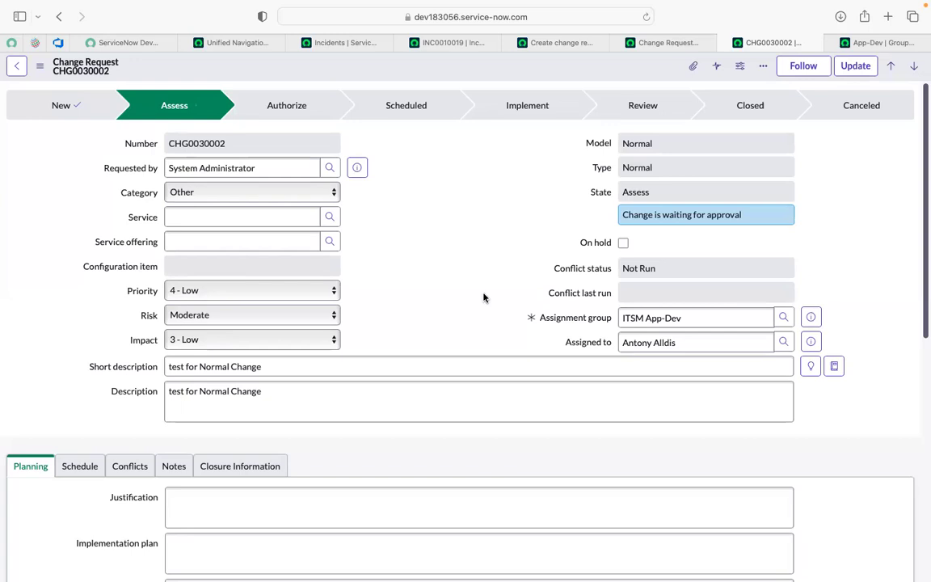
{"action": "scroll", "coordinate": [483, 297], "scroll_direction": "down", "scroll_amount": 10}
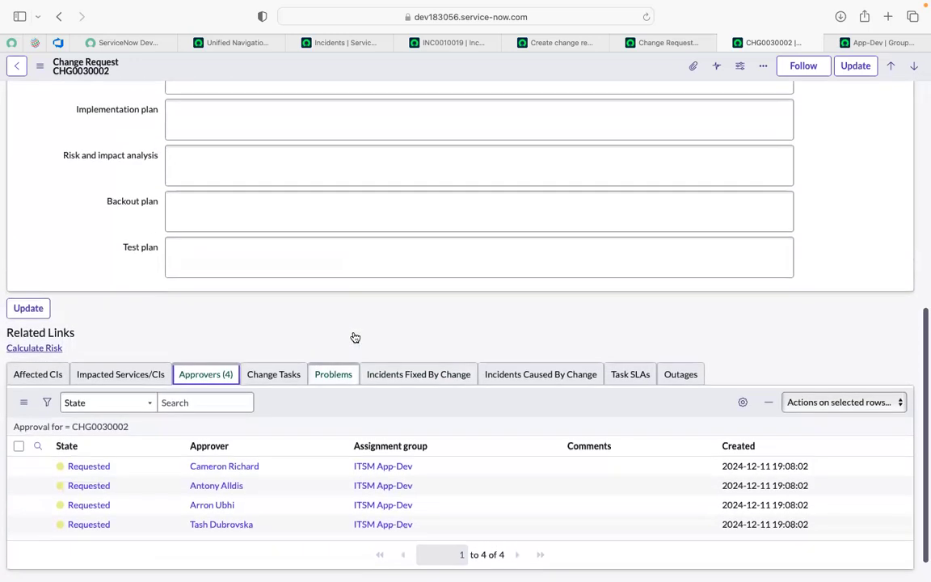
{"action": "scroll", "coordinate": [240, 488], "scroll_direction": "up", "scroll_amount": 15}
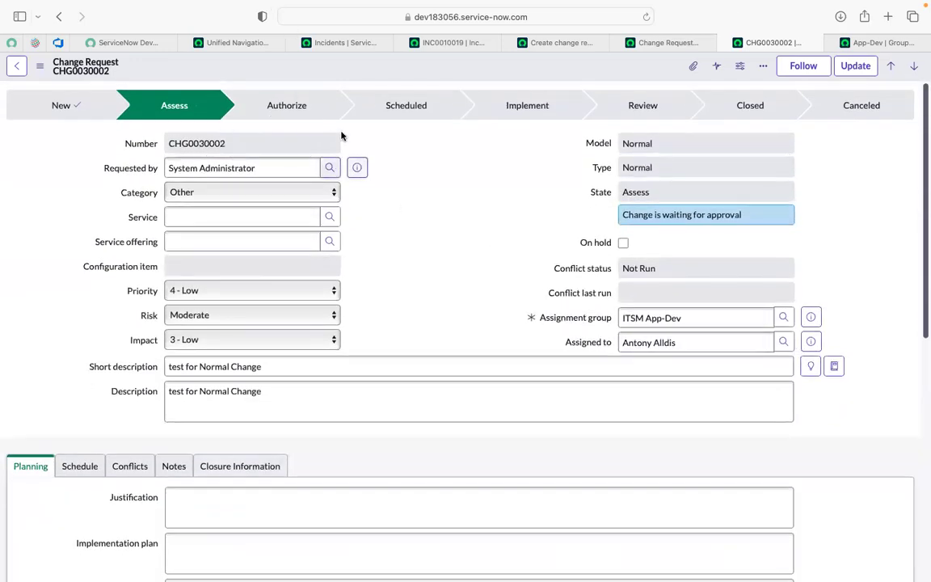
{"action": "scroll", "coordinate": [445, 259], "scroll_direction": "down", "scroll_amount": 1}
{"action": "scroll", "coordinate": [445, 258], "scroll_direction": "down", "scroll_amount": 10}
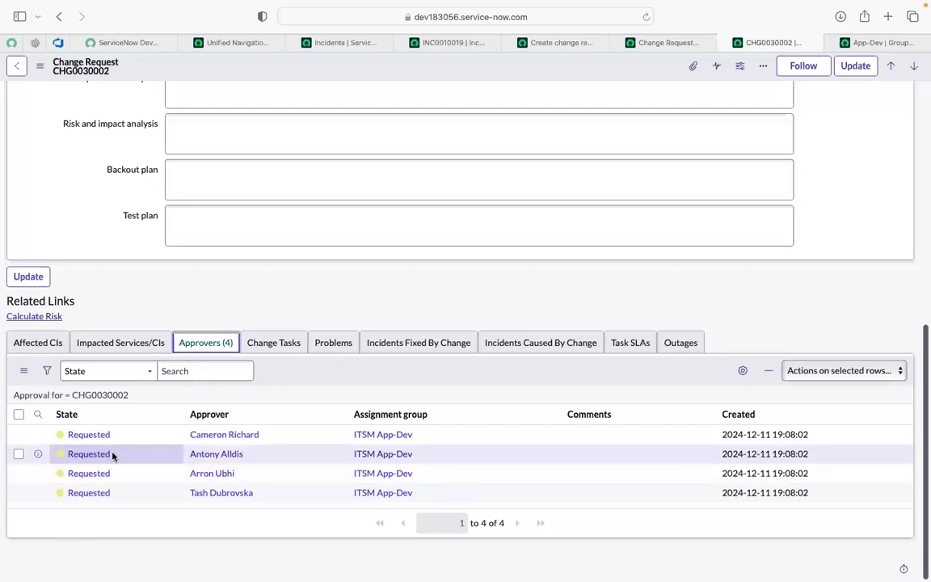
Step: View the state options available on the assignee's own approval entry without choosing one
{"action": "left_click", "coordinate": [115, 455]}
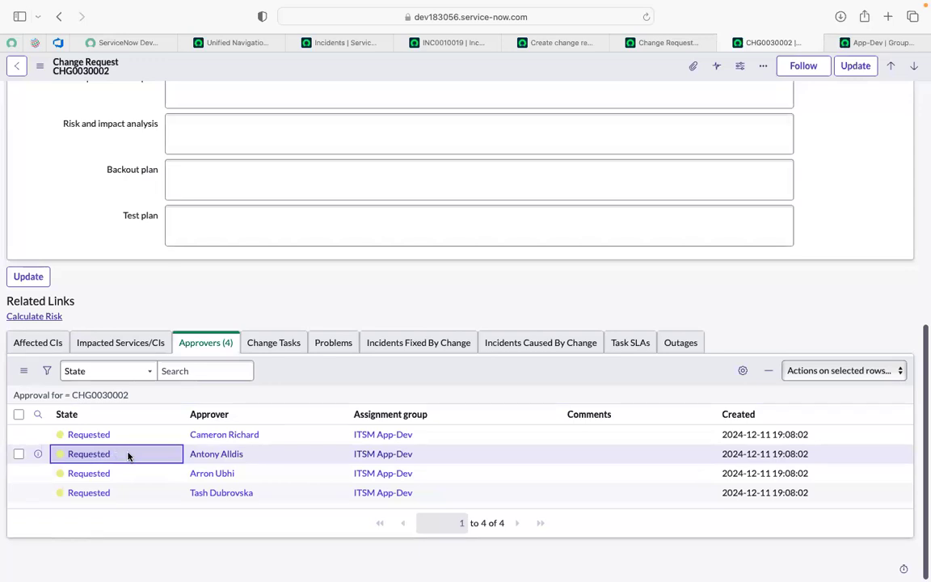
{"action": "double_click", "coordinate": [128, 455]}
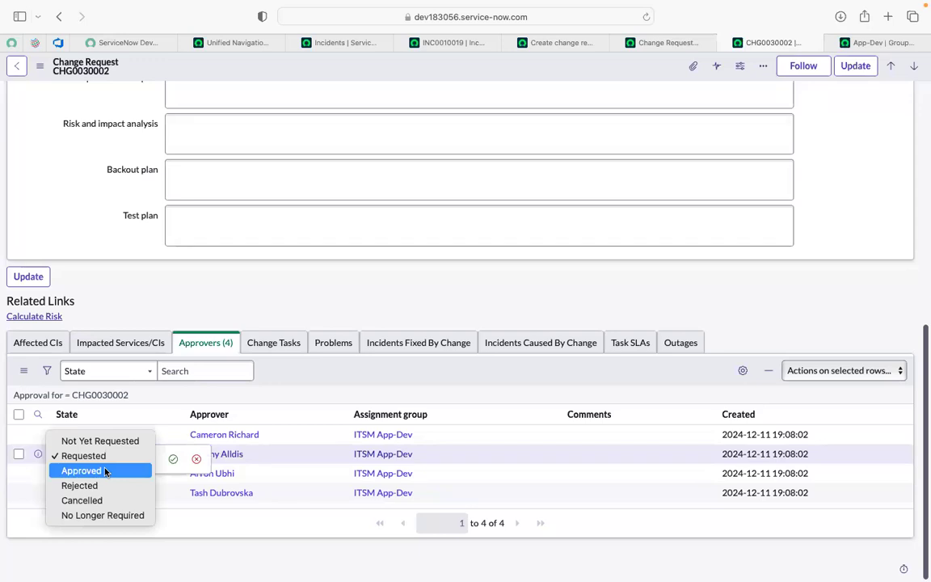
{"action": "left_click", "coordinate": [294, 373]}
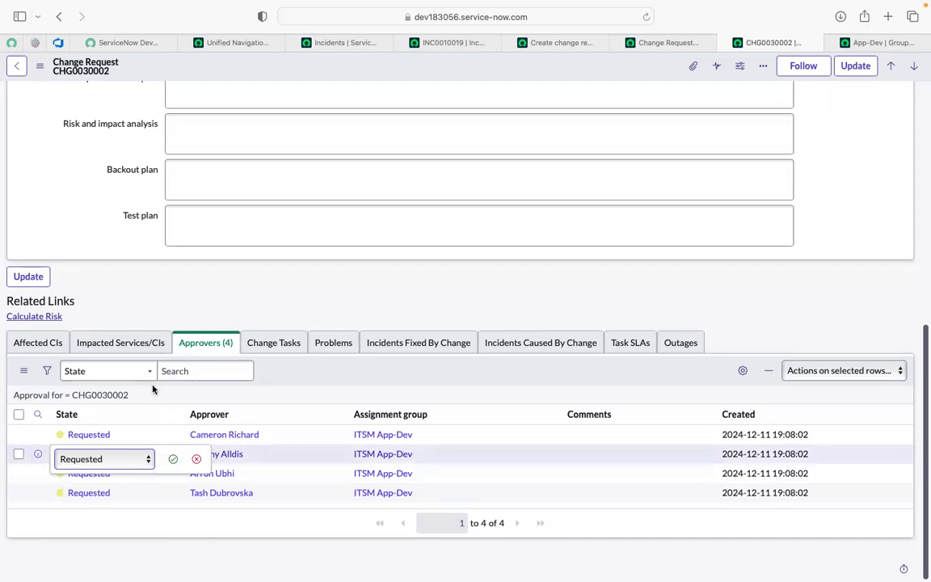
Step: Find My Approvals by filtering the application navigator for "my app" and open the assignee's approvals list
{"action": "left_click", "coordinate": [222, 45]}
{"action": "left_click", "coordinate": [699, 151]}
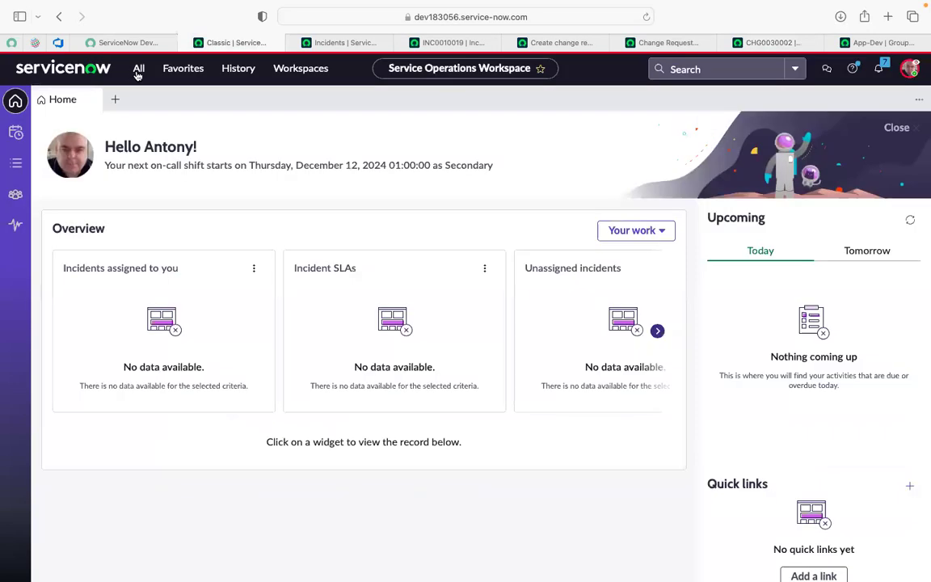
{"action": "left_click", "coordinate": [139, 74]}
{"action": "type", "text": "my app"}
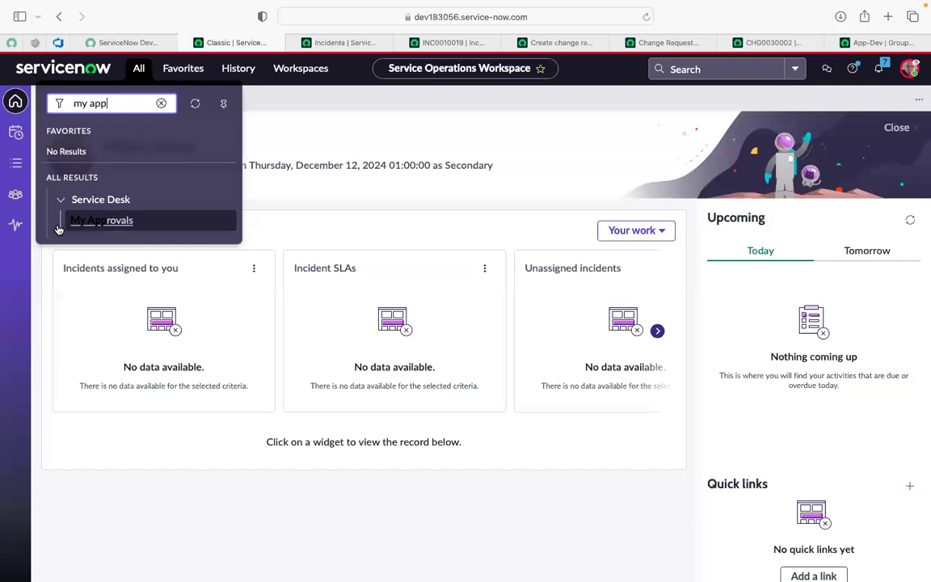
{"action": "left_click", "coordinate": [103, 226], "text": "super"}
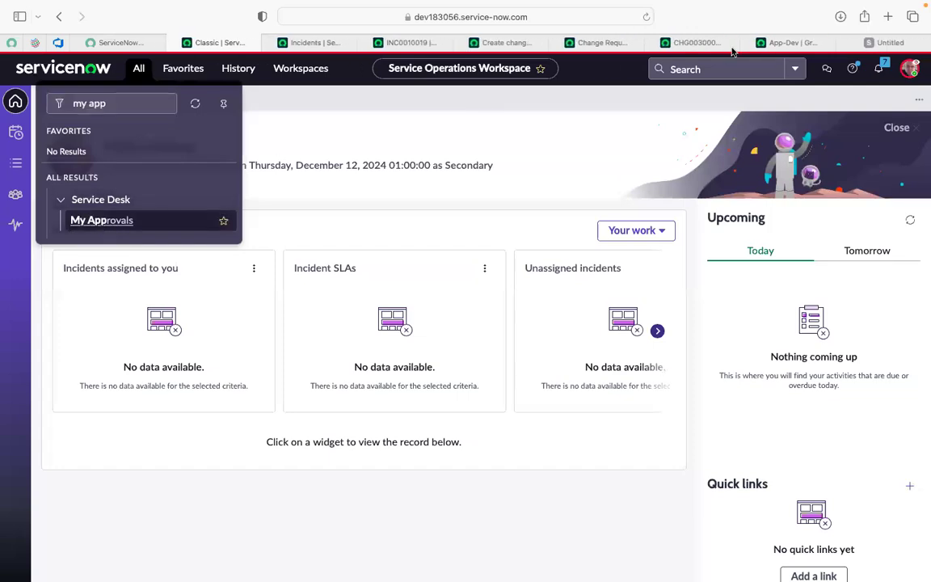
{"action": "left_click", "coordinate": [888, 43]}
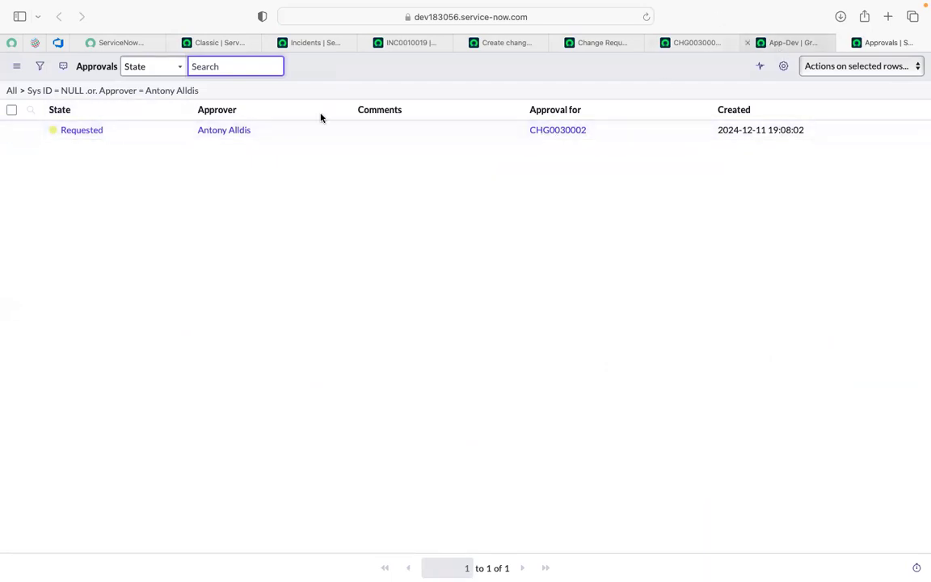
Step: Set the state of the assignee's approval entry for CHG0030002 to Approved and save it
{"action": "left_click", "coordinate": [129, 134]}
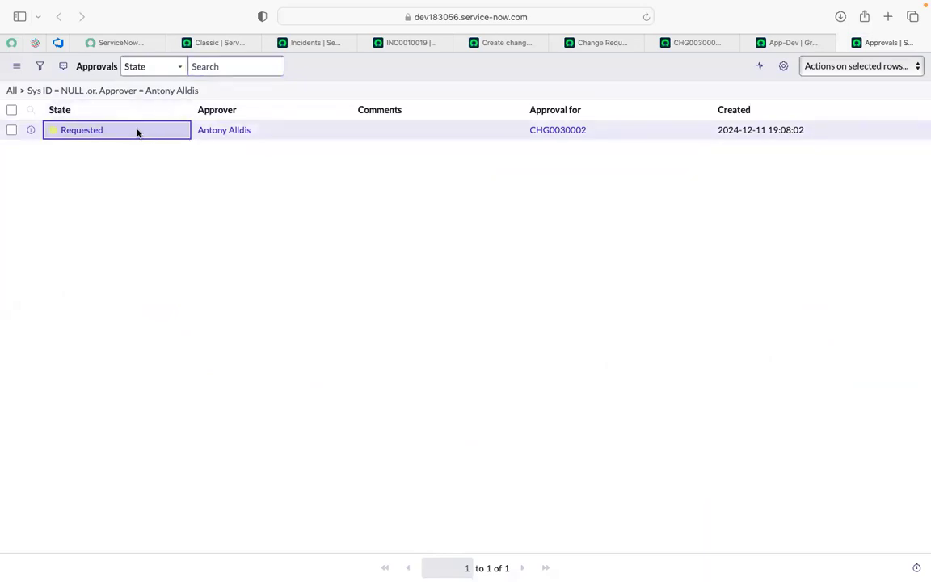
{"action": "double_click", "coordinate": [119, 130]}
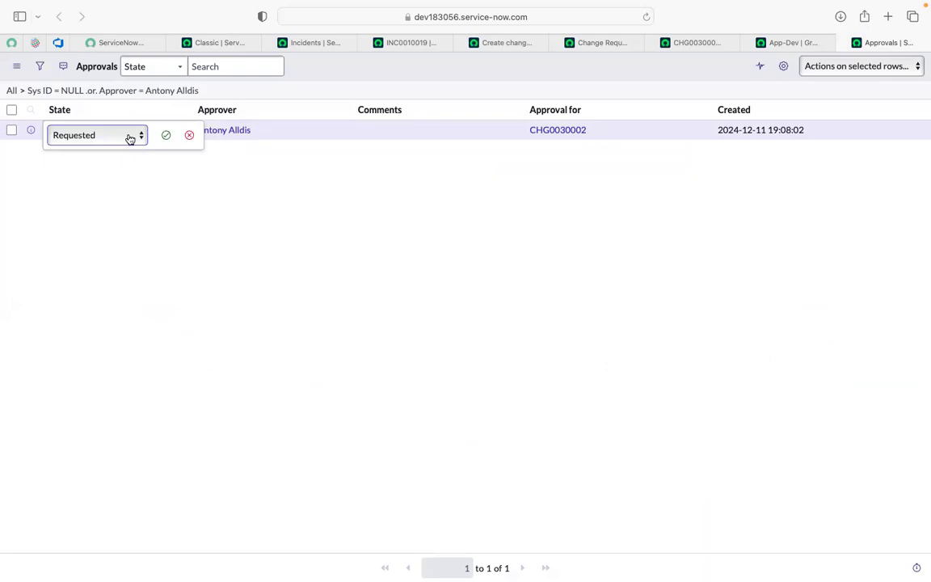
{"action": "left_click", "coordinate": [130, 137]}
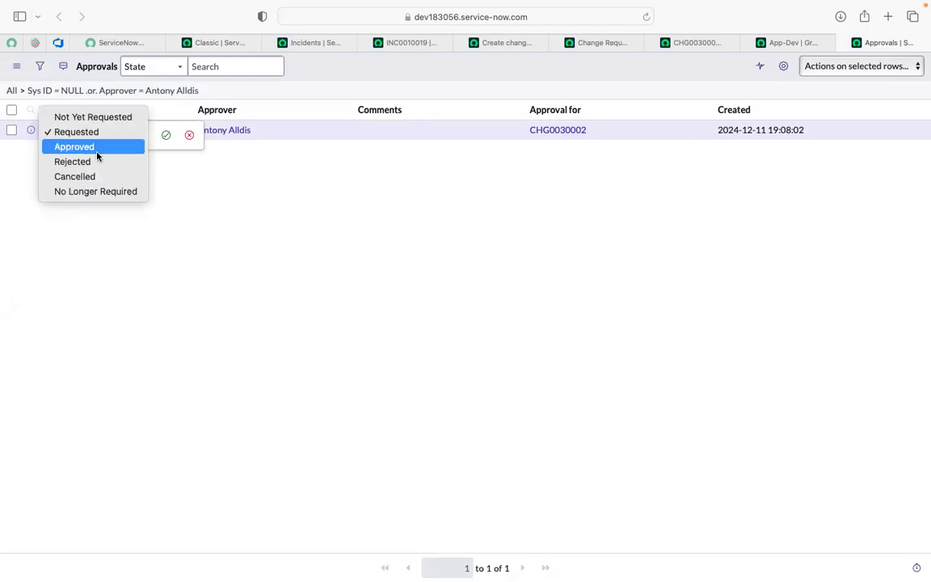
{"action": "left_click", "coordinate": [97, 148]}
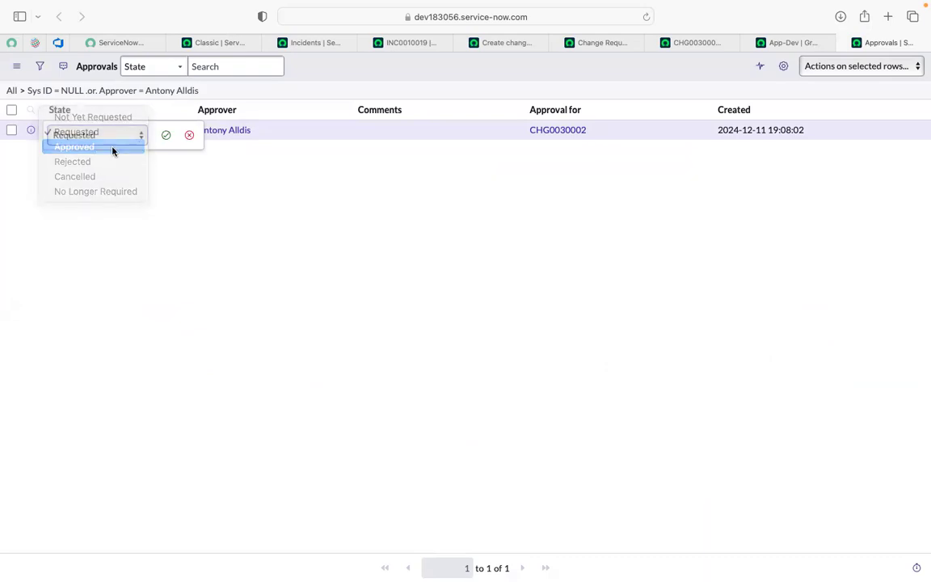
{"action": "left_click", "coordinate": [163, 139]}
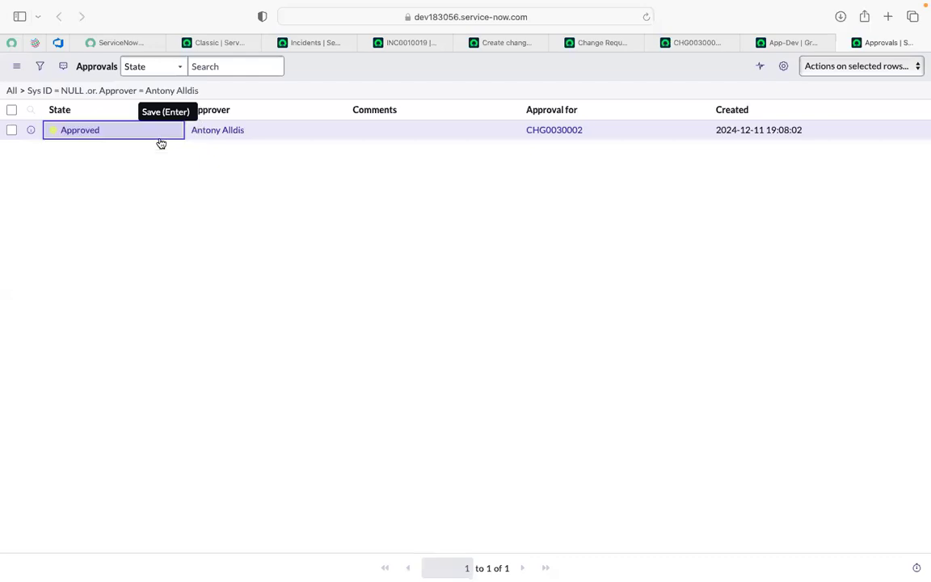
Step: Return to change request CHG0030002, discard the open state edit, and review its lifecycle stage and approvers list
{"action": "left_click", "coordinate": [772, 42]}
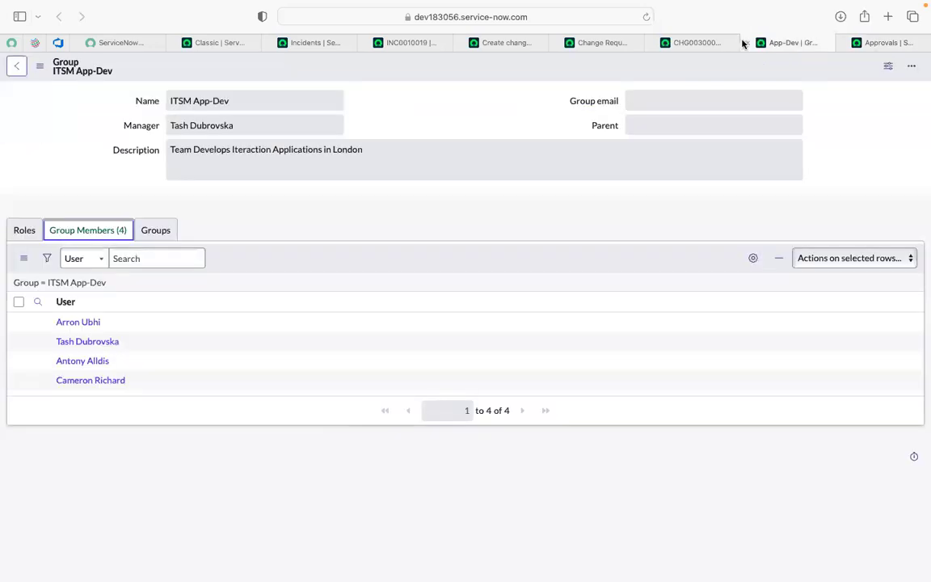
{"action": "left_click", "coordinate": [701, 42]}
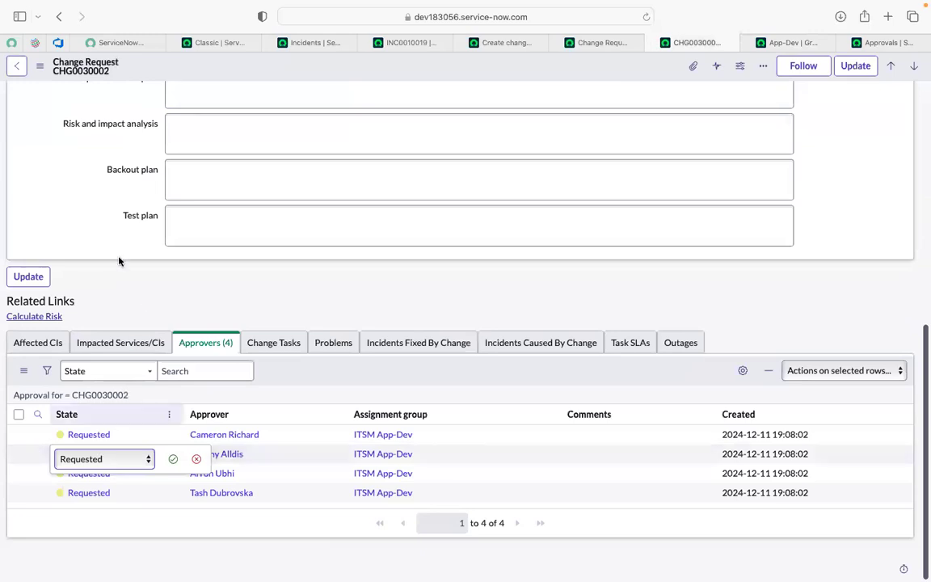
{"action": "left_click", "coordinate": [197, 459]}
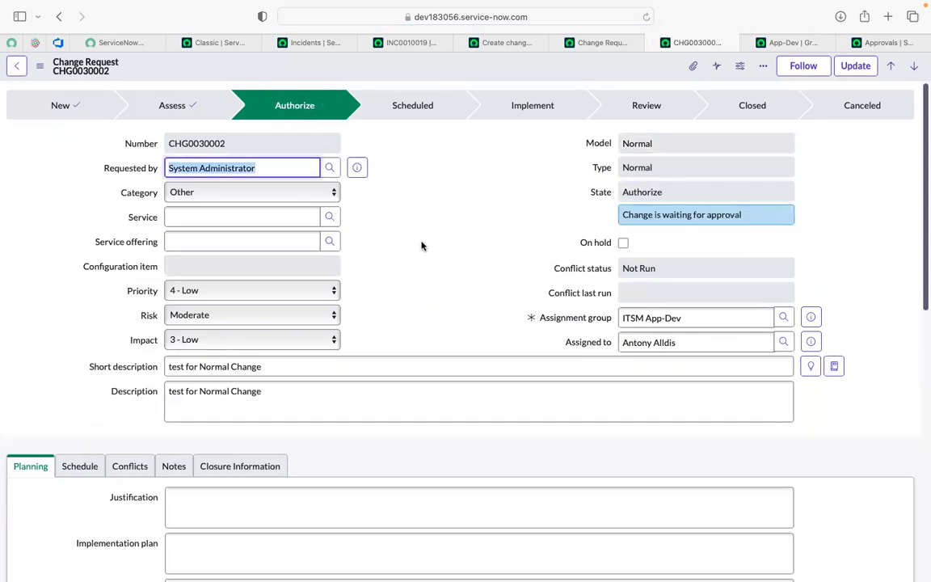
{"action": "scroll", "coordinate": [421, 246], "scroll_direction": "down", "scroll_amount": 15}
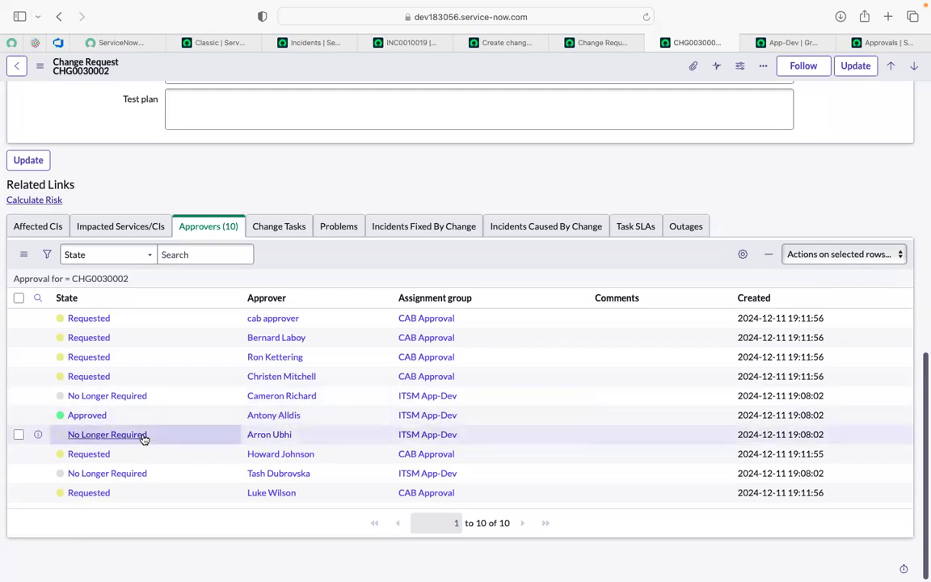
{"action": "scroll", "coordinate": [143, 438], "scroll_direction": "up", "scroll_amount": 15}
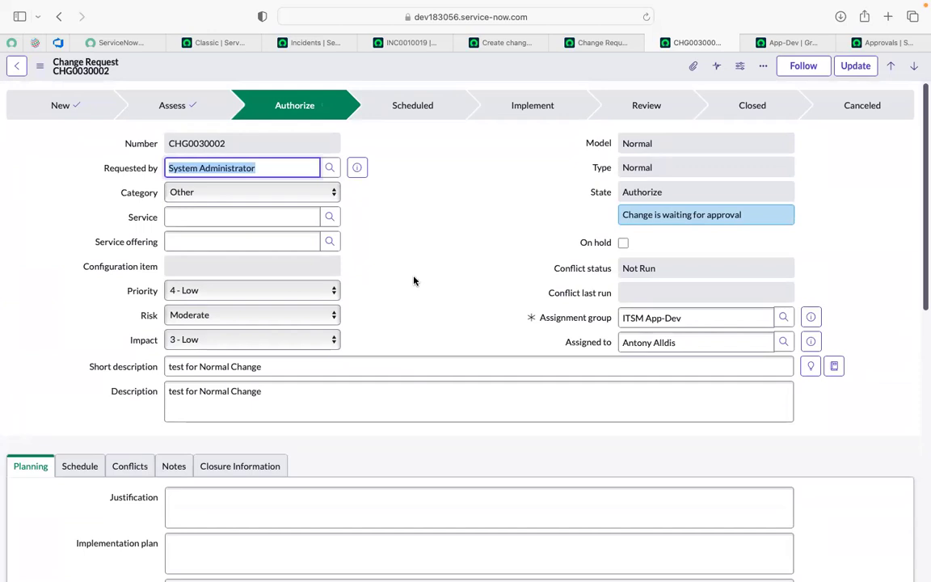
{"action": "scroll", "coordinate": [413, 281], "scroll_direction": "down", "scroll_amount": 15}
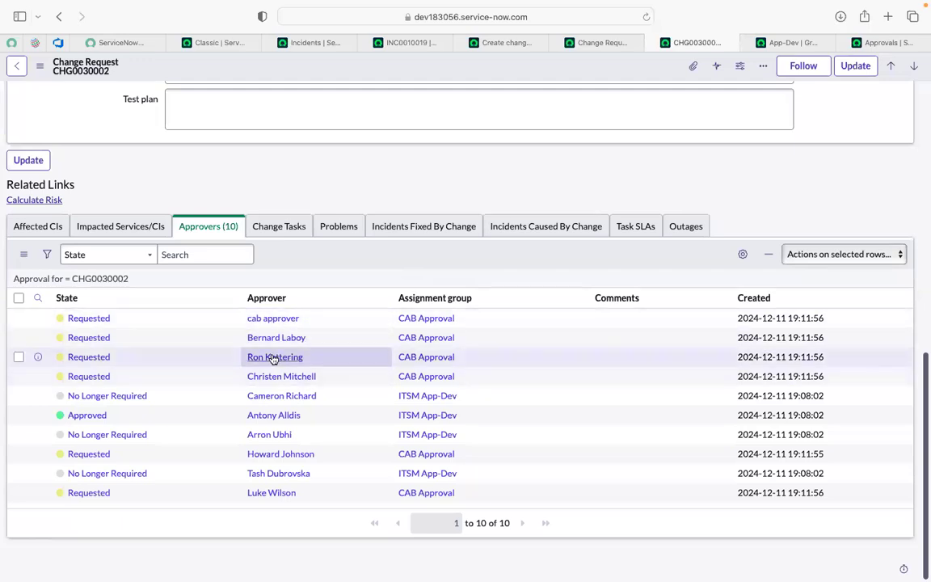
Step: Open the CAB Approval group record from the approvers list, view its group members, and return to the change request
{"action": "left_click", "coordinate": [427, 320], "text": "super"}
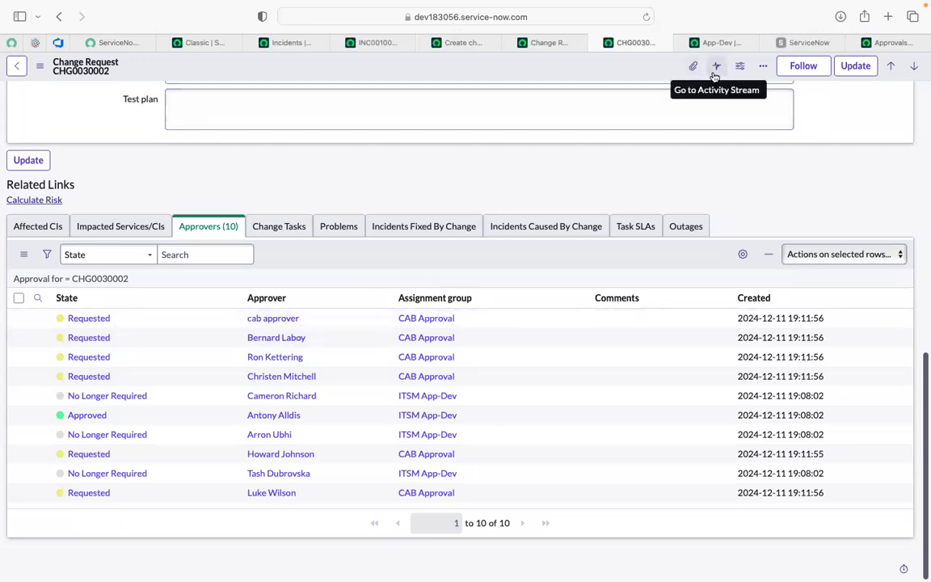
{"action": "left_click", "coordinate": [793, 46]}
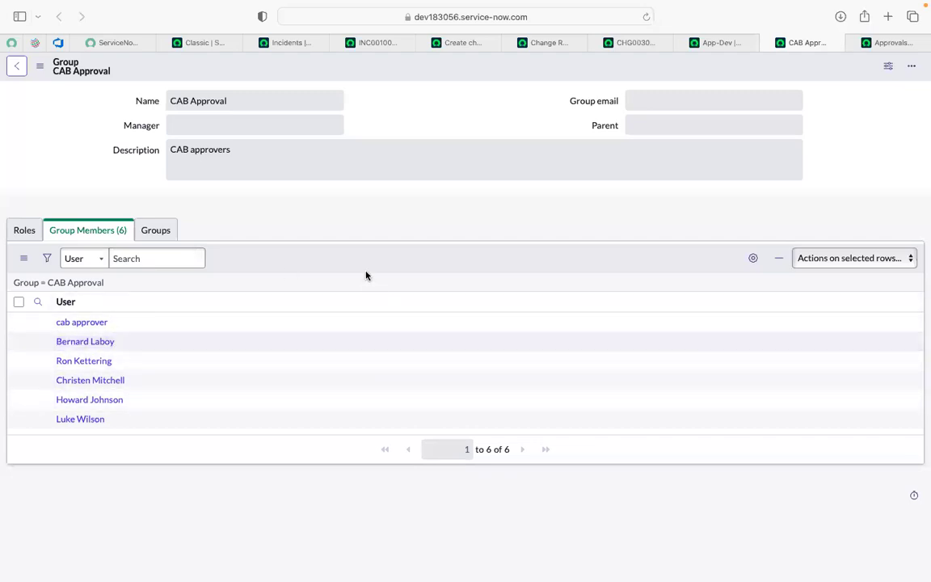
{"action": "left_click", "coordinate": [287, 47]}
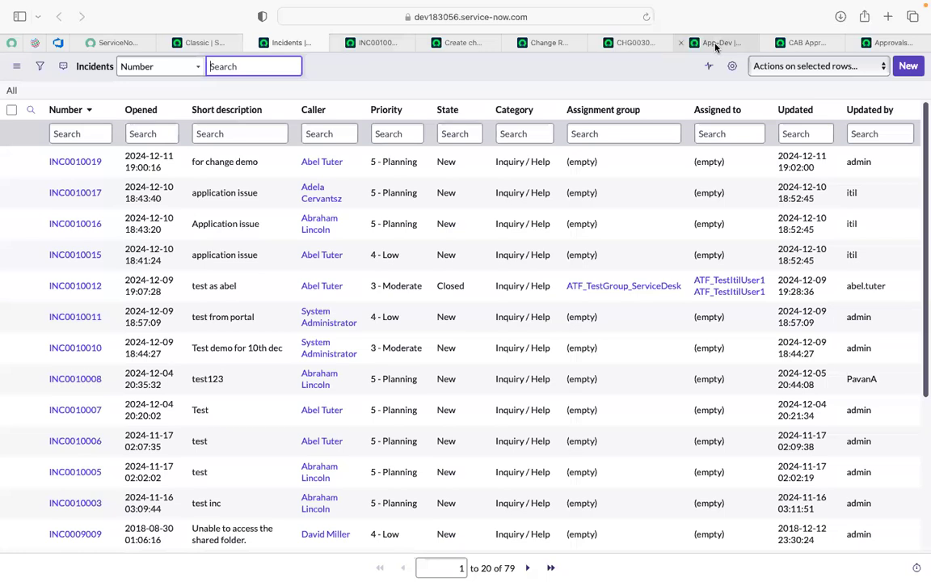
{"action": "left_click", "coordinate": [715, 44]}
{"action": "left_click", "coordinate": [634, 46]}
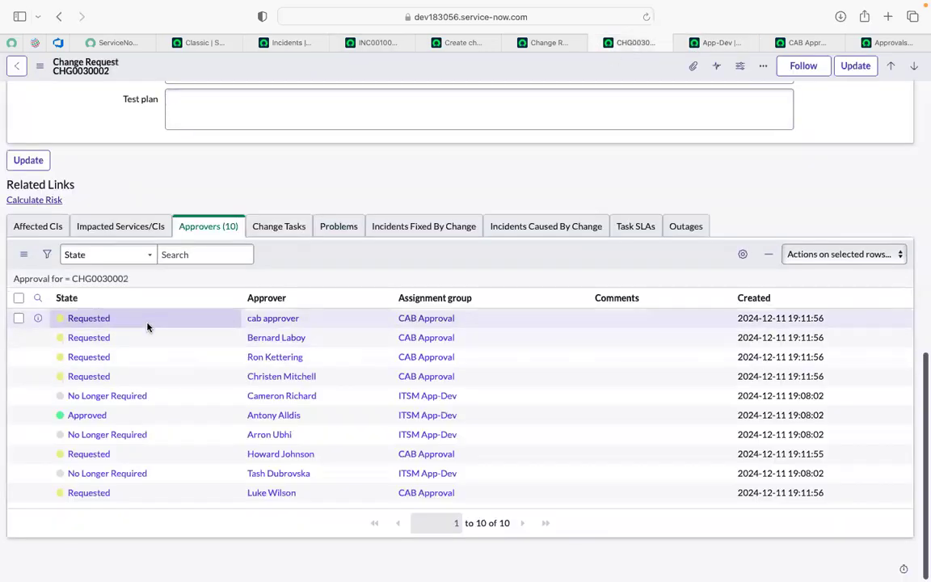
Step: Try to edit the approval state of several CAB Approval members' entries as the impersonated assignee
{"action": "left_click", "coordinate": [147, 326]}
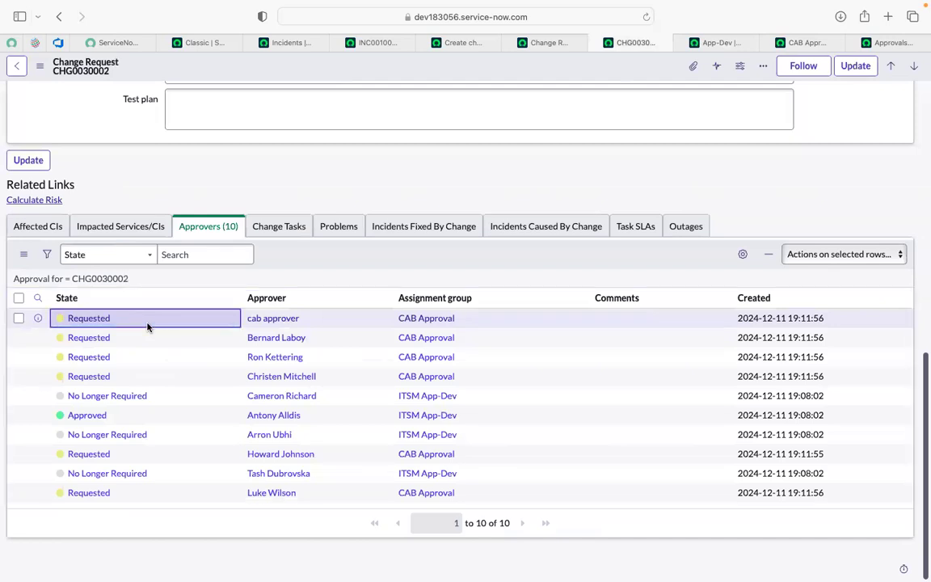
{"action": "left_click", "coordinate": [149, 325]}
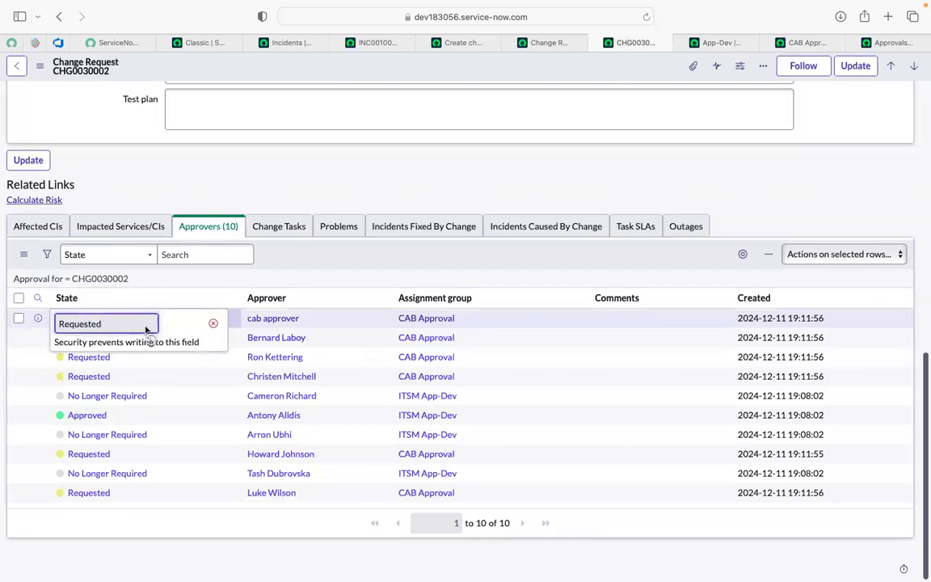
{"action": "left_click", "coordinate": [169, 368]}
{"action": "left_click", "coordinate": [170, 367]}
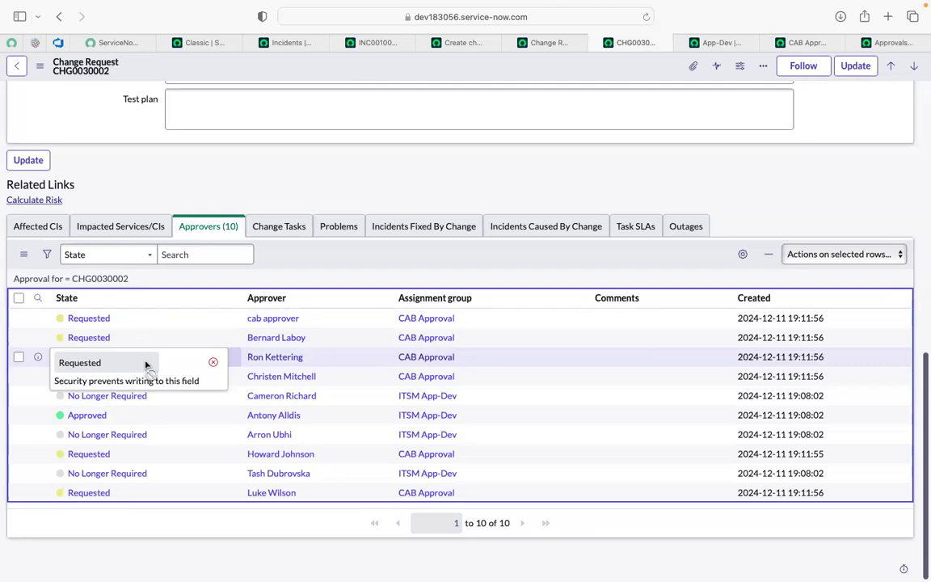
{"action": "left_click", "coordinate": [212, 365]}
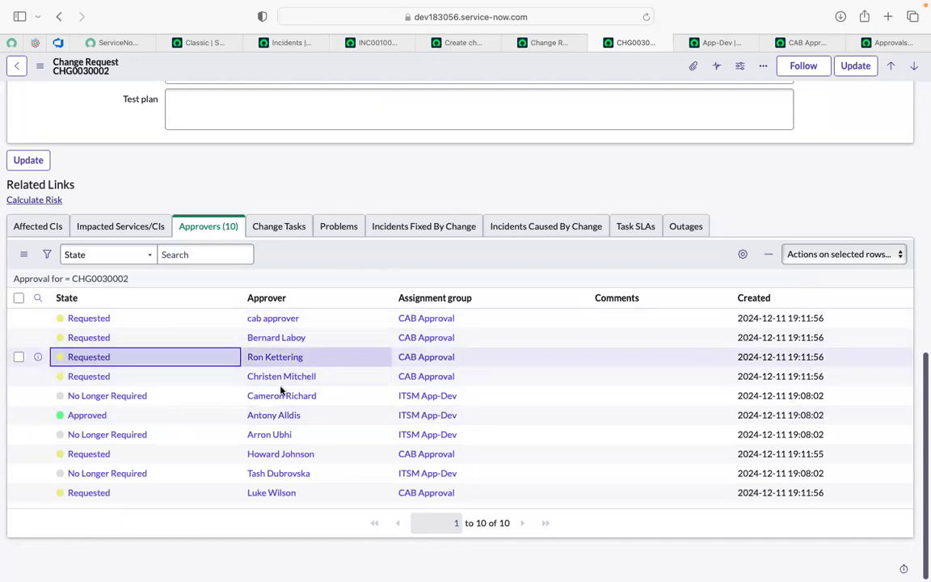
{"action": "double_click", "coordinate": [146, 385]}
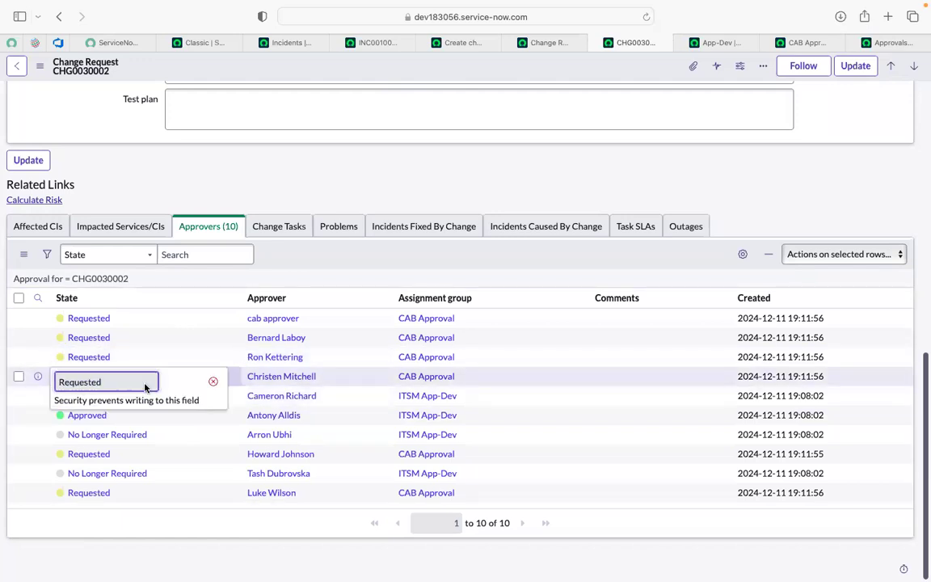
{"action": "double_click", "coordinate": [191, 357]}
{"action": "left_click", "coordinate": [209, 364]}
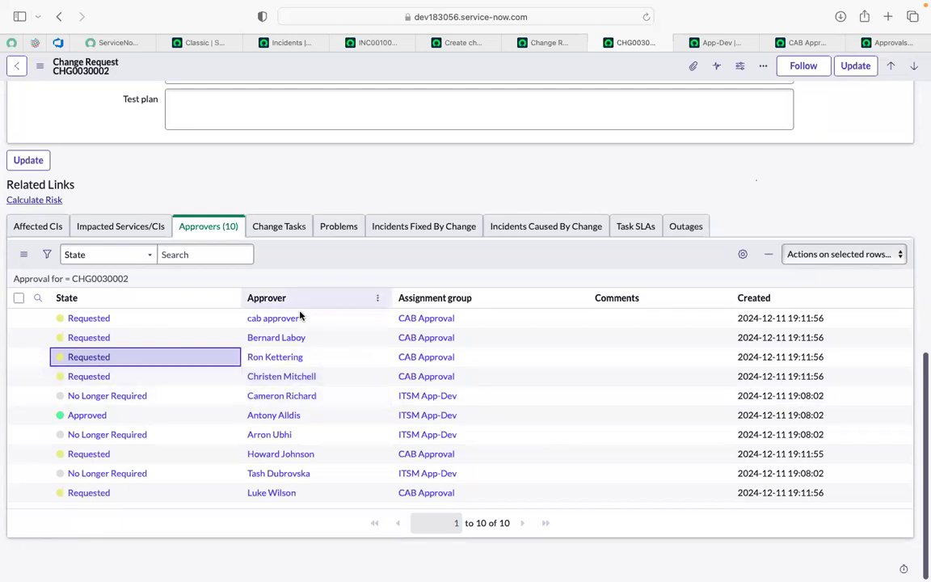
Step: Copy the cab approver name from the approvers list and impersonate that user
{"action": "left_click_drag", "start_coordinate": [304, 322], "coordinate": [249, 318]}
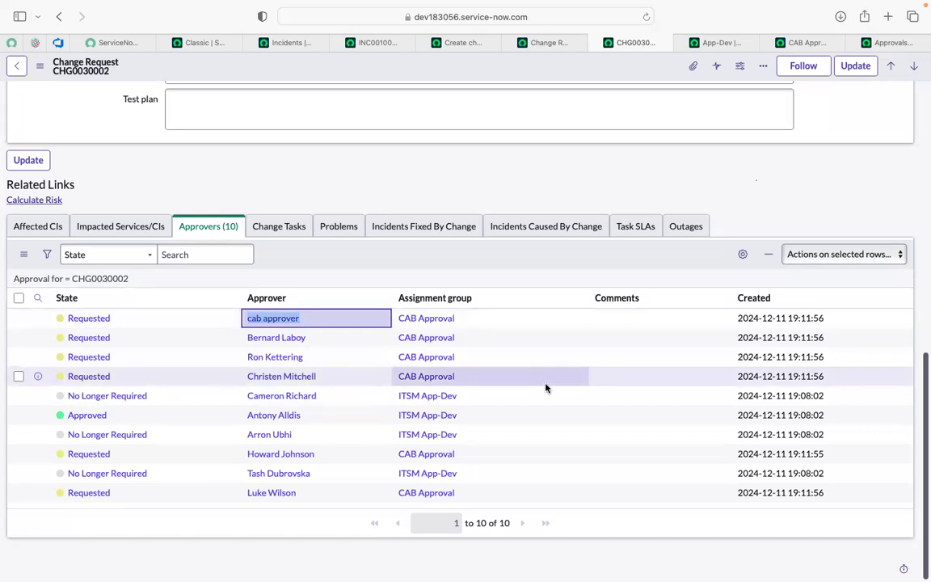
{"action": "left_click", "coordinate": [147, 321]}
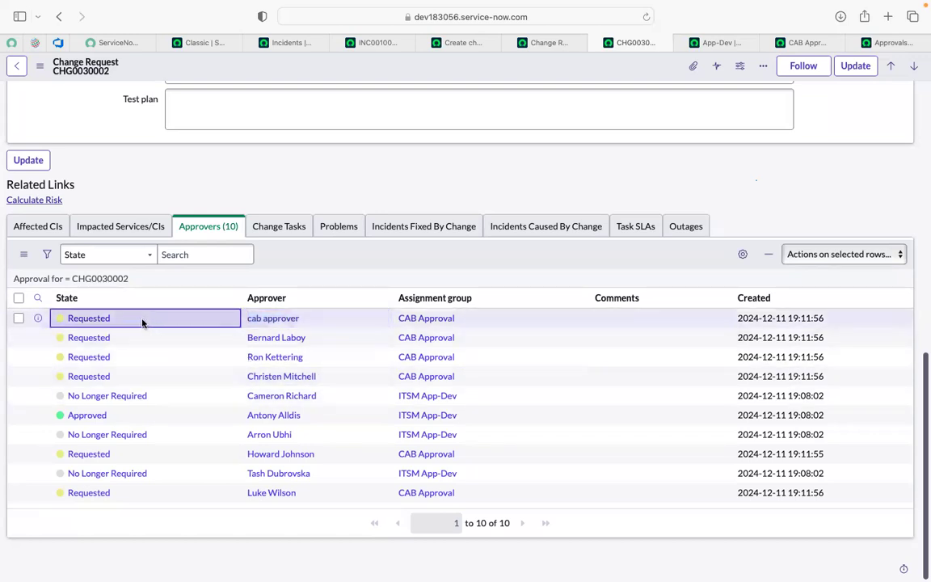
{"action": "left_click", "coordinate": [194, 46]}
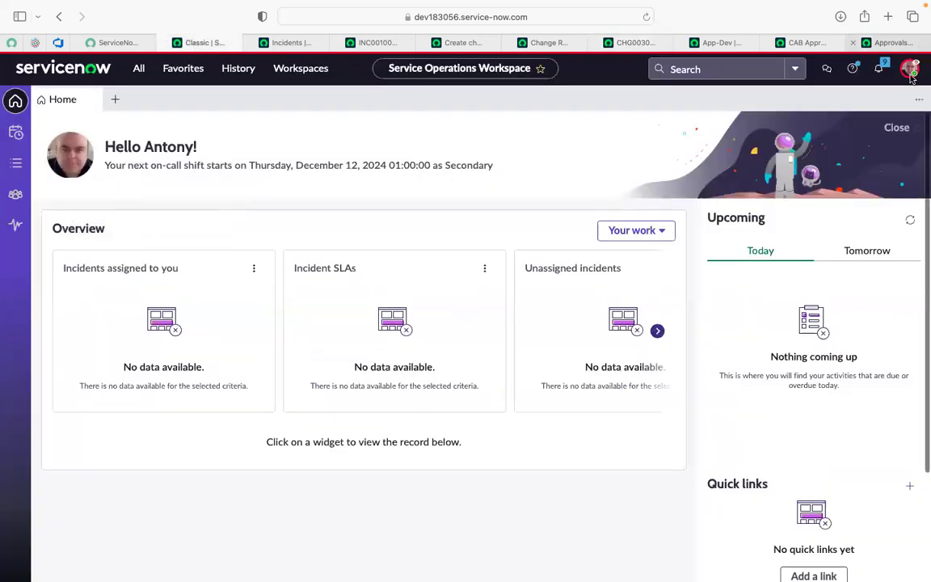
{"action": "left_click", "coordinate": [910, 71]}
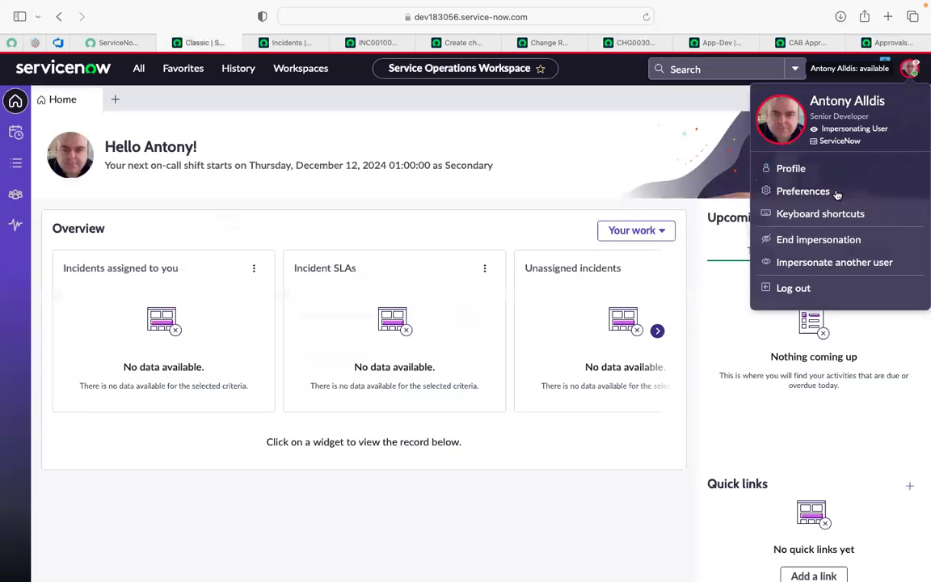
{"action": "left_click", "coordinate": [818, 267]}
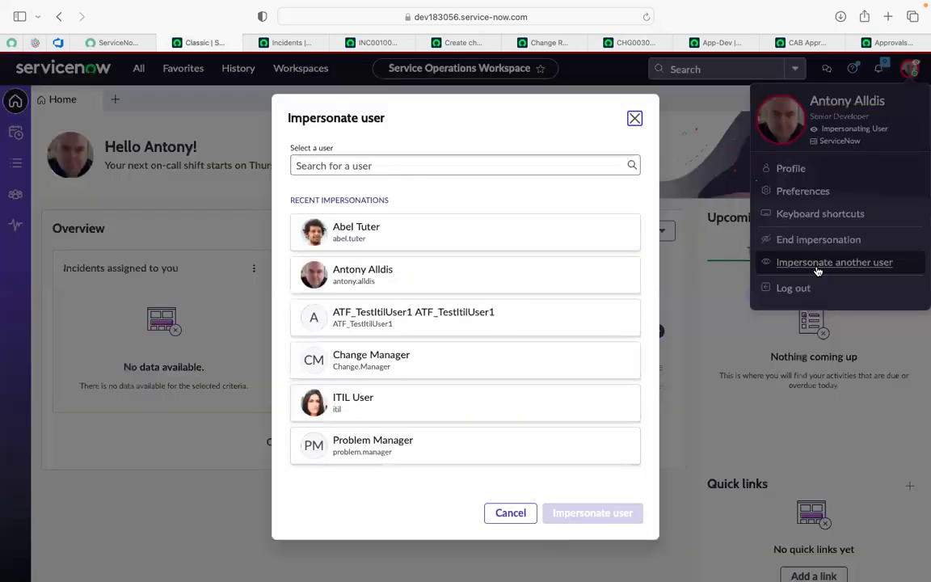
{"action": "left_click", "coordinate": [434, 165]}
{"action": "type", "text": "cab approver"}
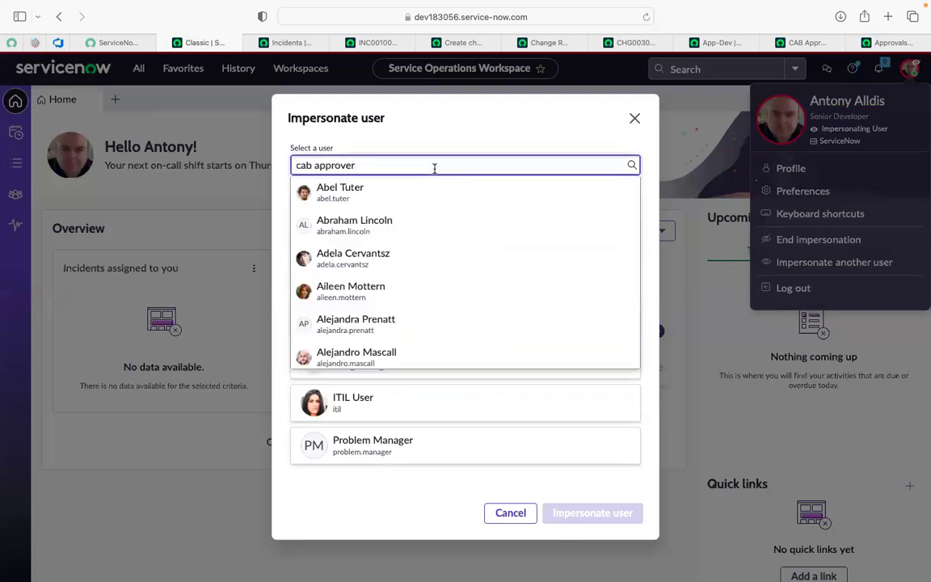
{"action": "left_click", "coordinate": [392, 194]}
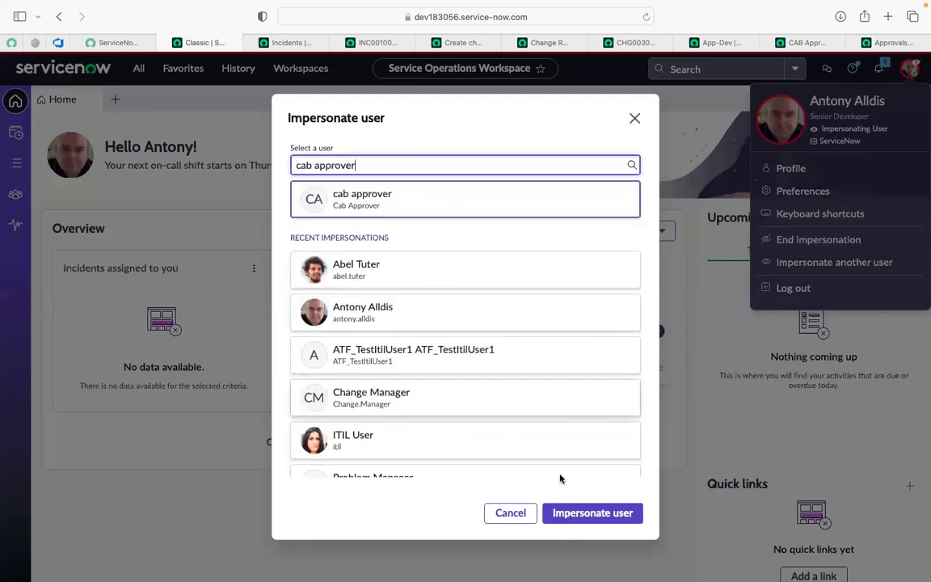
{"action": "left_click", "coordinate": [580, 513]}
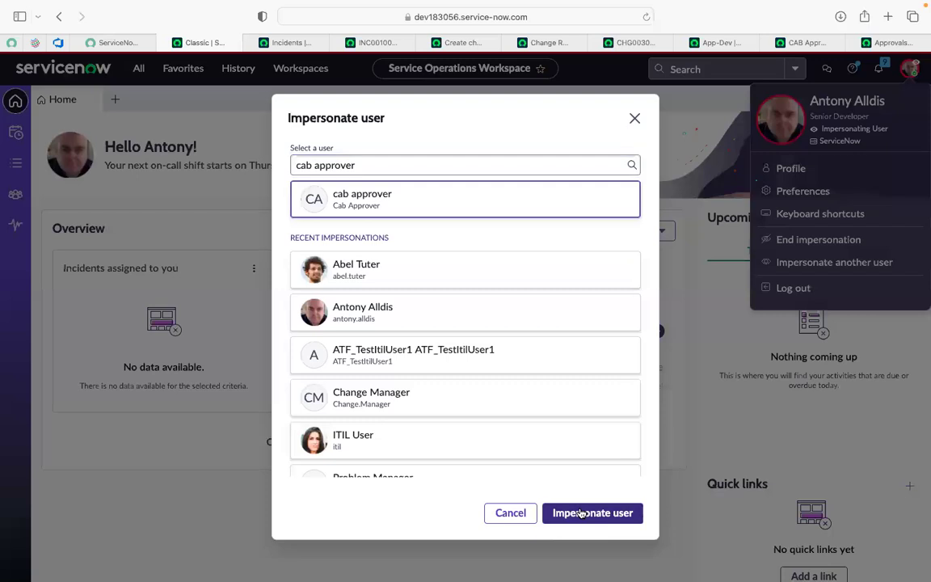
Step: Reload change request CHG0030002 as the impersonated cab approver and check that approver's own approval state for editing, leaving it unchanged
{"action": "left_click", "coordinate": [622, 42]}
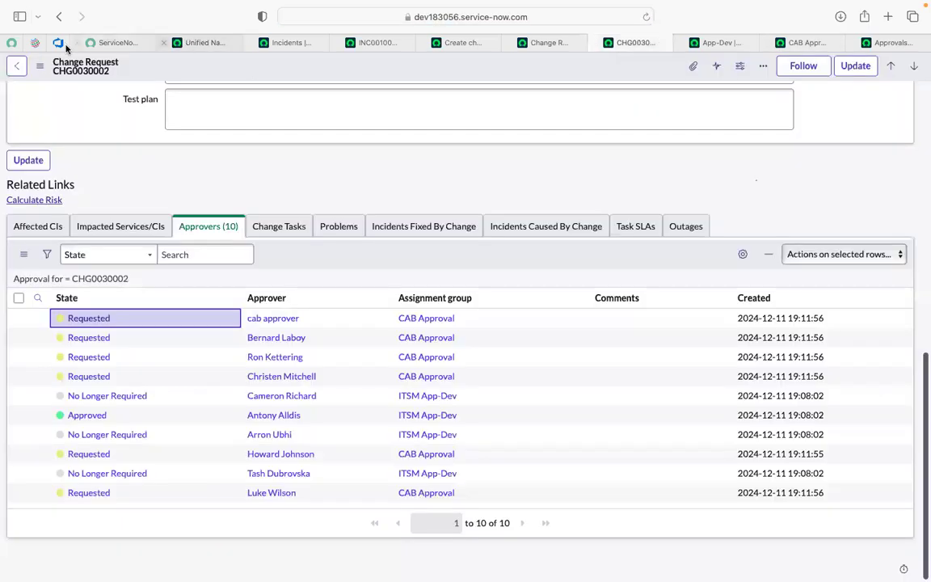
{"action": "left_click", "coordinate": [646, 18]}
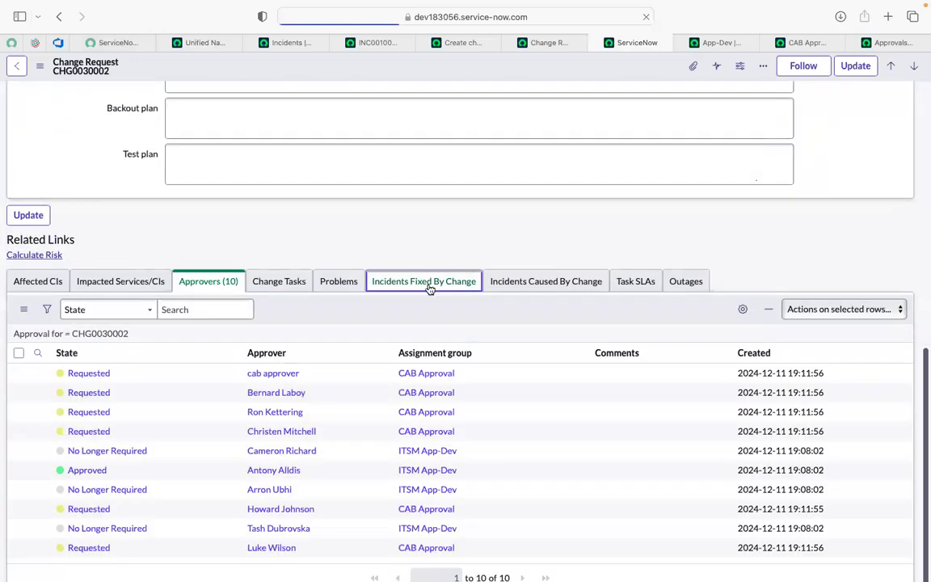
{"action": "left_click", "coordinate": [133, 378]}
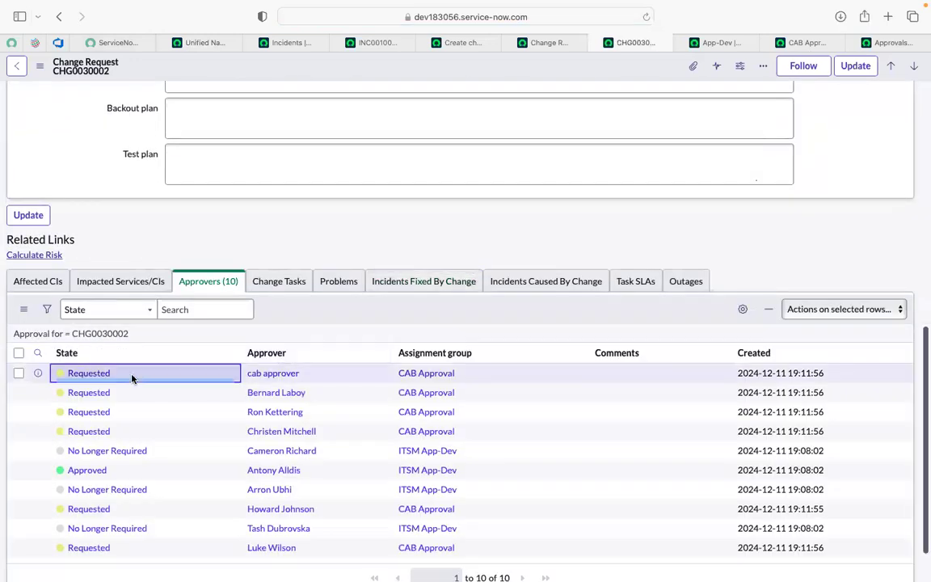
{"action": "double_click", "coordinate": [132, 378]}
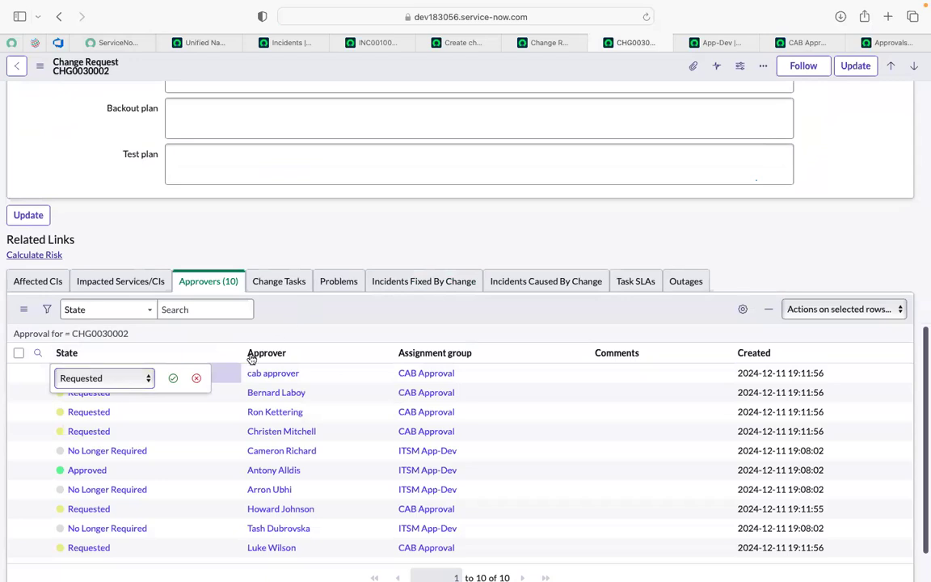
{"action": "left_click", "coordinate": [197, 379]}
Step: Try to edit the approval state of other CAB Approval members' entries, comparing with the cab approver's own entry
{"action": "left_click", "coordinate": [143, 392]}
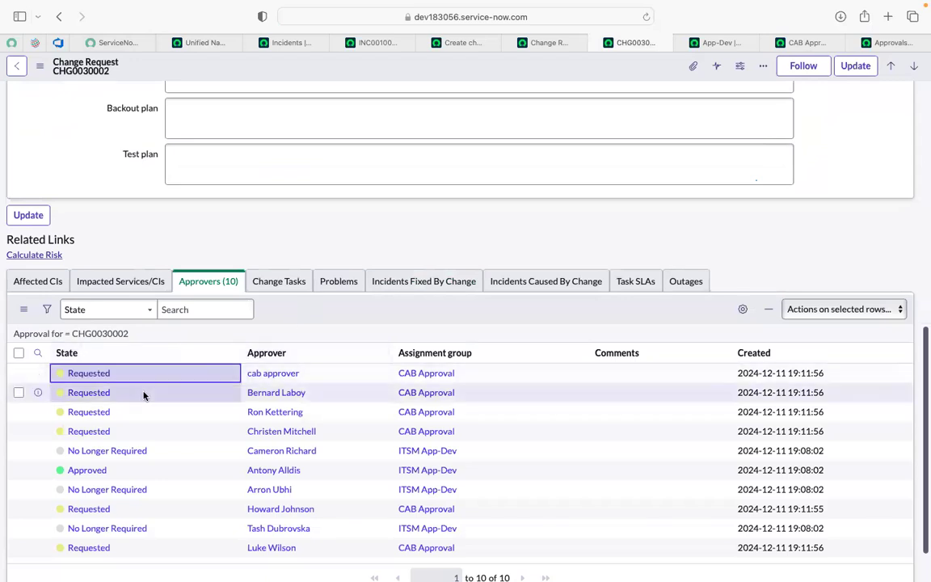
{"action": "double_click", "coordinate": [144, 394]}
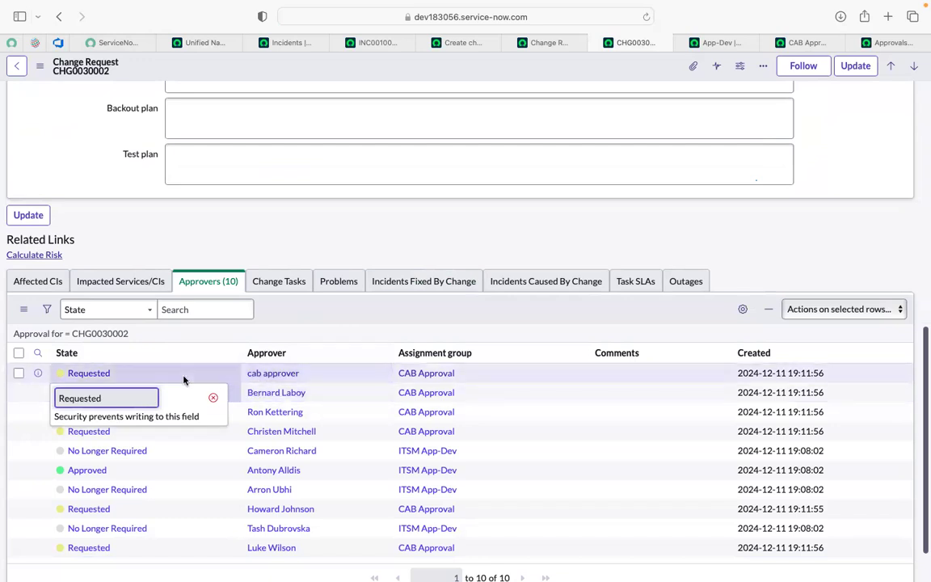
{"action": "double_click", "coordinate": [127, 374]}
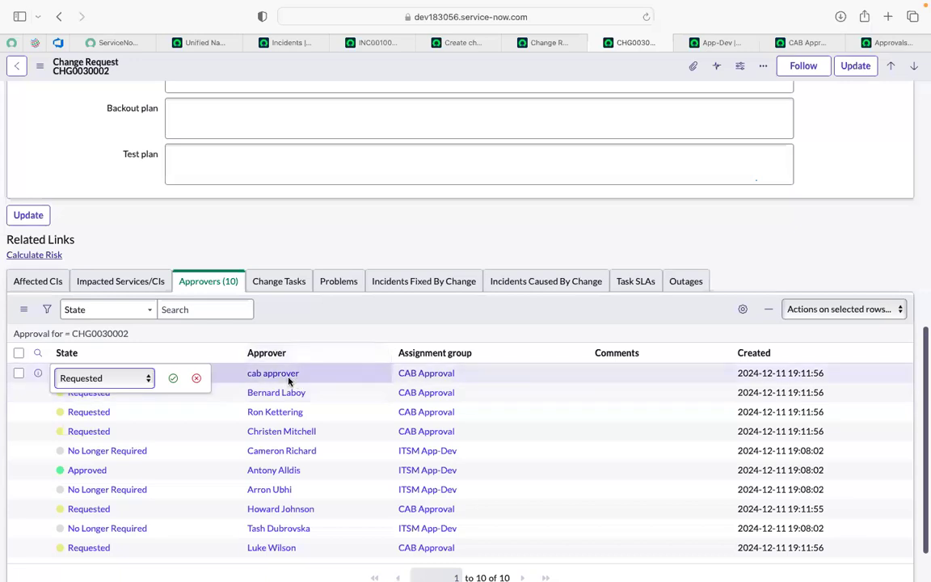
{"action": "double_click", "coordinate": [183, 401]}
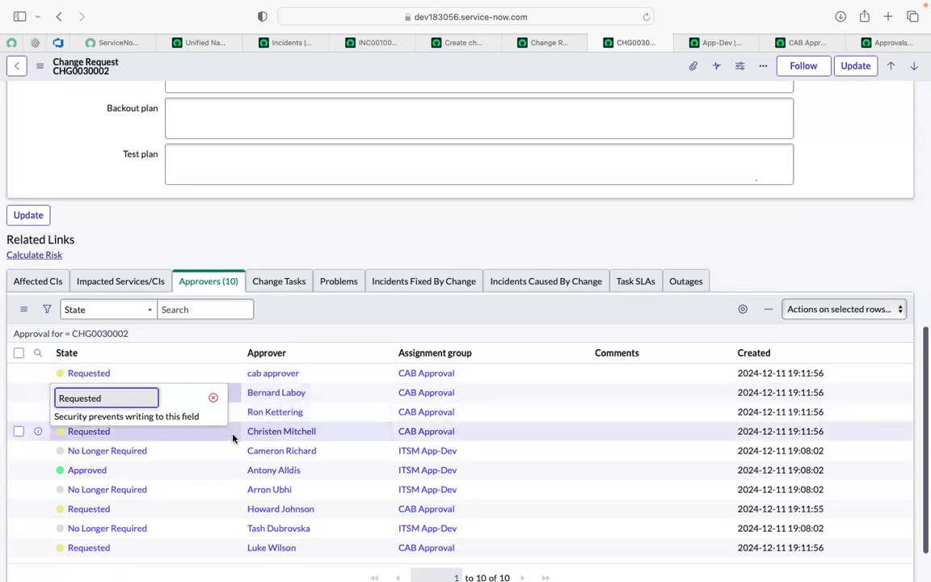
{"action": "left_click", "coordinate": [151, 437]}
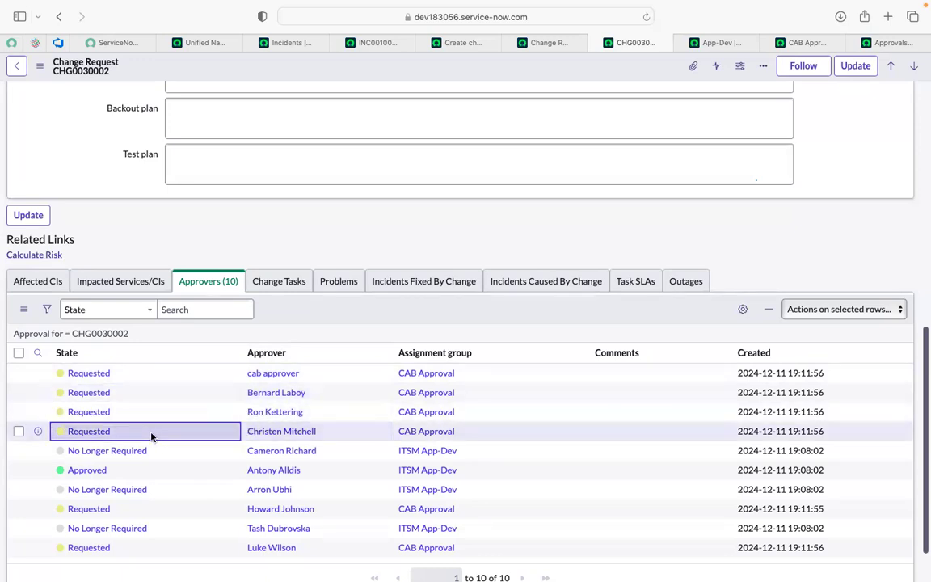
{"action": "left_click", "coordinate": [152, 436]}
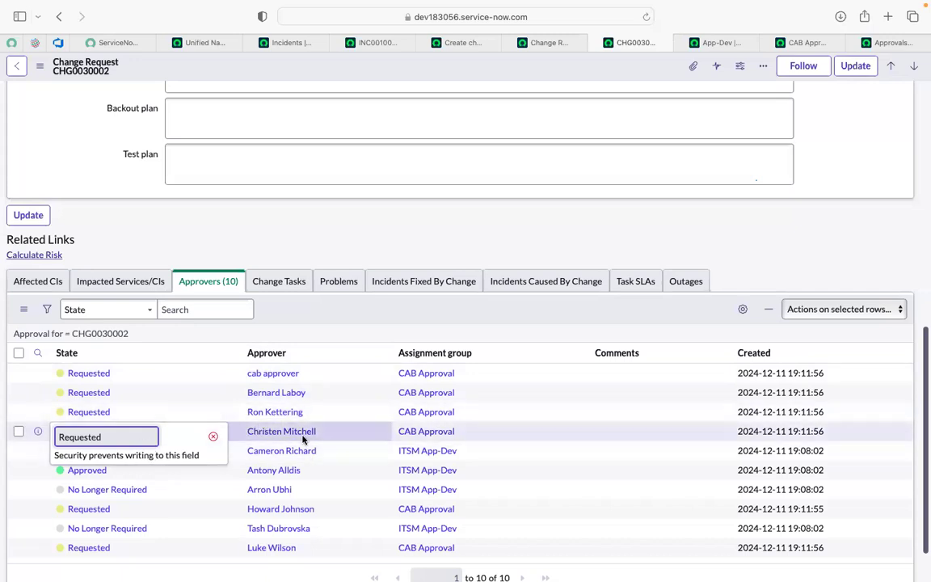
Step: Set the cab approver's approval state to Approved in the change request's approvers list
{"action": "left_click", "coordinate": [136, 379]}
{"action": "double_click", "coordinate": [136, 379]}
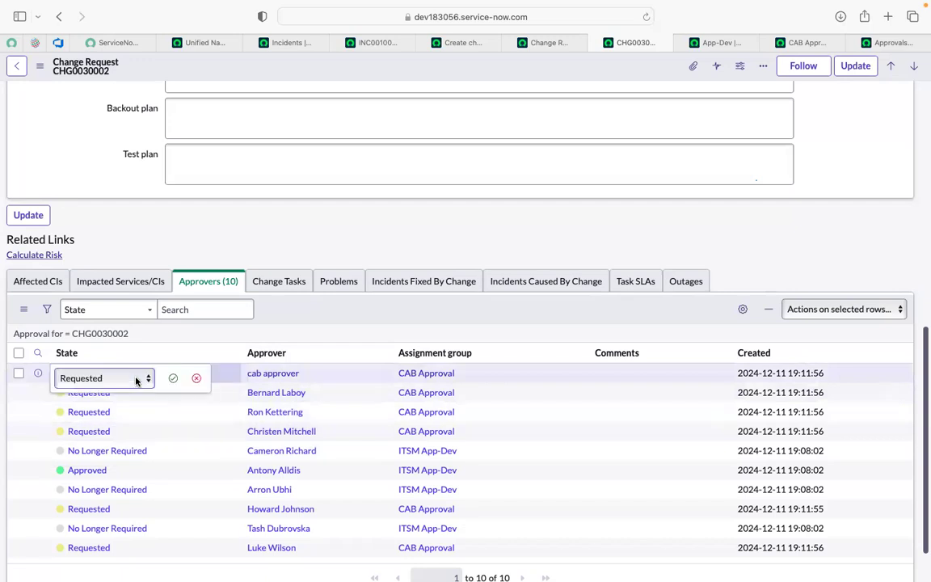
{"action": "left_click", "coordinate": [136, 378]}
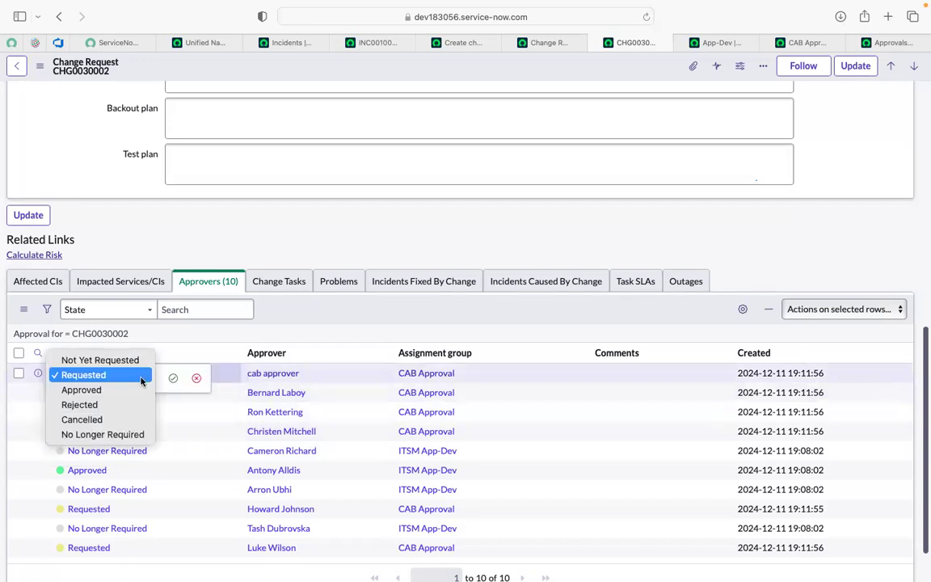
{"action": "left_click", "coordinate": [111, 391]}
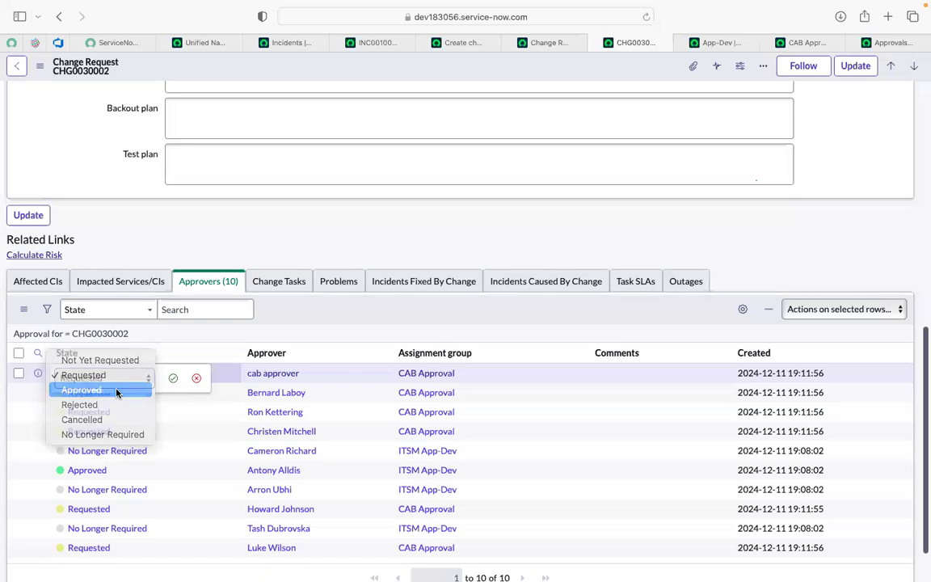
{"action": "left_click", "coordinate": [173, 378]}
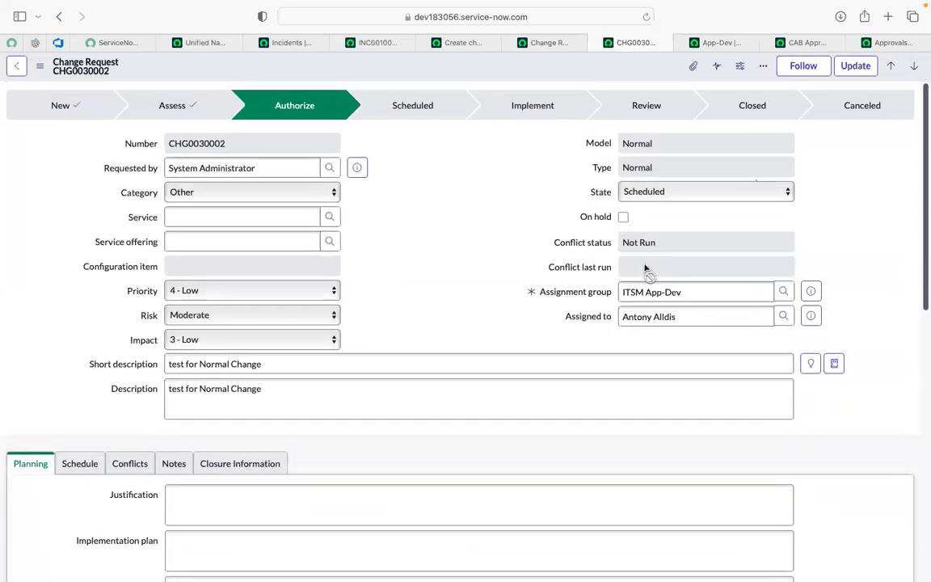
Step: Check who modified the State field of the change request, leaving the assignee as it is
{"action": "left_click", "coordinate": [679, 316]}
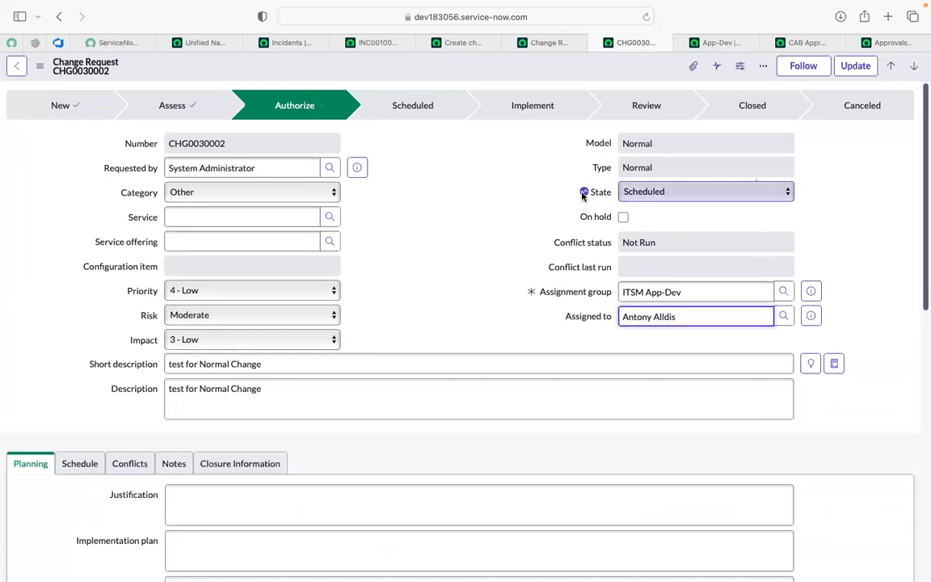
{"action": "mouse_move", "coordinate": [584, 196]}
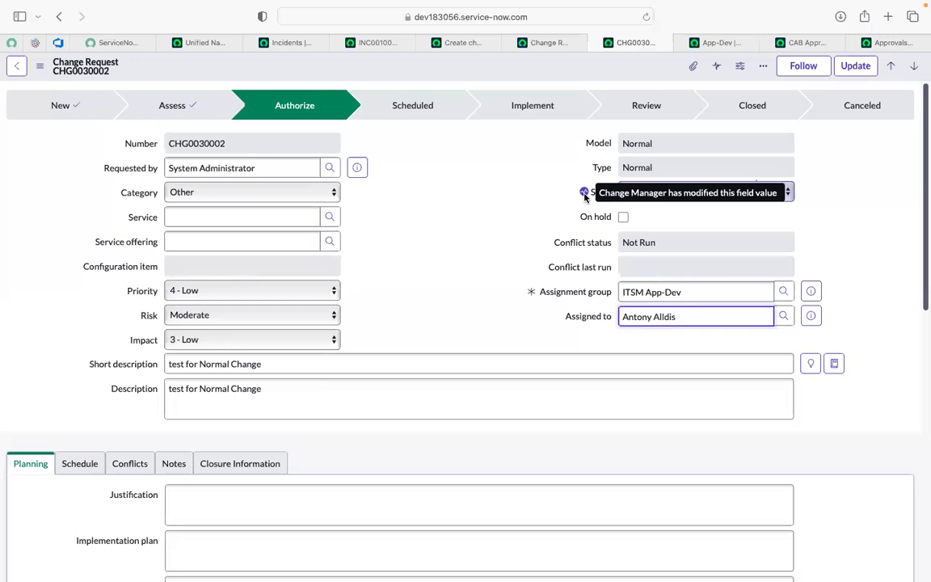
{"action": "key", "text": "super+a"}
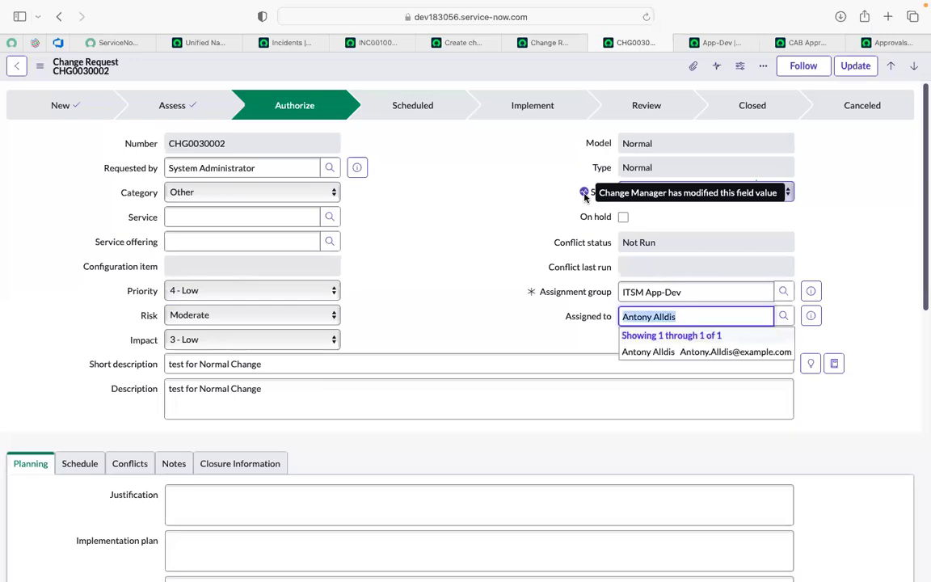
{"action": "left_click", "coordinate": [519, 201]}
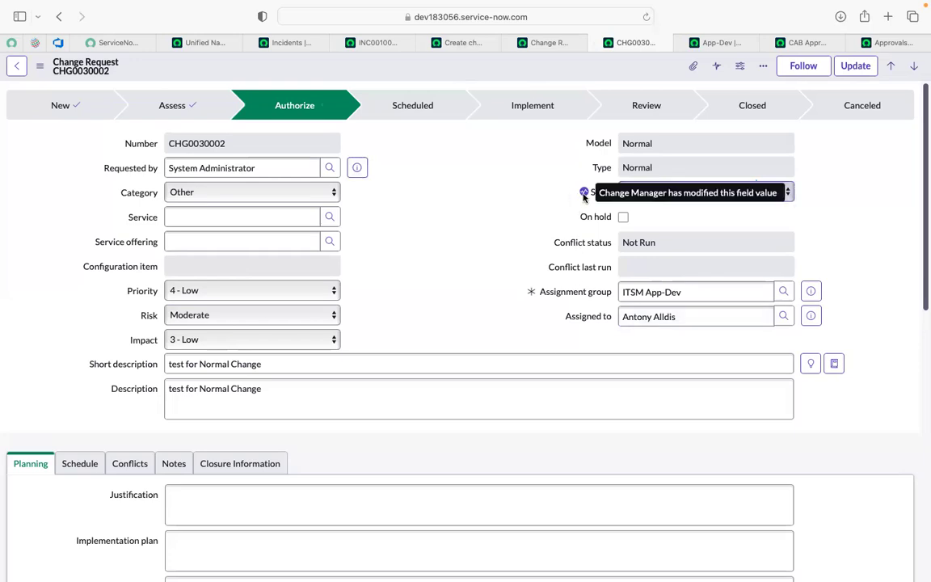
Step: Reload the change request and review its lifecycle stage and the approval state of each approver
{"action": "left_click", "coordinate": [644, 17]}
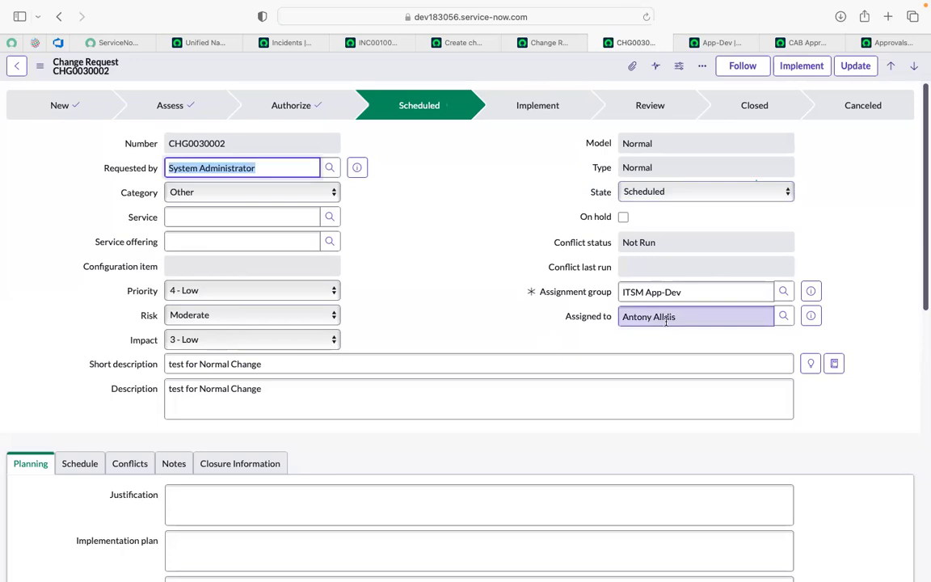
{"action": "scroll", "coordinate": [474, 274], "scroll_direction": "down", "scroll_amount": 5}
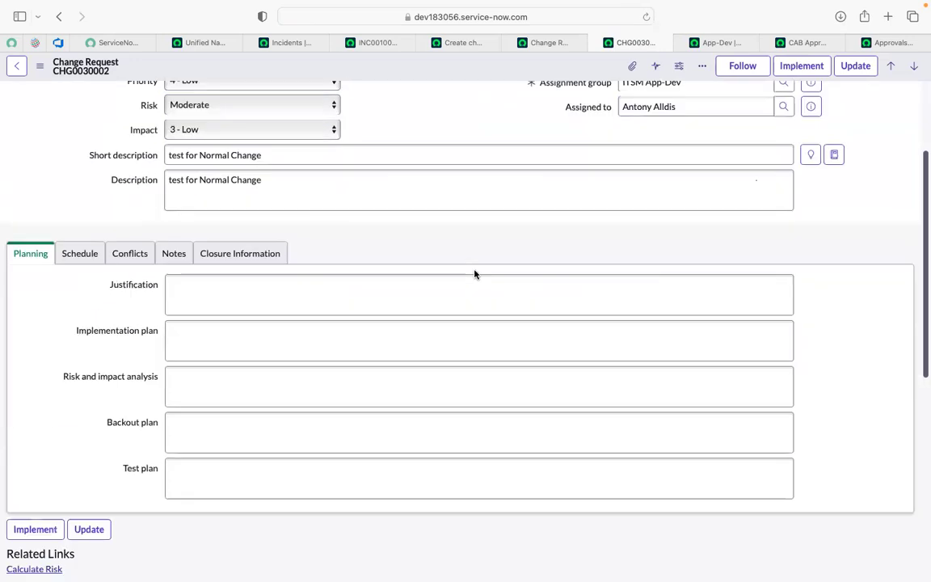
{"action": "scroll", "coordinate": [474, 275], "scroll_direction": "down", "scroll_amount": 8}
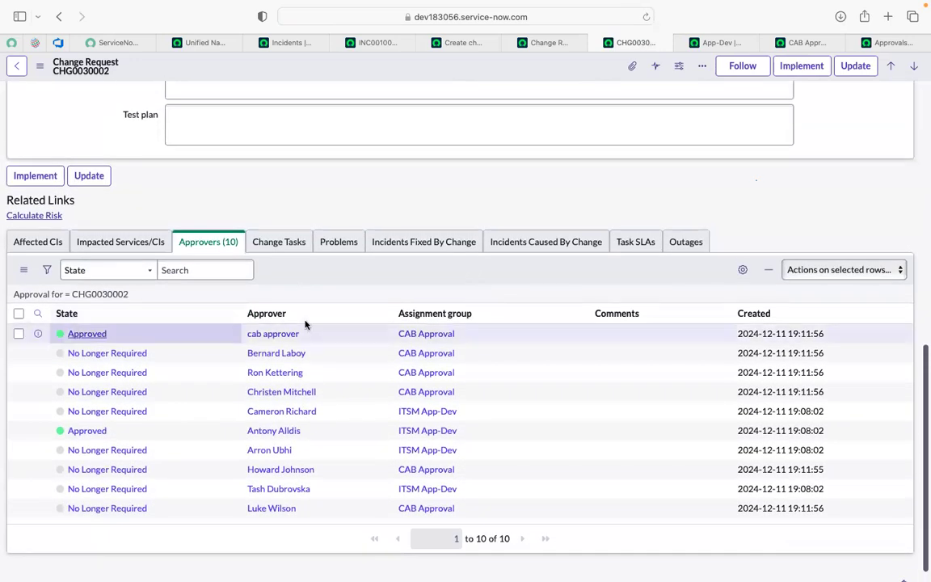
{"action": "scroll", "coordinate": [347, 412], "scroll_direction": "up", "scroll_amount": 2}
{"action": "scroll", "coordinate": [347, 410], "scroll_direction": "up", "scroll_amount": 3}
{"action": "scroll", "coordinate": [348, 410], "scroll_direction": "down", "scroll_amount": 5}
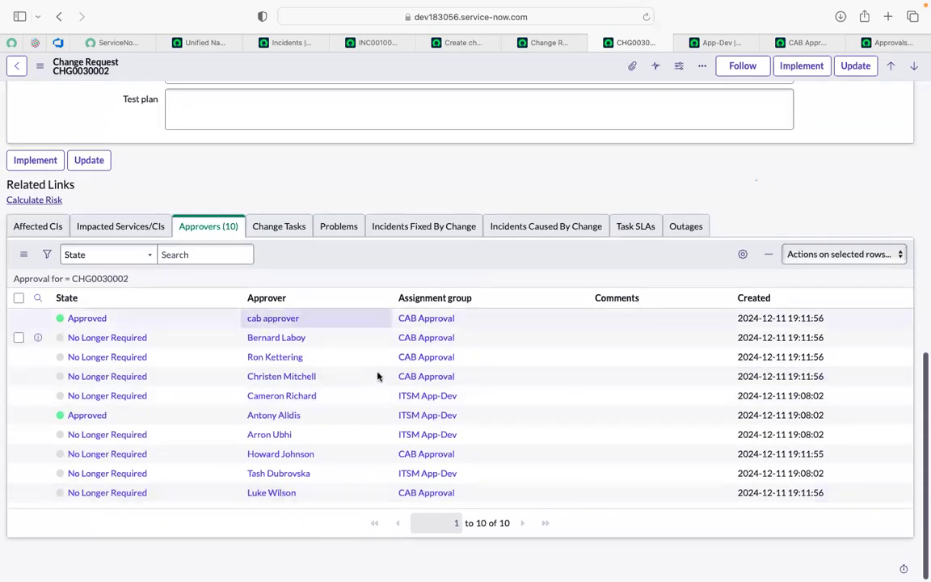
{"action": "scroll", "coordinate": [360, 174], "scroll_direction": "up", "scroll_amount": 14}
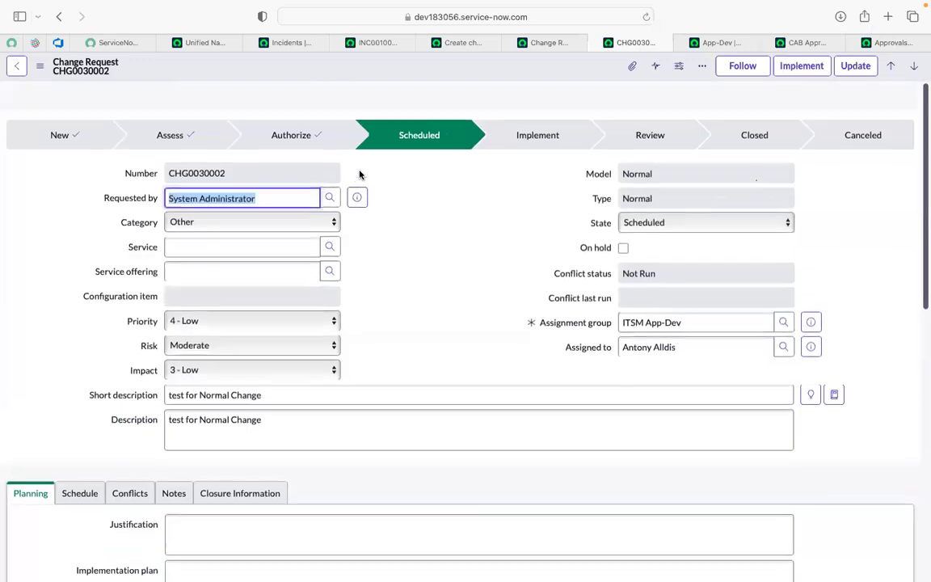
{"action": "scroll", "coordinate": [360, 173], "scroll_direction": "down", "scroll_amount": 1}
{"action": "left_click", "coordinate": [453, 274]}
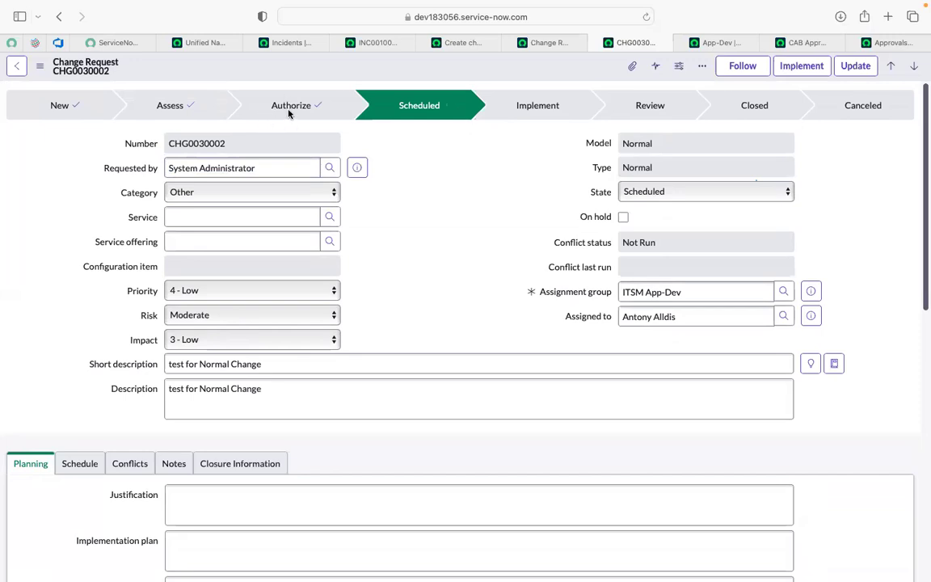
{"action": "scroll", "coordinate": [423, 274], "scroll_direction": "down", "scroll_amount": 1}
{"action": "scroll", "coordinate": [423, 274], "scroll_direction": "up", "scroll_amount": 1}
{"action": "scroll", "coordinate": [423, 274], "scroll_direction": "down", "scroll_amount": 1}
{"action": "scroll", "coordinate": [421, 275], "scroll_direction": "down", "scroll_amount": 8}
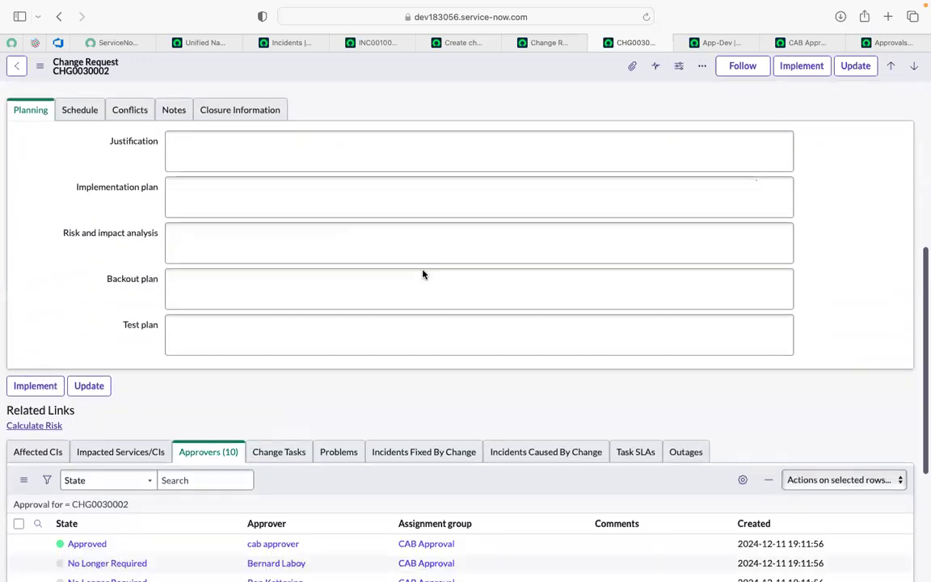
{"action": "scroll", "coordinate": [421, 275], "scroll_direction": "up", "scroll_amount": 10}
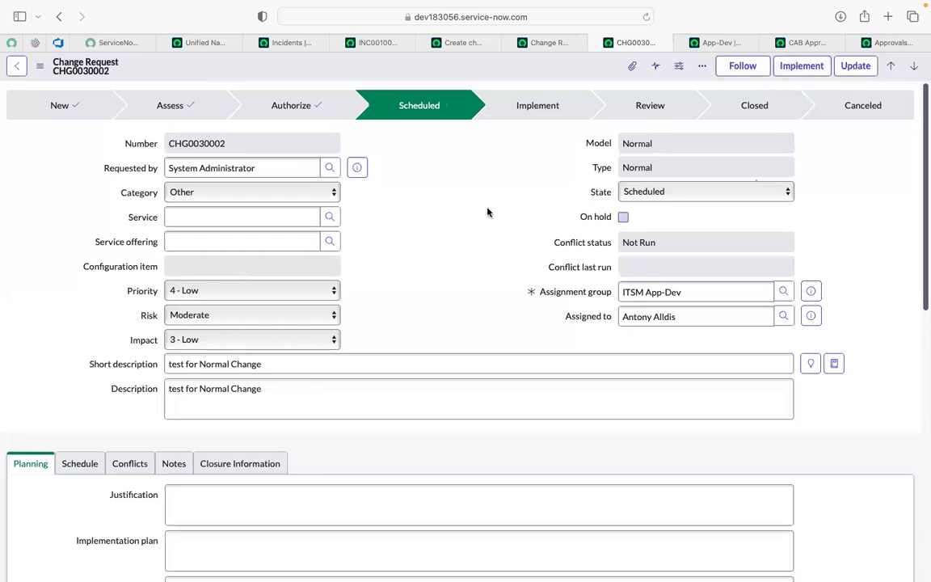
{"action": "scroll", "coordinate": [488, 212], "scroll_direction": "down", "scroll_amount": 15}
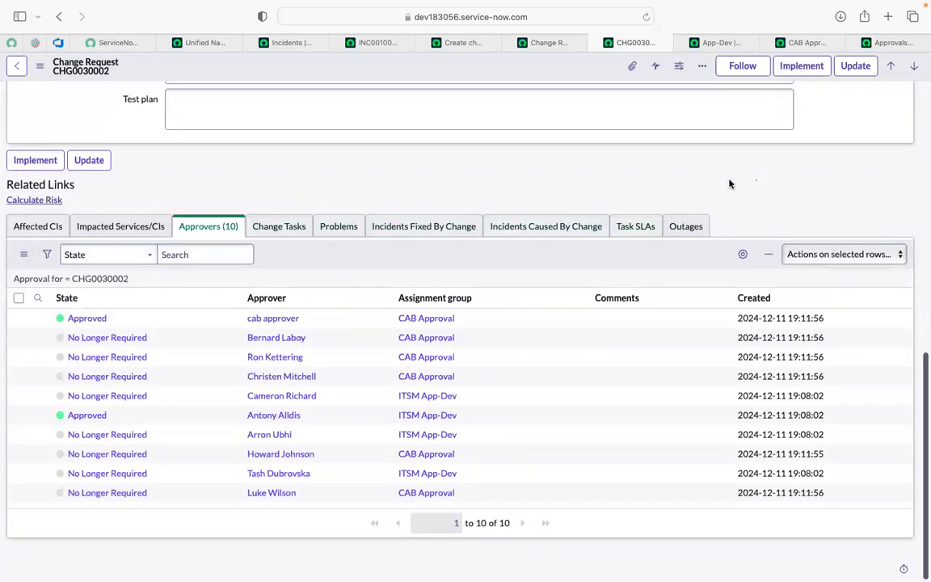
{"action": "scroll", "coordinate": [615, 188], "scroll_direction": "up", "scroll_amount": 10}
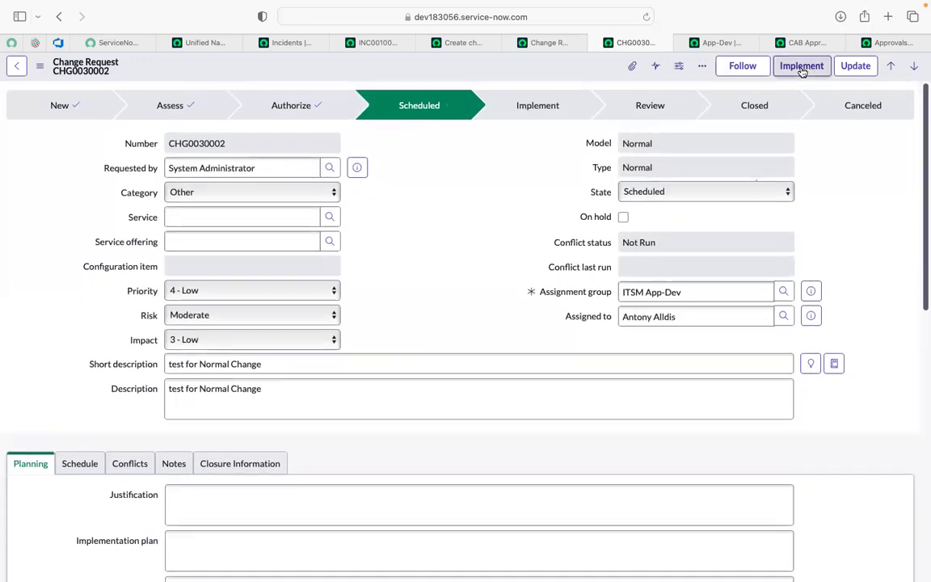
Step: Move the change request to the Implement stage and display its related change tasks
{"action": "left_click", "coordinate": [801, 68]}
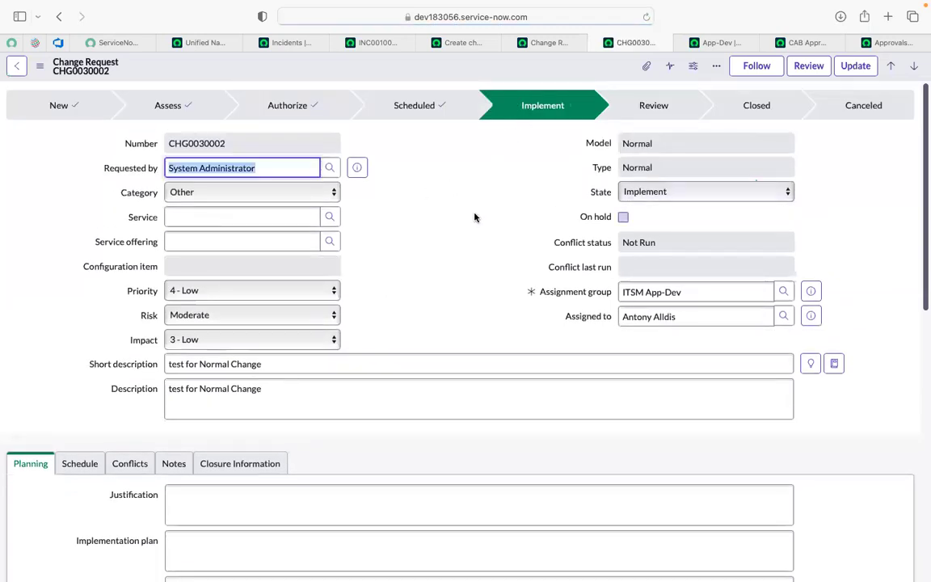
{"action": "scroll", "coordinate": [475, 196], "scroll_direction": "down", "scroll_amount": 3}
{"action": "scroll", "coordinate": [475, 196], "scroll_direction": "down", "scroll_amount": 10}
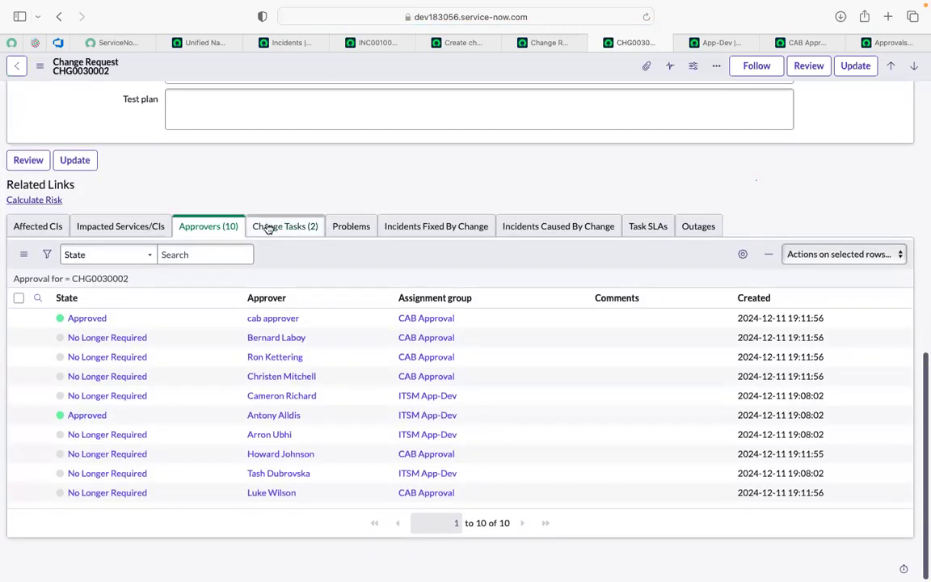
{"action": "left_click", "coordinate": [268, 229]}
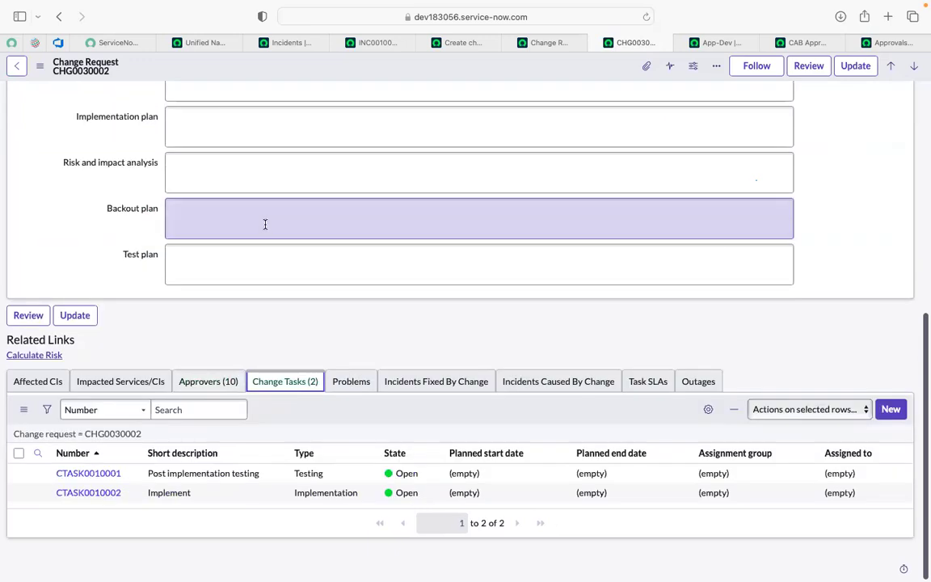
Step: Open the Post implementation testing and Implement change tasks in separate browser tabs and display the testing task
{"action": "left_click", "coordinate": [97, 475], "text": "super"}
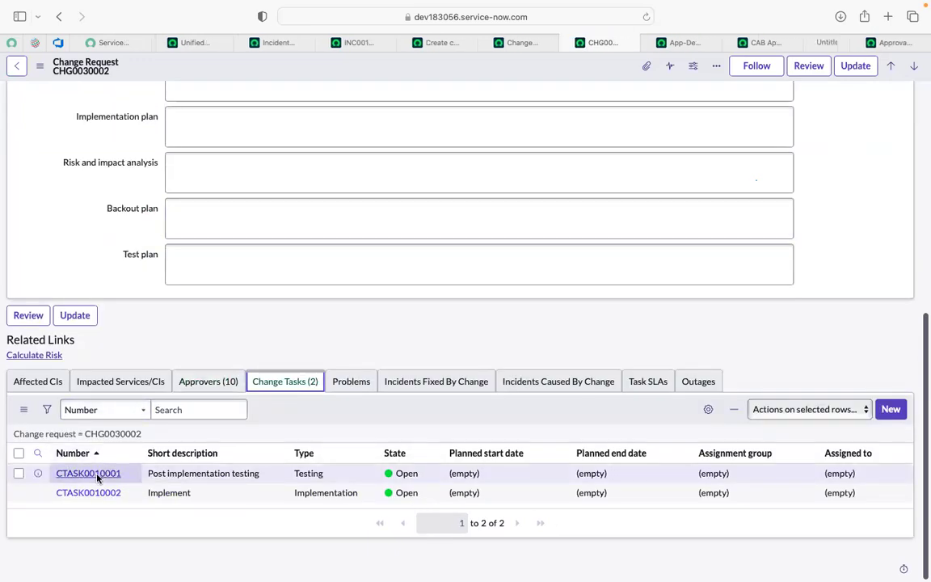
{"action": "left_click", "coordinate": [90, 498], "text": "super"}
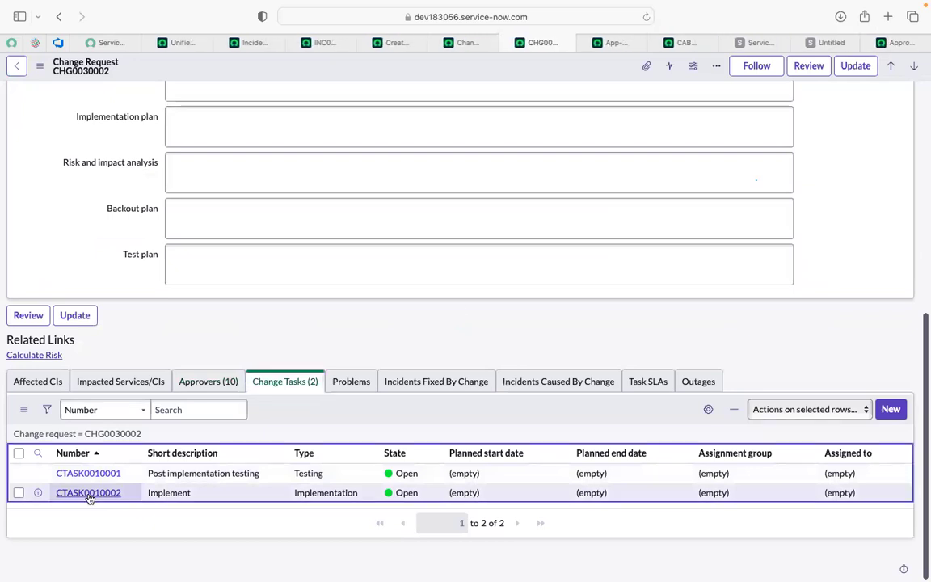
{"action": "left_click", "coordinate": [751, 42]}
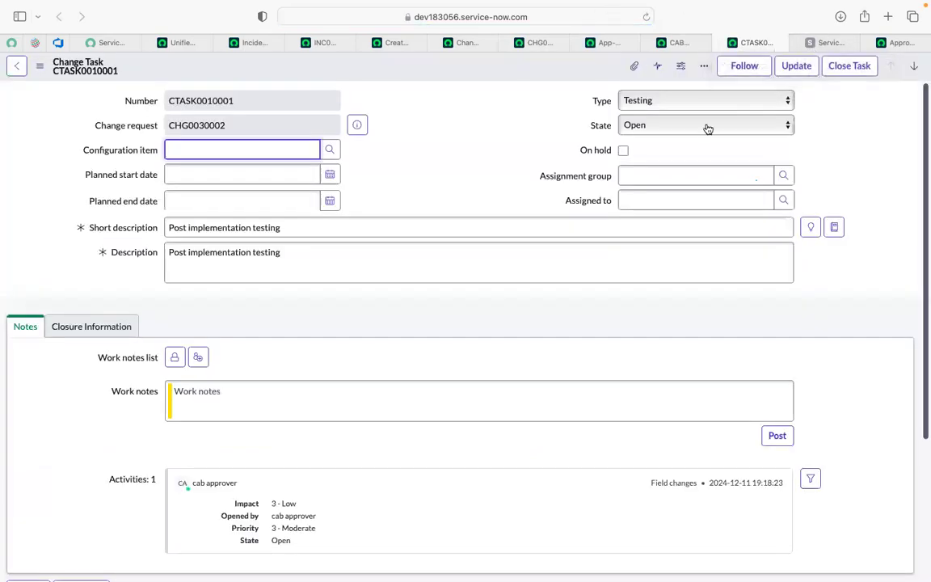
Step: Set the Post implementation testing task's state to Closed and try to close the task
{"action": "left_click", "coordinate": [662, 125]}
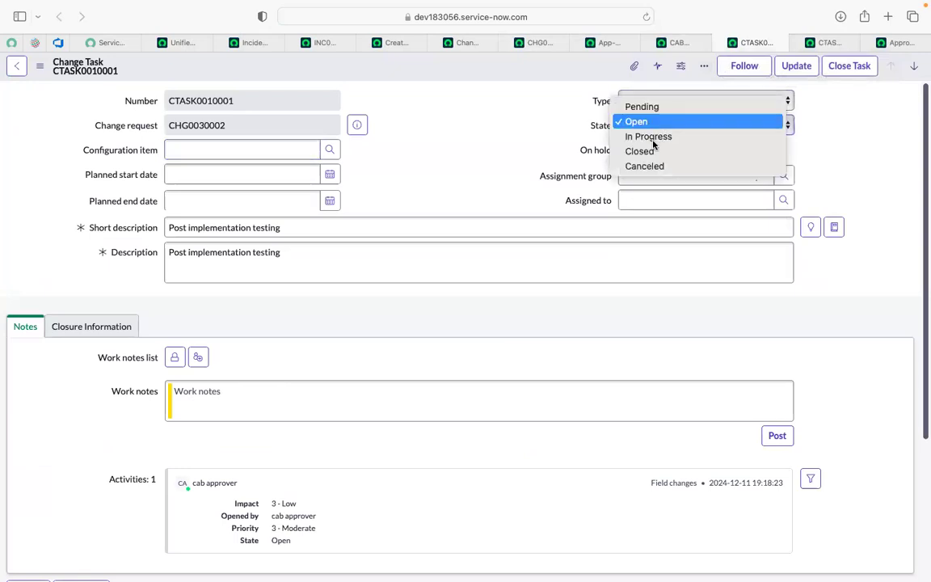
{"action": "left_click", "coordinate": [648, 152]}
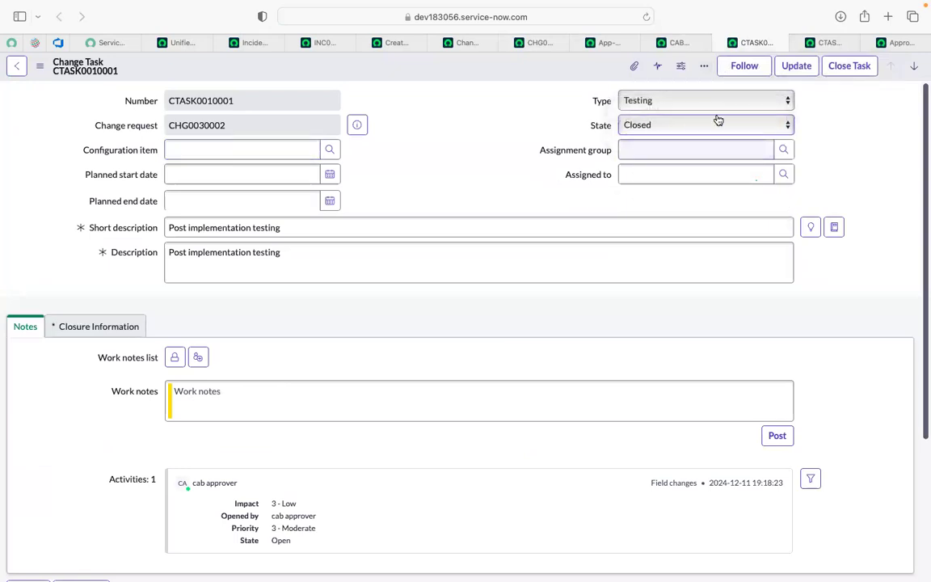
{"action": "left_click", "coordinate": [843, 69]}
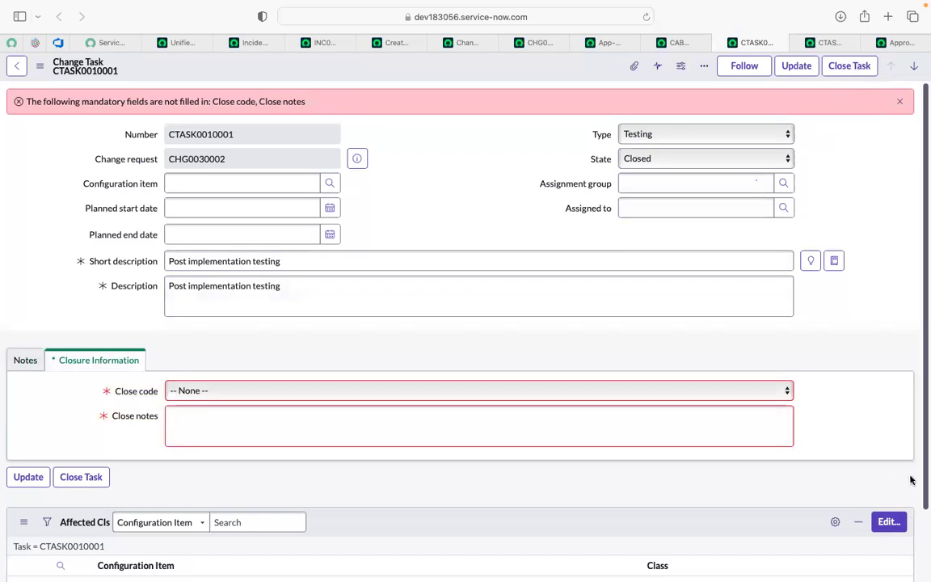
{"action": "key", "text": "ctrl+Left"}
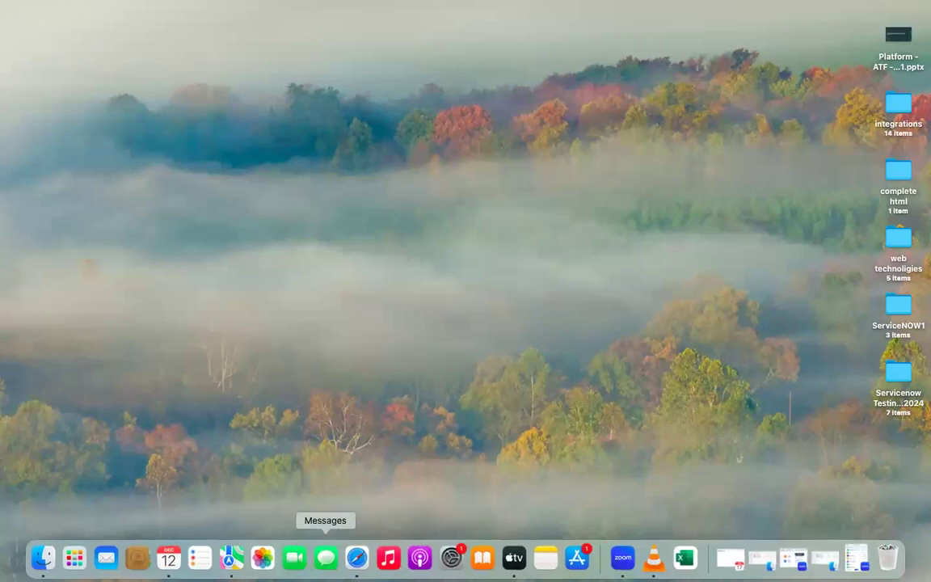
{"action": "left_click", "coordinate": [355, 558]}
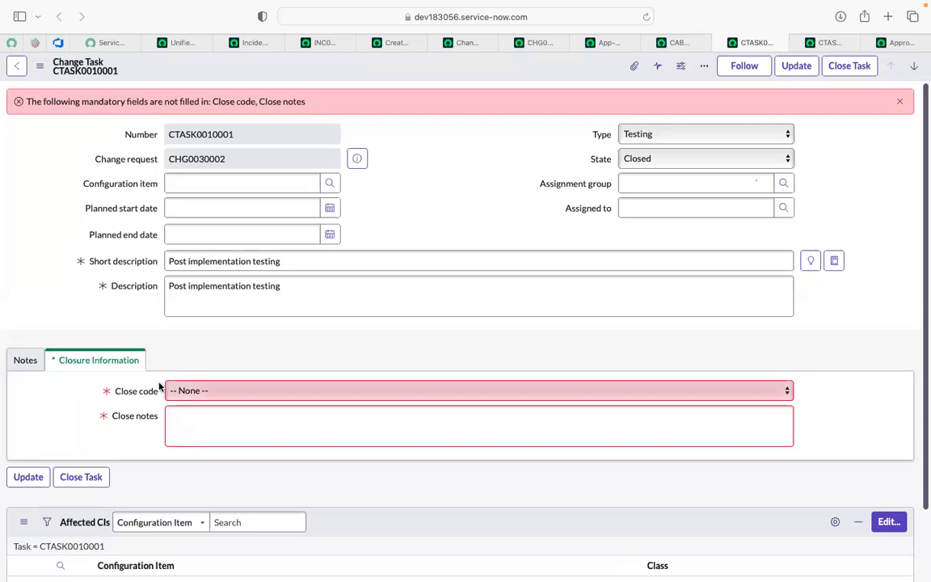
Step: Give the Post implementation testing task the close code Successful and the close notes "testing", and close the task
{"action": "left_click", "coordinate": [219, 392]}
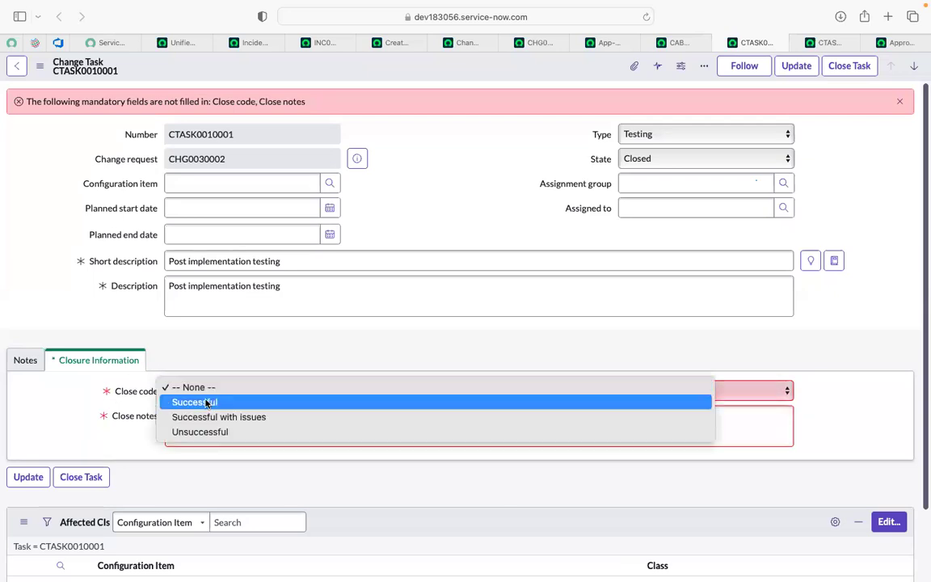
{"action": "left_click", "coordinate": [207, 403]}
{"action": "left_click", "coordinate": [205, 413]}
{"action": "type", "text": "testing"}
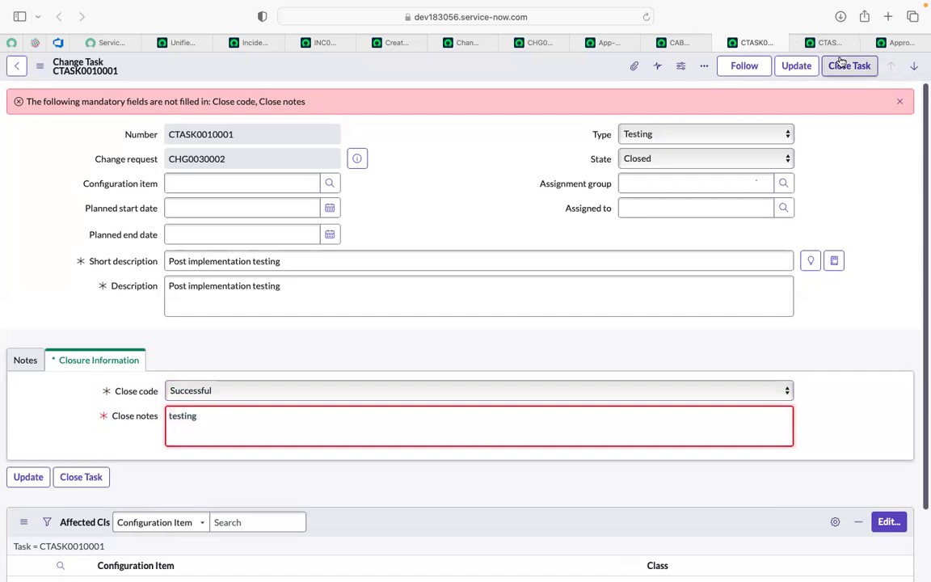
{"action": "left_click", "coordinate": [843, 64]}
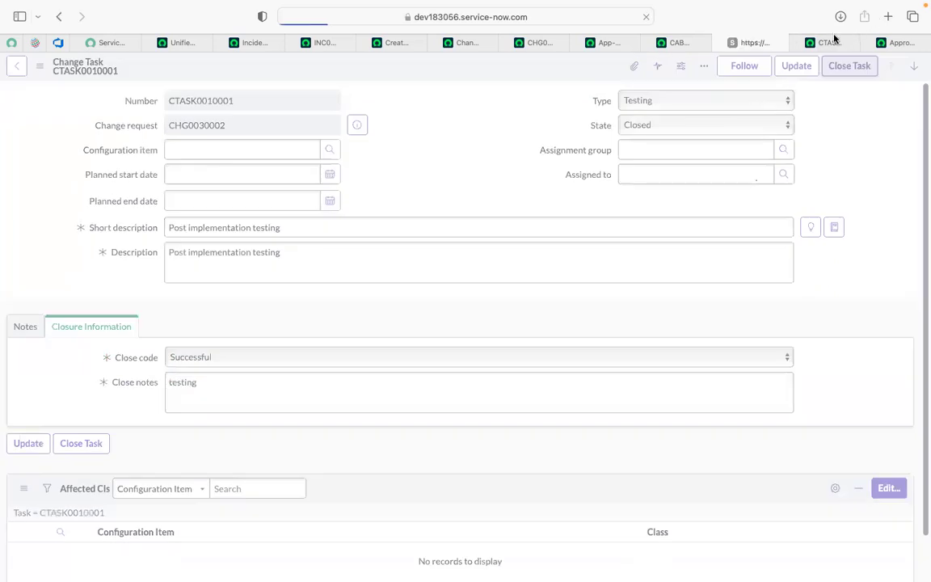
Step: Display the Implement change task and set its state to Closed
{"action": "left_click", "coordinate": [833, 42]}
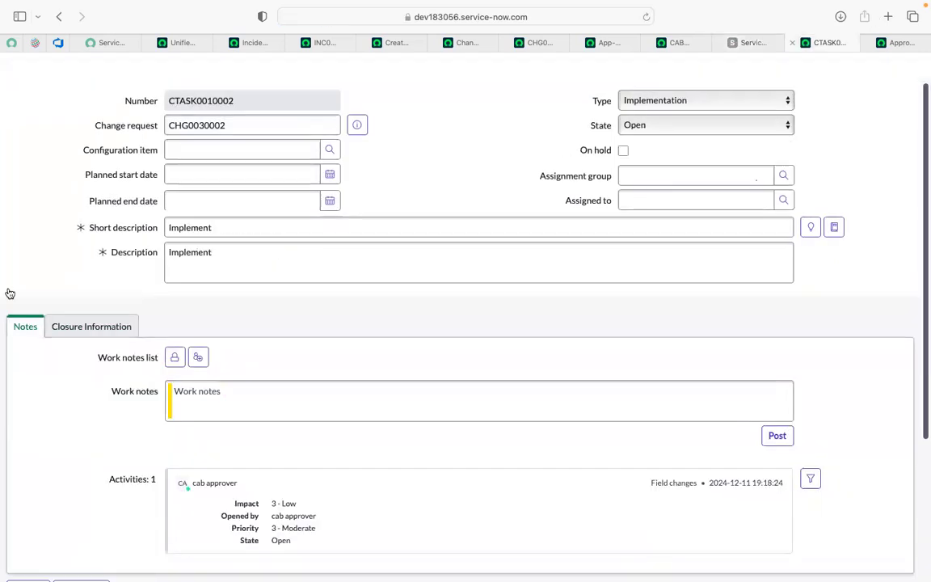
{"action": "left_click", "coordinate": [653, 128]}
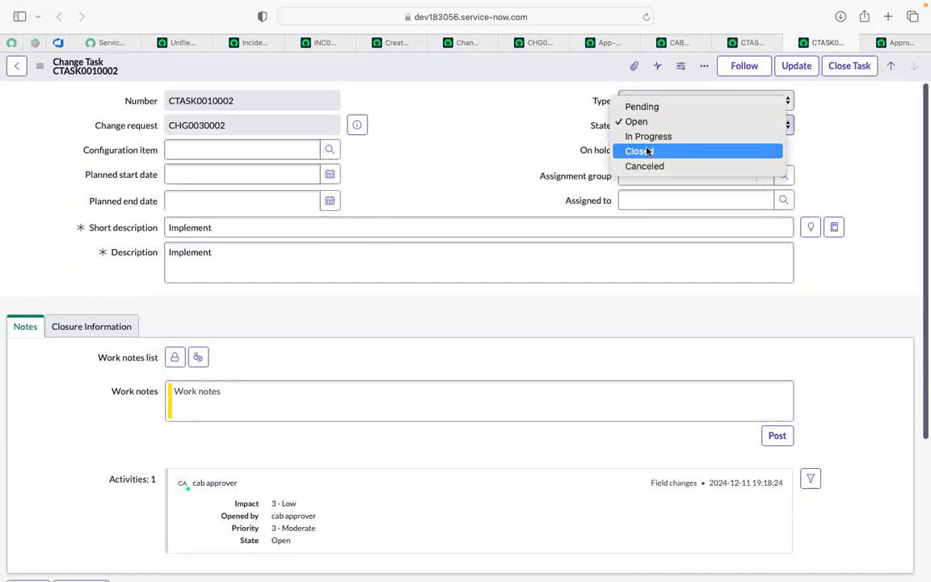
{"action": "left_click", "coordinate": [647, 151]}
{"action": "left_click", "coordinate": [241, 388]}
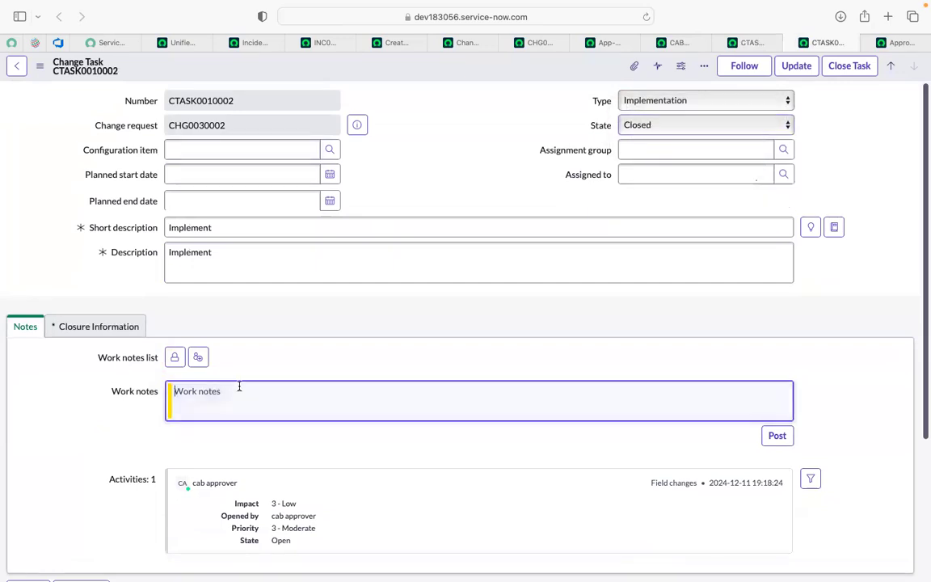
Step: Fill the Implement task's closure information with close code Successful and close notes "test succ", and close the task
{"action": "left_click", "coordinate": [101, 327]}
{"action": "left_click", "coordinate": [201, 360]}
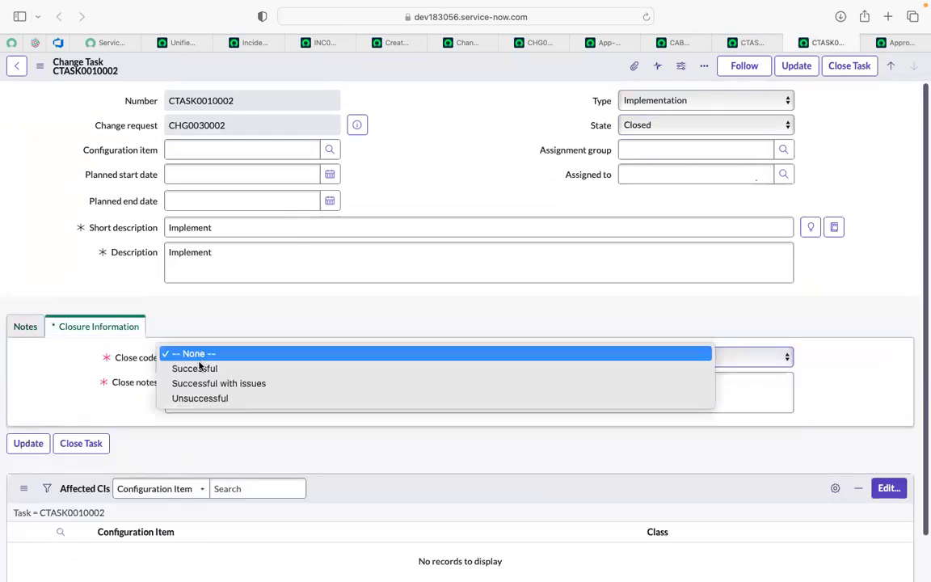
{"action": "left_click", "coordinate": [200, 368]}
{"action": "left_click", "coordinate": [197, 383]}
{"action": "type", "text": "test succ"}
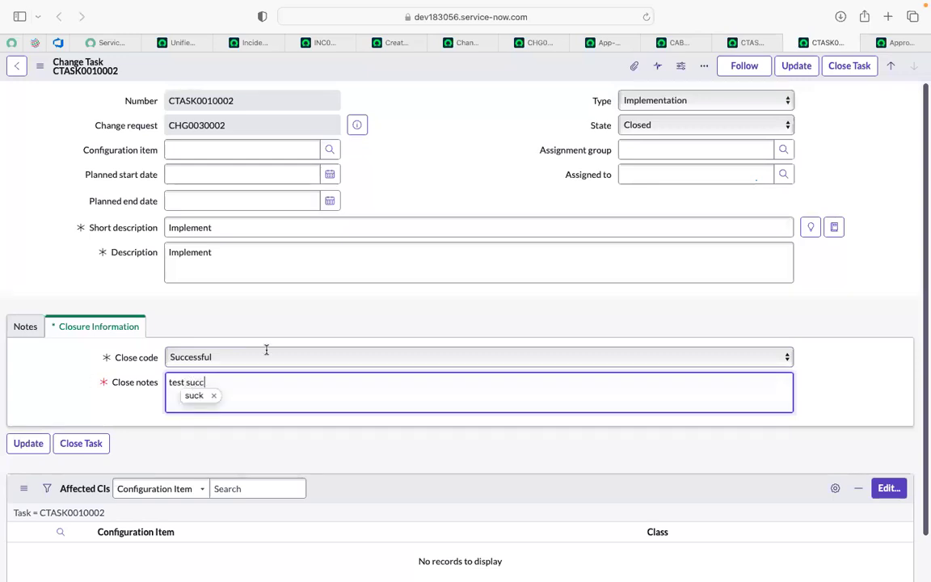
{"action": "left_click", "coordinate": [852, 347]}
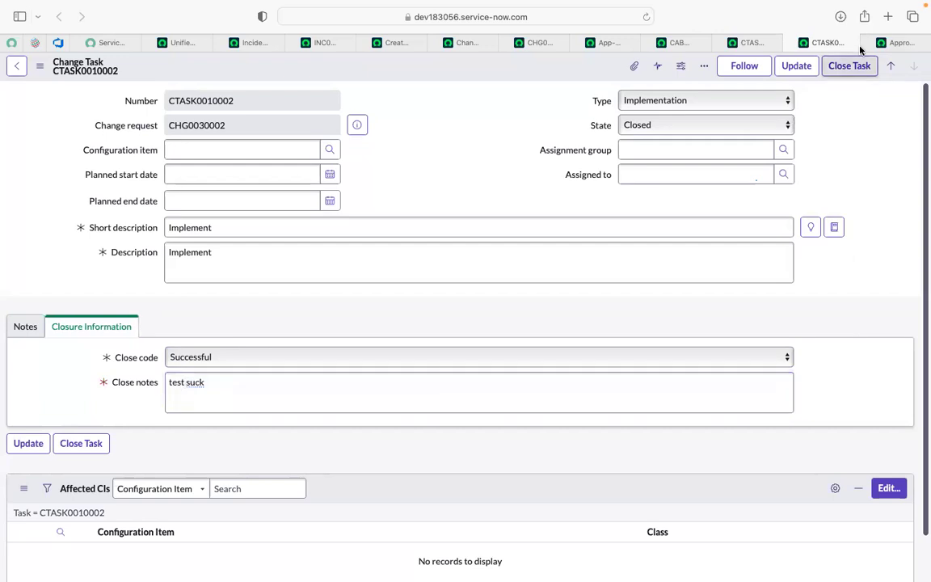
{"action": "left_click", "coordinate": [851, 70]}
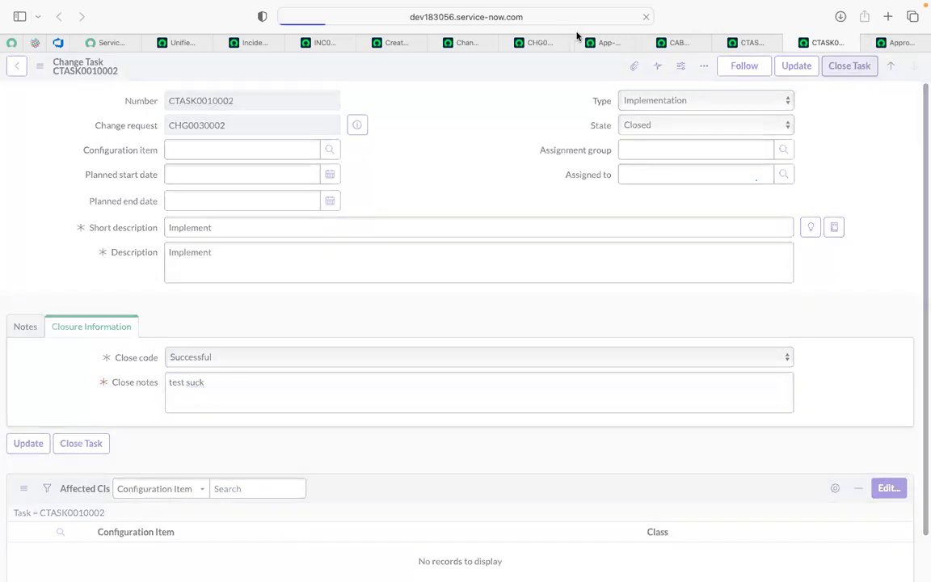
Step: Examine the change request's lifecycle stage, its assignment and the state of both related change tasks
{"action": "left_click", "coordinate": [537, 43]}
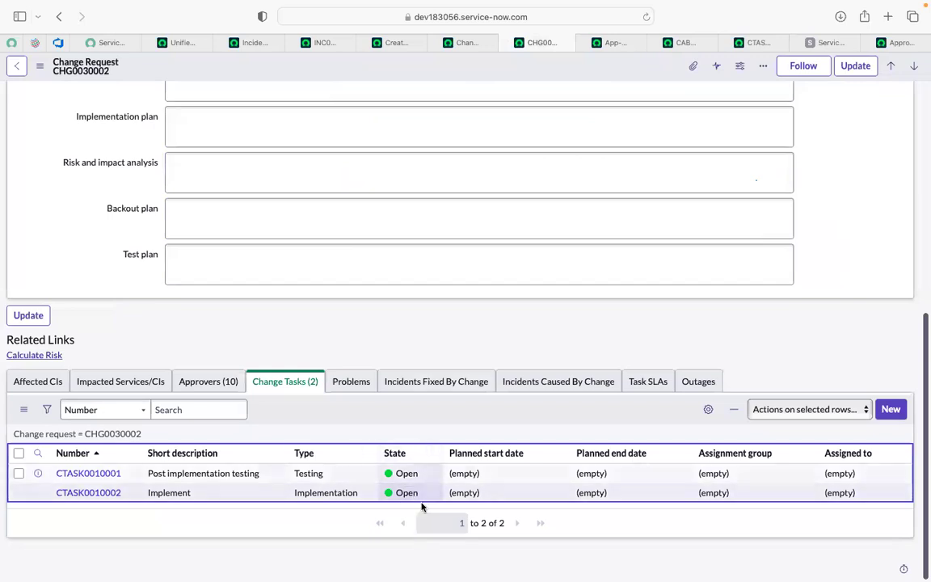
{"action": "scroll", "coordinate": [82, 239], "scroll_direction": "up", "scroll_amount": 4}
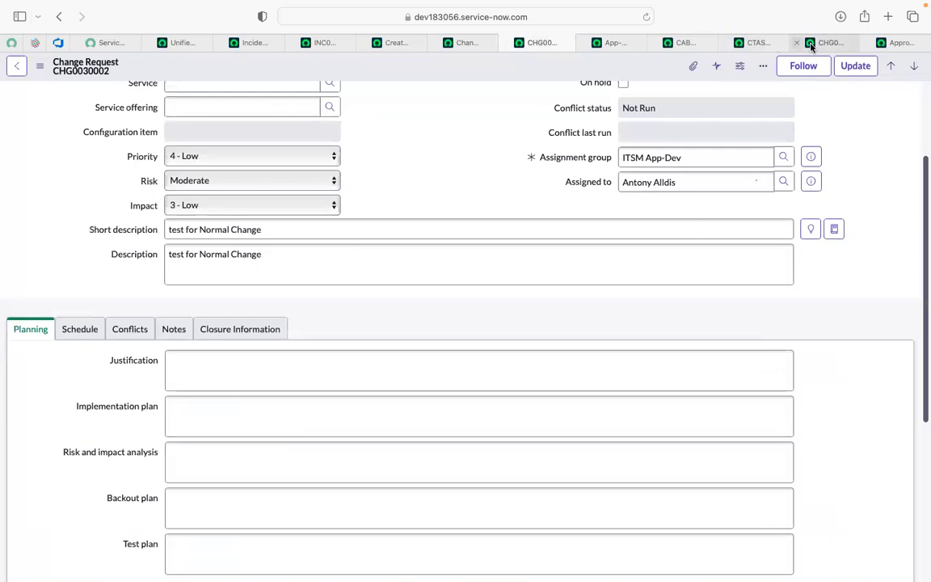
{"action": "left_click", "coordinate": [811, 46]}
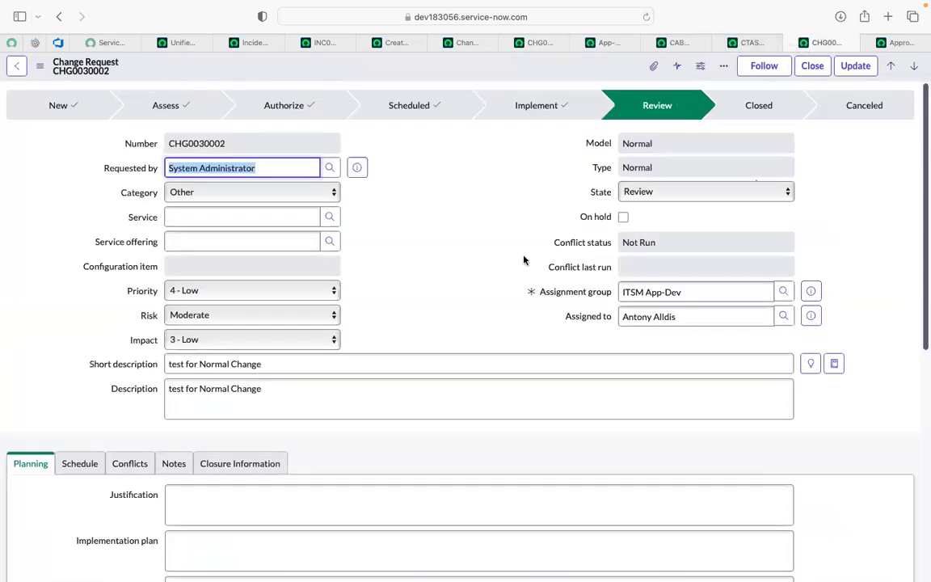
{"action": "scroll", "coordinate": [524, 260], "scroll_direction": "down", "scroll_amount": 5}
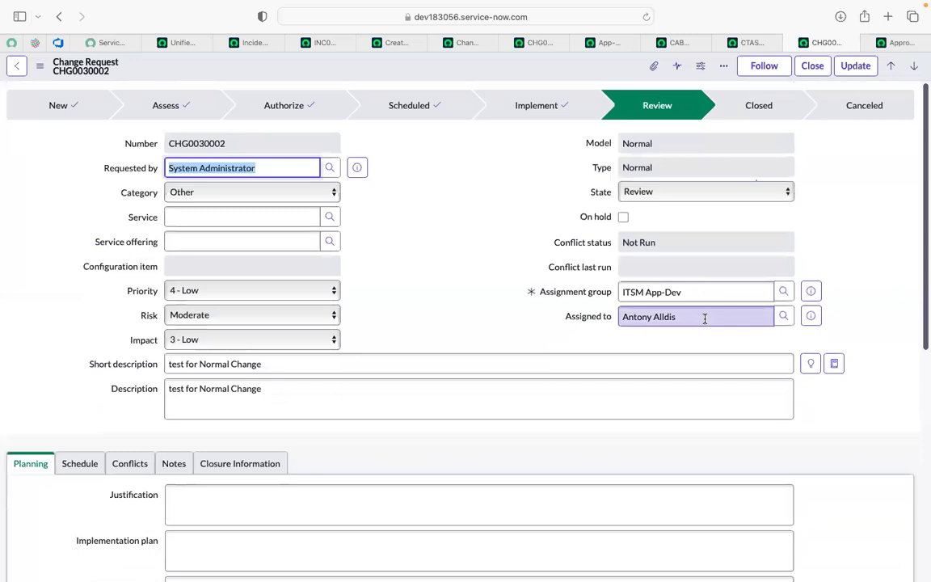
{"action": "scroll", "coordinate": [914, 295], "scroll_direction": "down", "scroll_amount": 10}
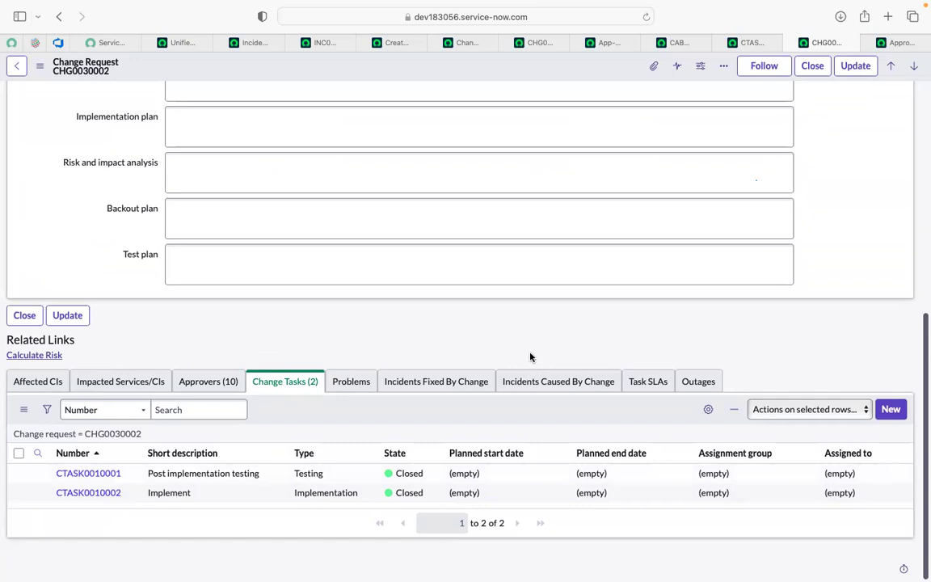
{"action": "scroll", "coordinate": [530, 357], "scroll_direction": "up", "scroll_amount": 10}
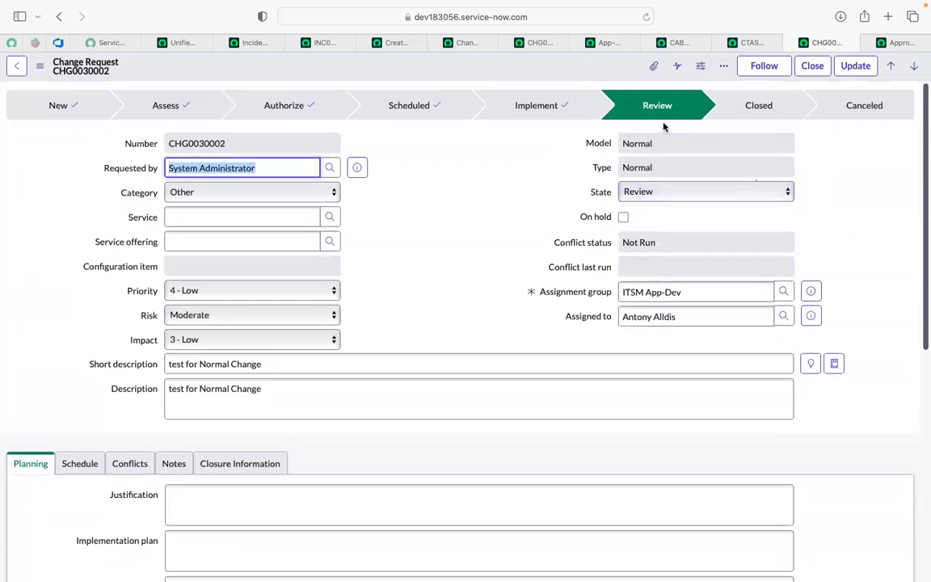
{"action": "scroll", "coordinate": [486, 302], "scroll_direction": "down", "scroll_amount": 6}
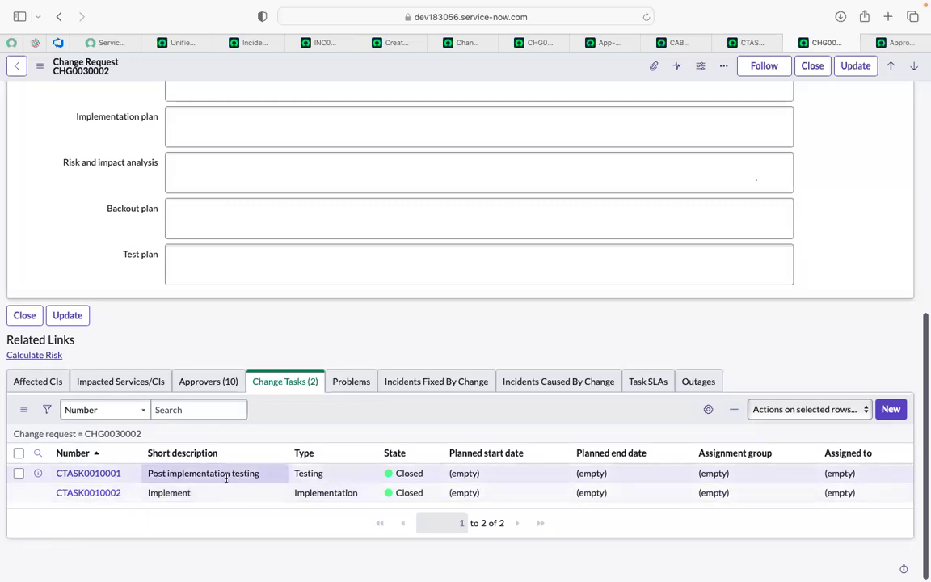
{"action": "scroll", "coordinate": [240, 304], "scroll_direction": "up", "scroll_amount": 5}
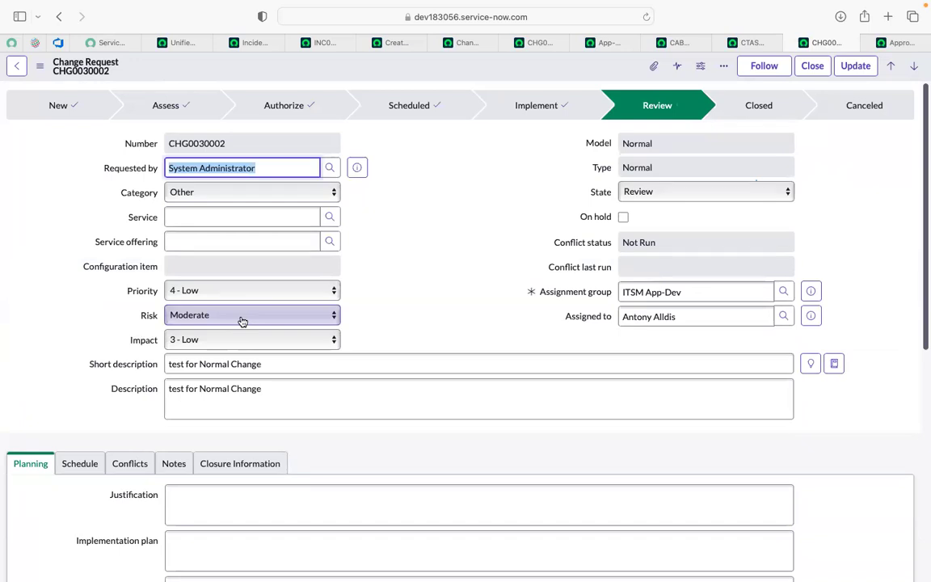
{"action": "scroll", "coordinate": [241, 322], "scroll_direction": "down", "scroll_amount": 10}
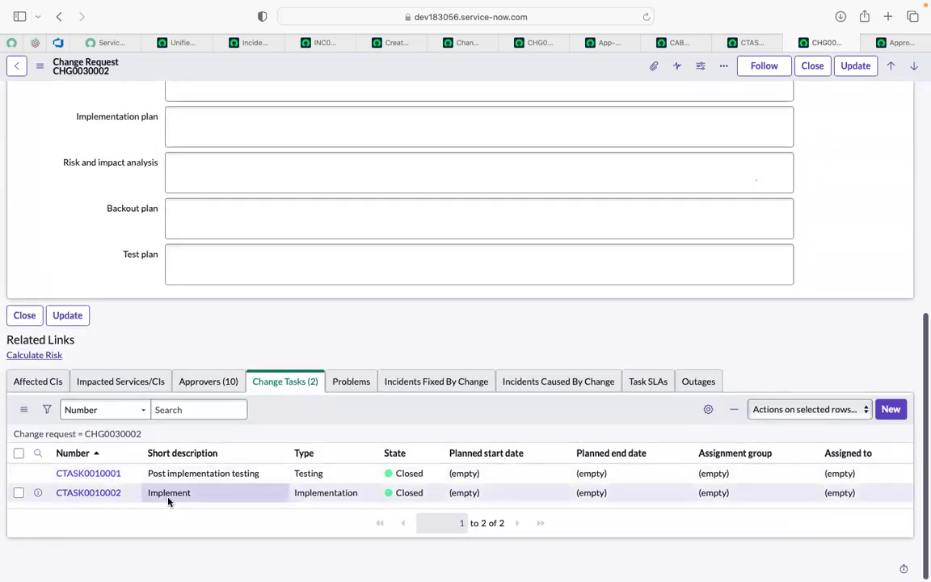
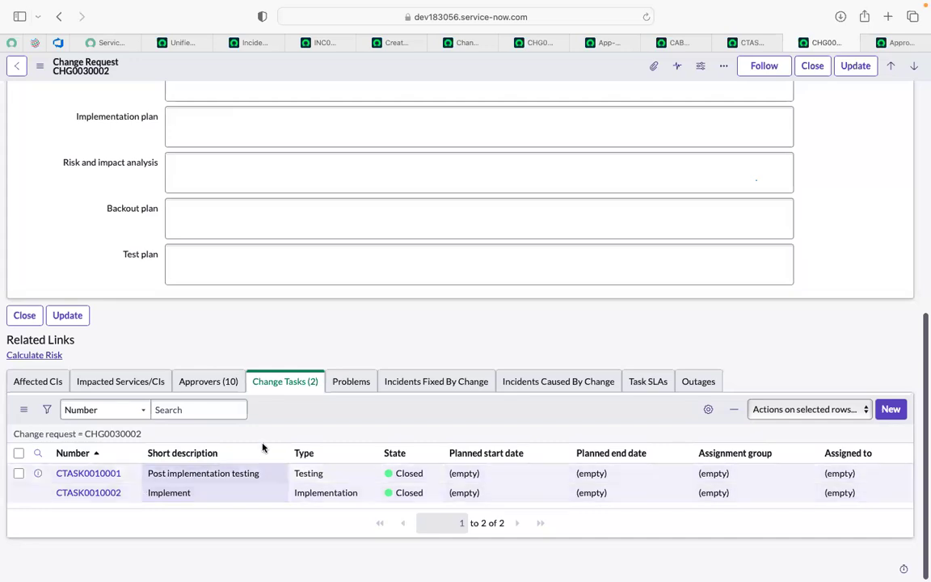
Step: Try to close the Normal change request from its Review stage and display the required closure information
{"action": "scroll", "coordinate": [379, 312], "scroll_direction": "up", "scroll_amount": 10}
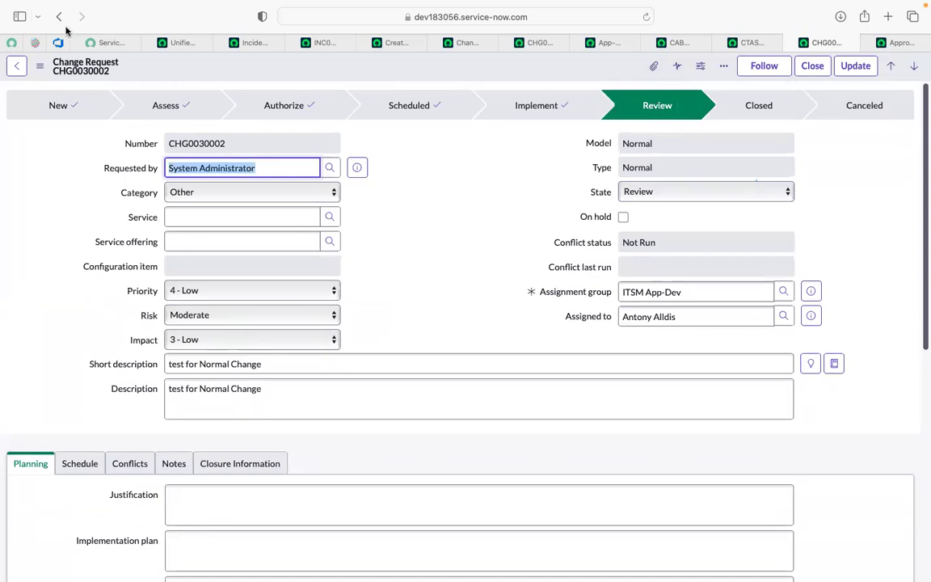
{"action": "left_click", "coordinate": [410, 246]}
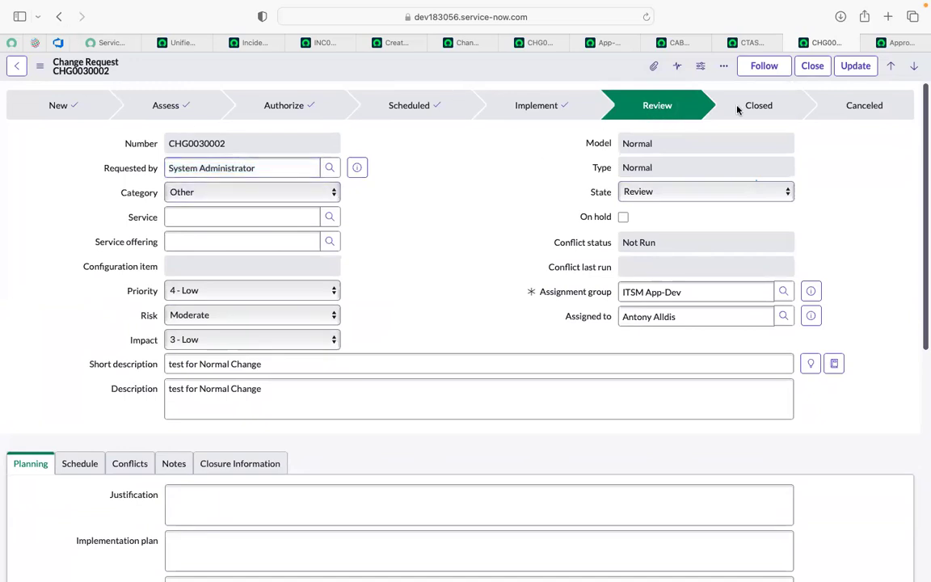
{"action": "left_click", "coordinate": [811, 68]}
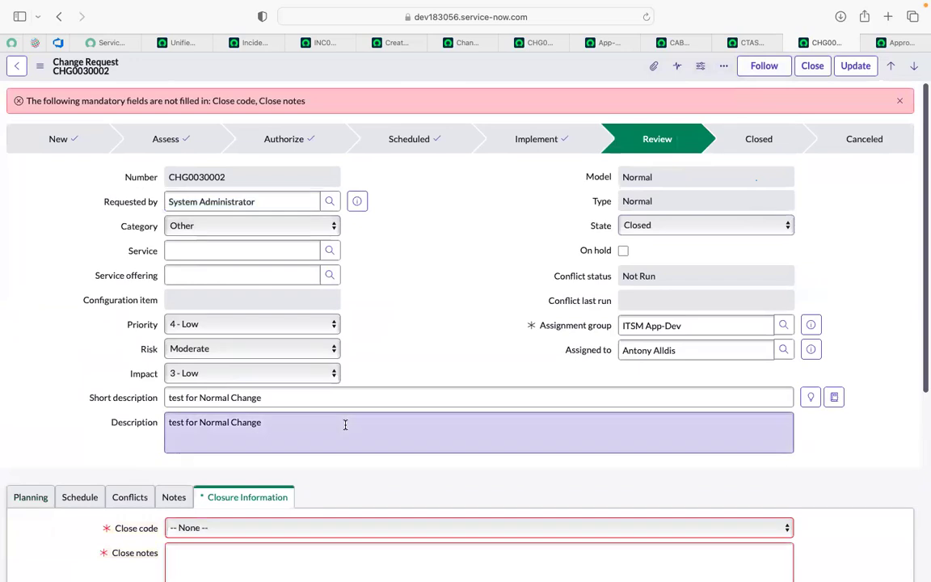
{"action": "scroll", "coordinate": [332, 420], "scroll_direction": "down", "scroll_amount": 3}
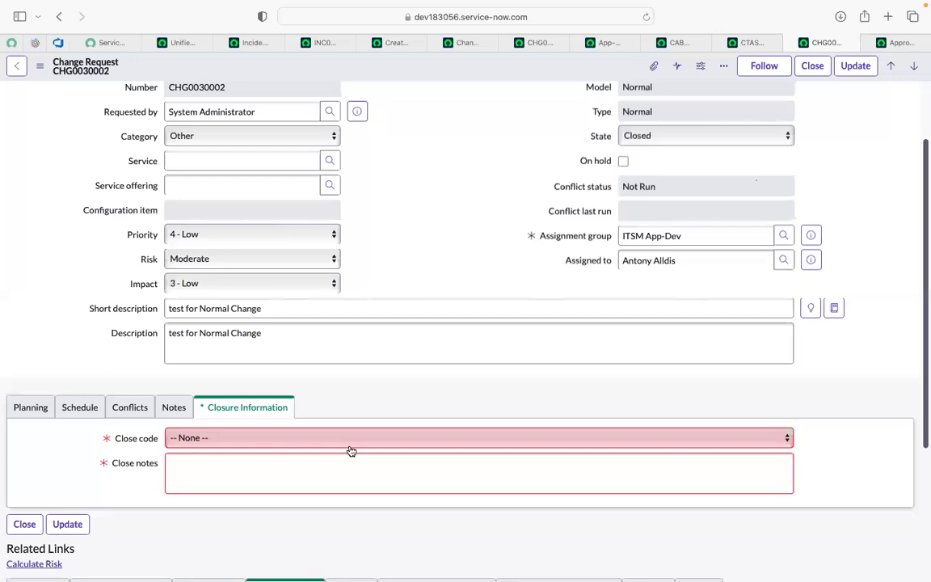
{"action": "left_click", "coordinate": [350, 439]}
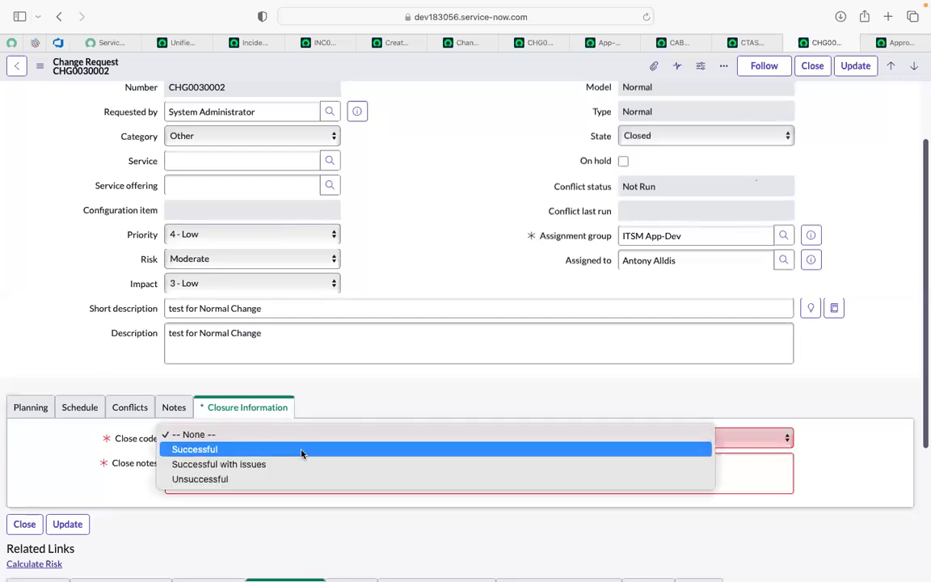
{"action": "left_click", "coordinate": [429, 240]}
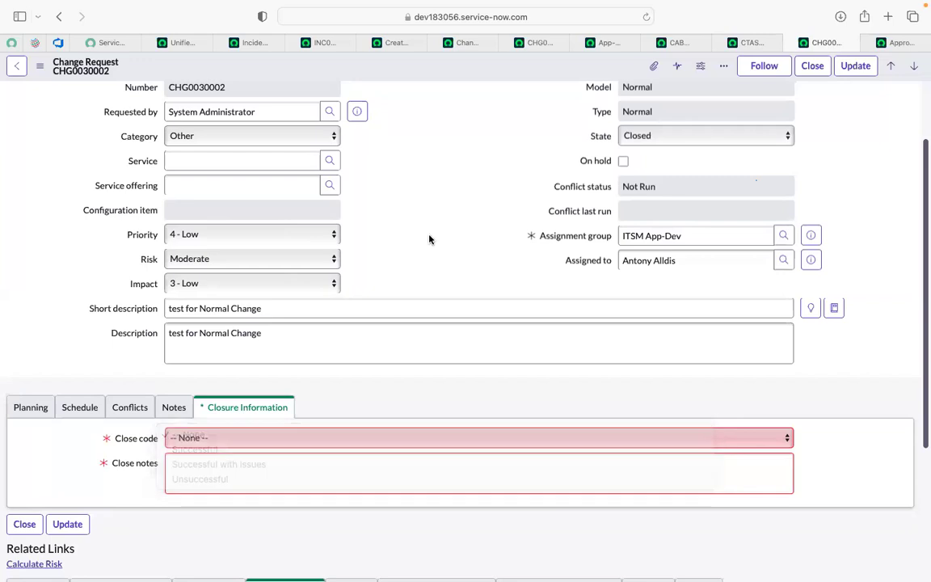
{"action": "scroll", "coordinate": [429, 237], "scroll_direction": "up", "scroll_amount": 1}
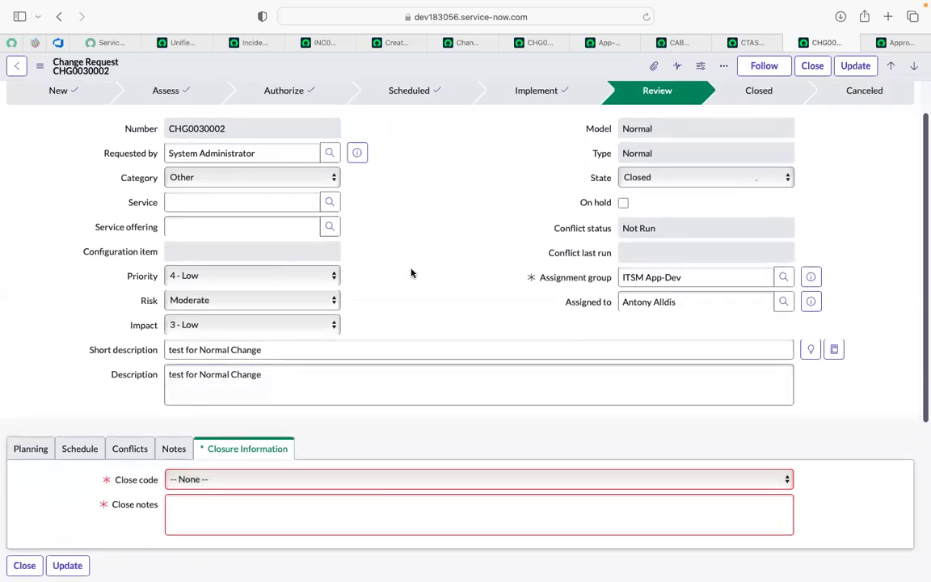
Step: Fill the change request's closure information with close code Successful and close notes "test done", and close the request
{"action": "scroll", "coordinate": [410, 273], "scroll_direction": "down", "scroll_amount": 5}
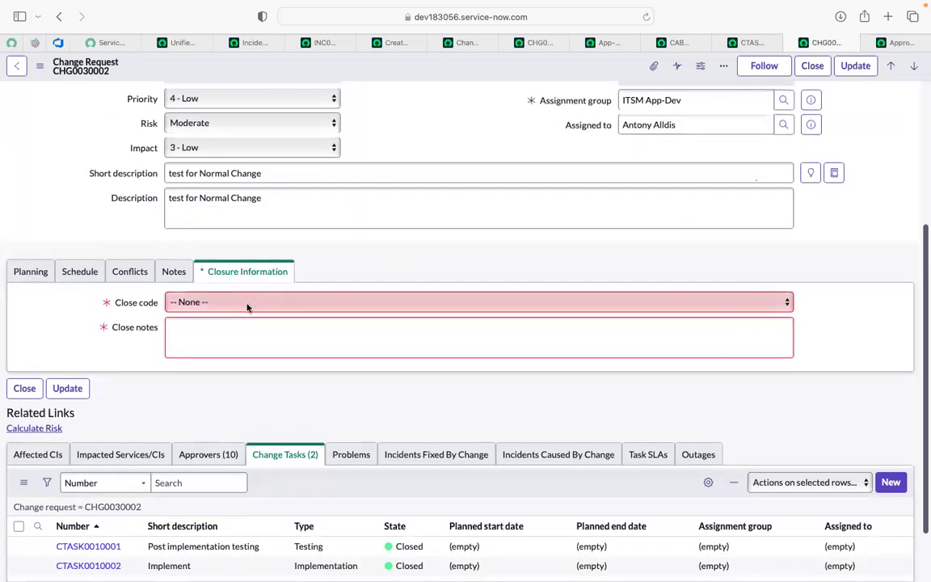
{"action": "left_click", "coordinate": [248, 307]}
{"action": "left_click", "coordinate": [234, 314]}
{"action": "left_click", "coordinate": [233, 329]}
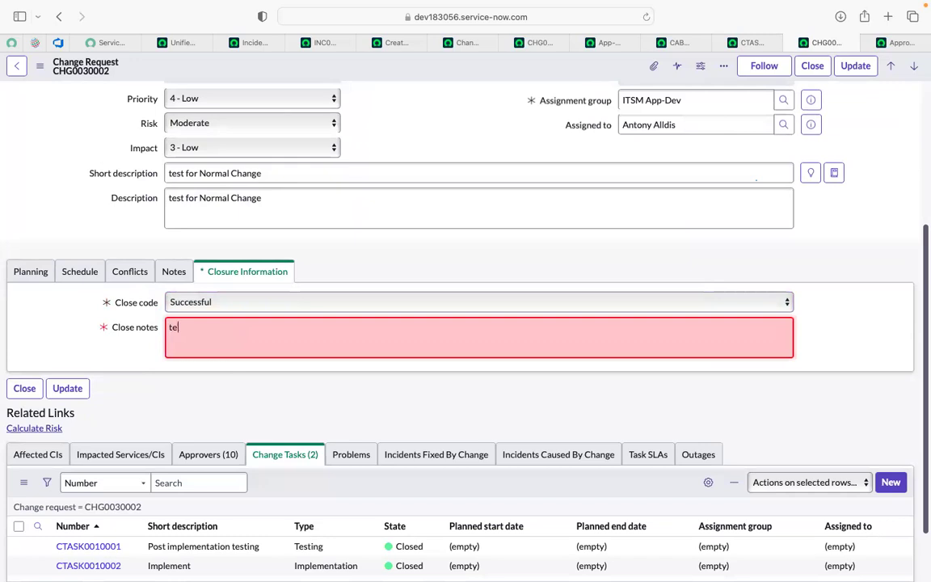
{"action": "type", "text": "test done"}
{"action": "left_click", "coordinate": [474, 120]}
{"action": "scroll", "coordinate": [473, 120], "scroll_direction": "up", "scroll_amount": 3}
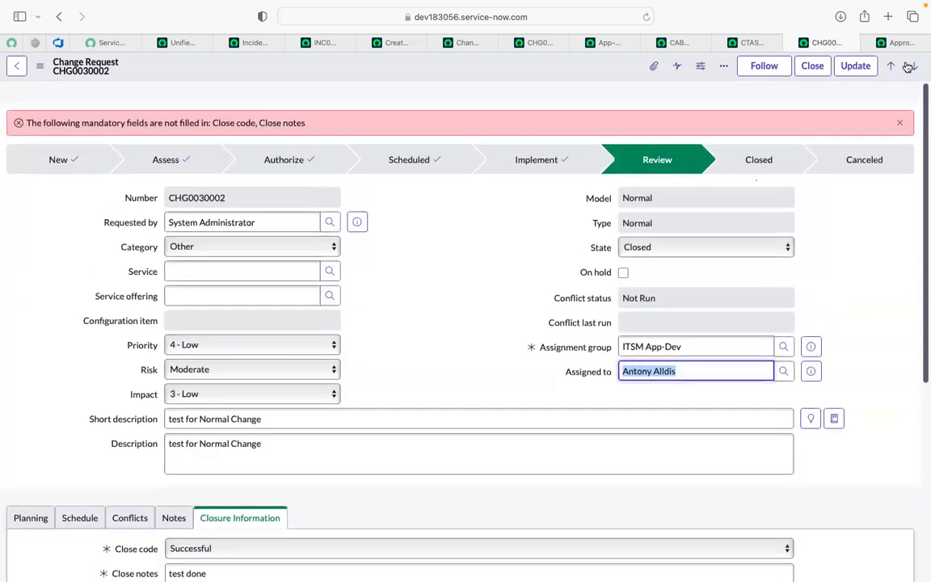
{"action": "left_click", "coordinate": [821, 65]}
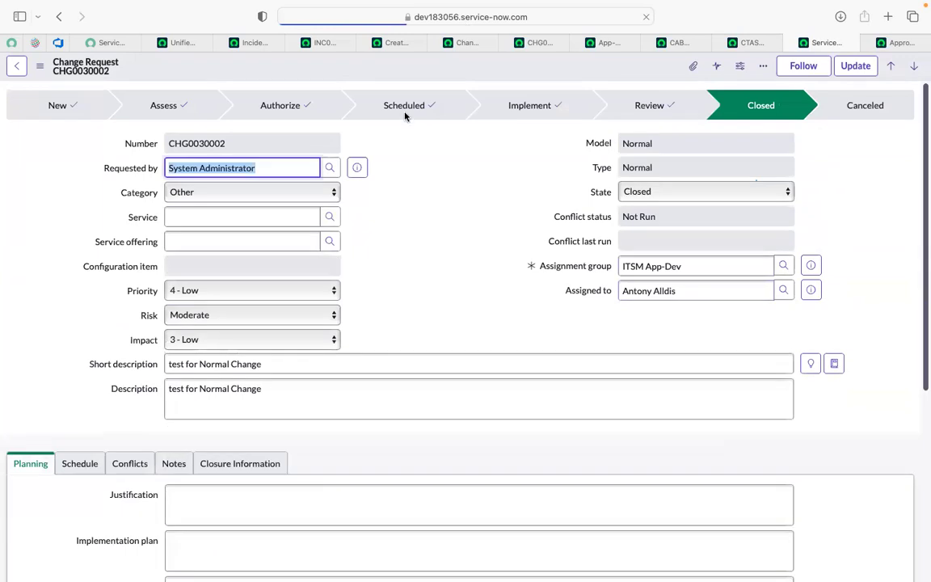
{"action": "left_click", "coordinate": [402, 230]}
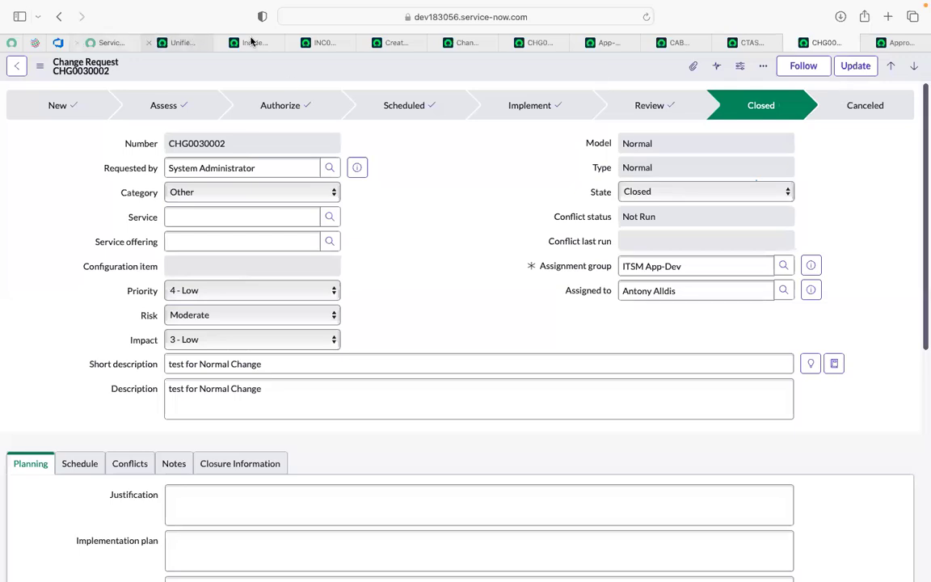
Step: Display the Create a change request page and close all browser tabs that follow it
{"action": "left_click", "coordinate": [322, 45]}
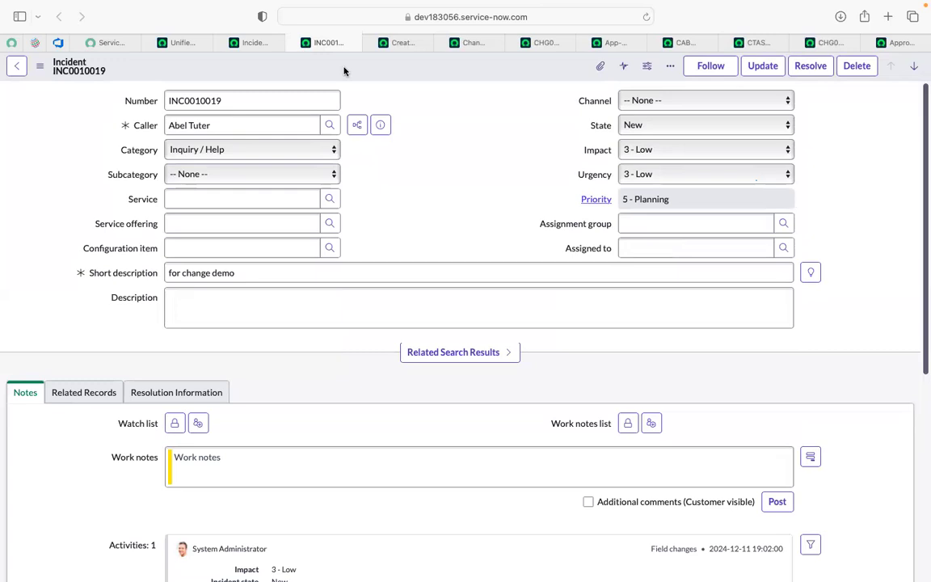
{"action": "left_click", "coordinate": [378, 44]}
{"action": "left_click", "coordinate": [443, 43]}
{"action": "left_click", "coordinate": [443, 43]}
{"action": "left_click", "coordinate": [443, 42]}
{"action": "left_click", "coordinate": [443, 43]}
{"action": "left_click", "coordinate": [443, 42]}
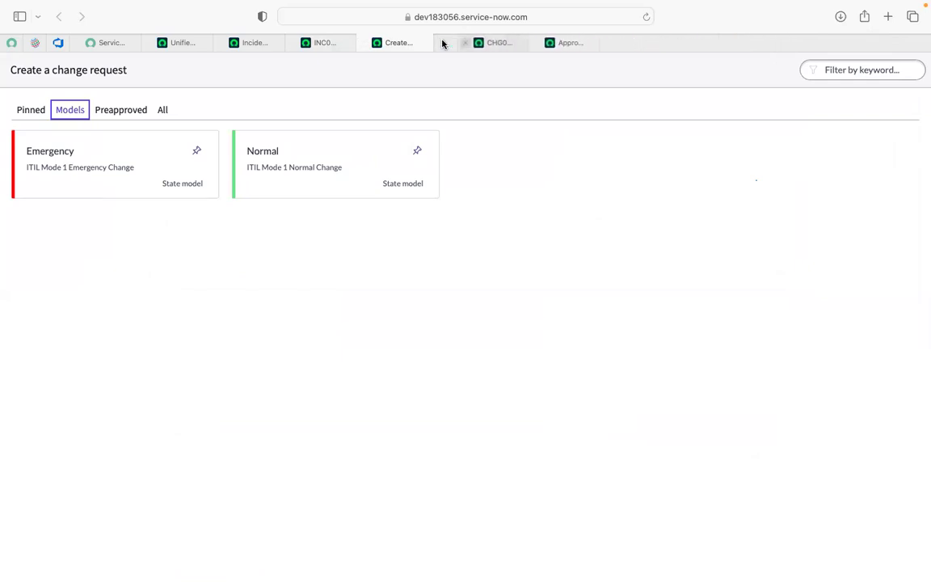
{"action": "left_click", "coordinate": [443, 43]}
{"action": "left_click", "coordinate": [443, 43]}
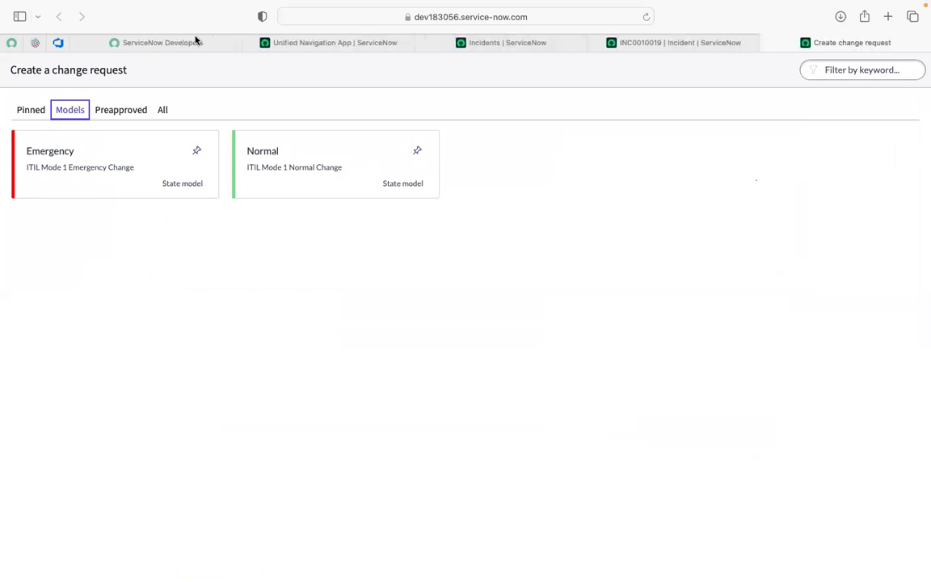
Step: Dismiss the Service Operations Workspace welcome dialog and end the impersonation of the CAB approver
{"action": "left_click", "coordinate": [316, 45]}
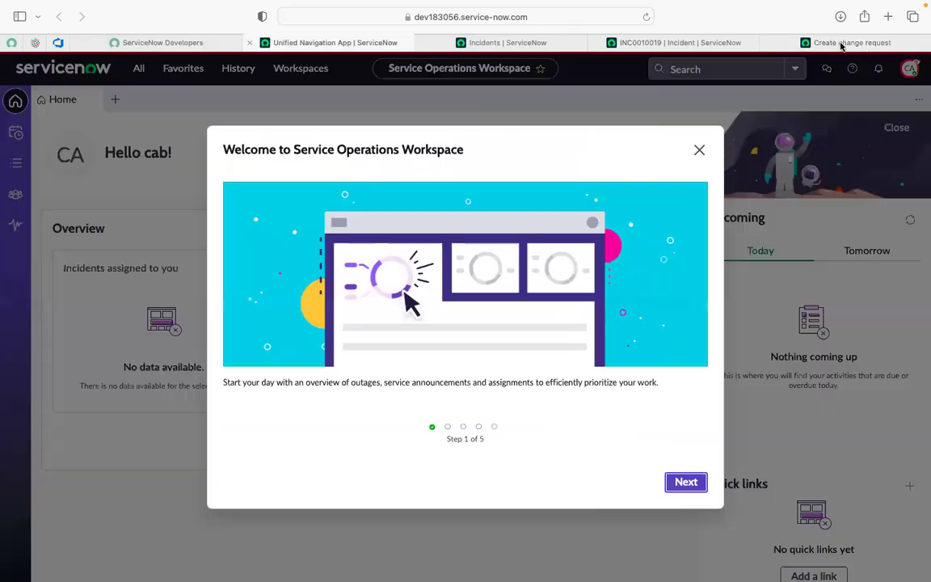
{"action": "left_click", "coordinate": [700, 154]}
{"action": "left_click", "coordinate": [907, 70]}
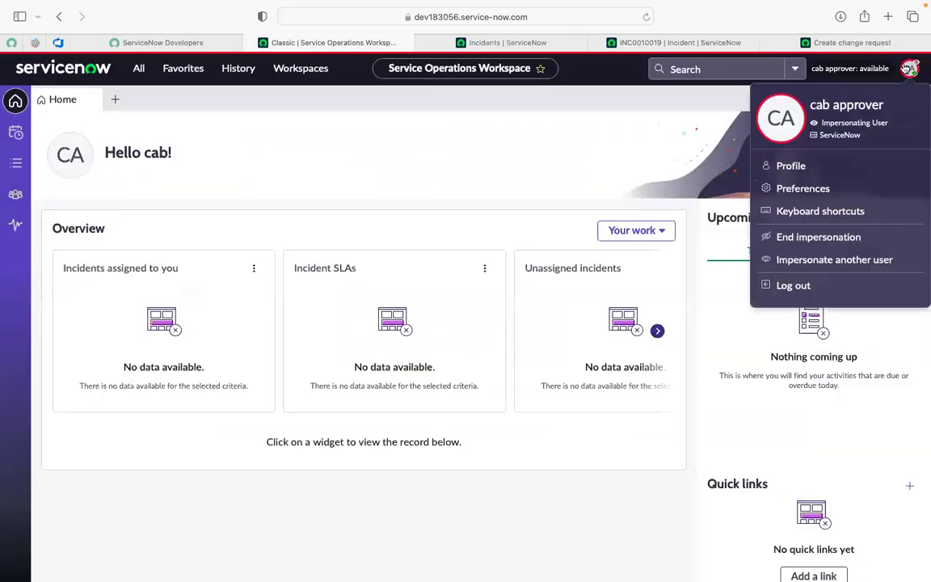
{"action": "left_click", "coordinate": [804, 237]}
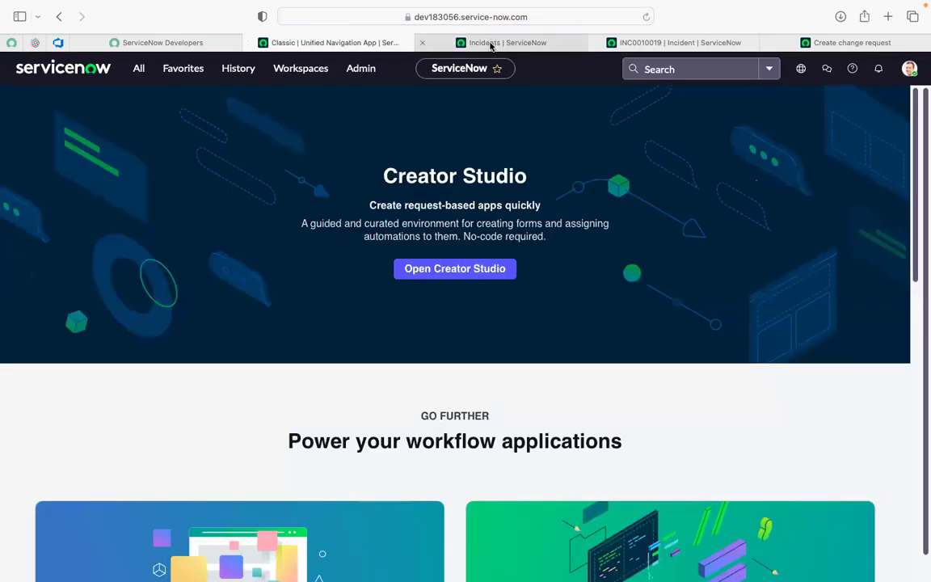
Step: Start a new change request from the Emergency model on the Create a change request page
{"action": "left_click", "coordinate": [491, 44]}
{"action": "left_click", "coordinate": [783, 42]}
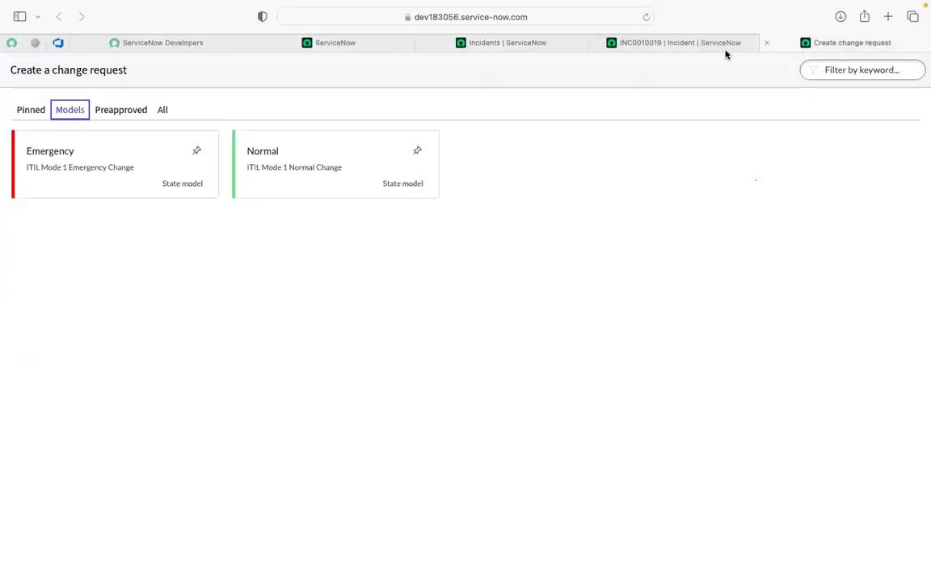
{"action": "left_click", "coordinate": [125, 161]}
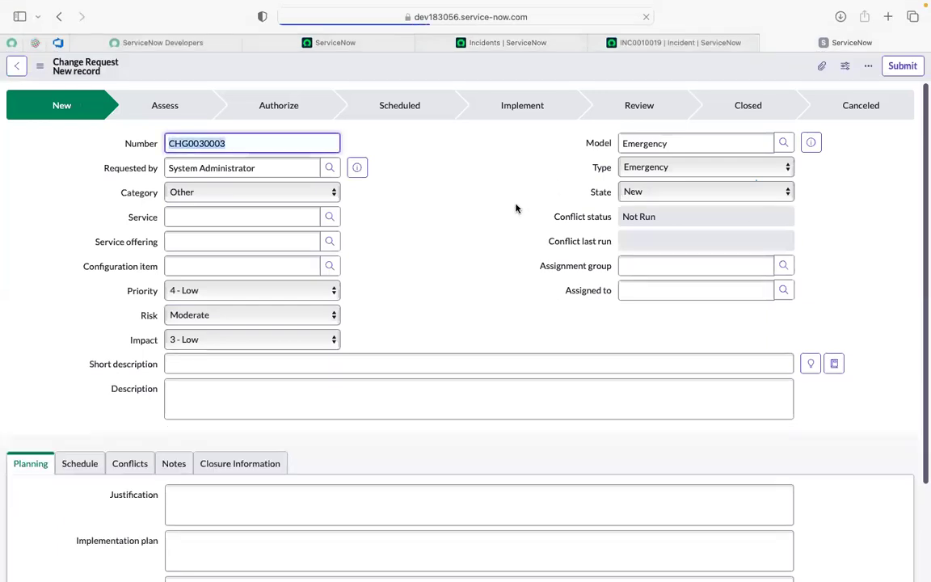
{"action": "scroll", "coordinate": [458, 209], "scroll_direction": "down", "scroll_amount": 5}
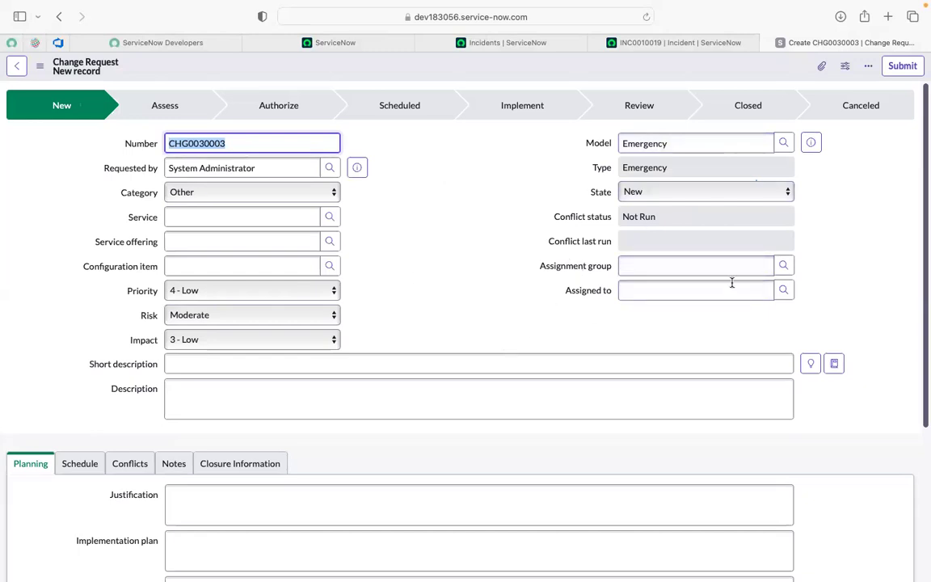
Step: Enter "emergency change" as the short description of the new Emergency change request
{"action": "left_click", "coordinate": [295, 368]}
{"action": "type", "text": "emergenc"}
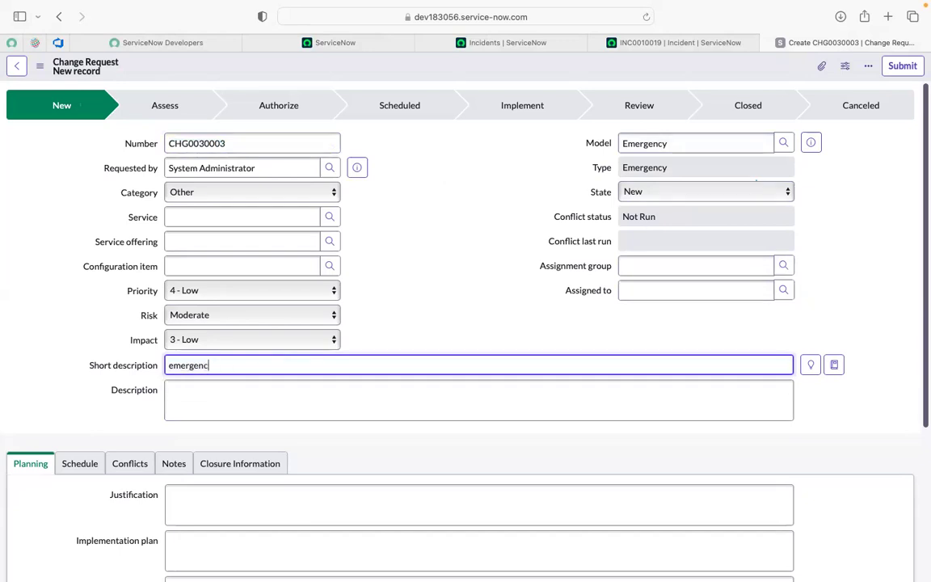
{"action": "type", "text": "y change"}
{"action": "left_click", "coordinate": [492, 268]}
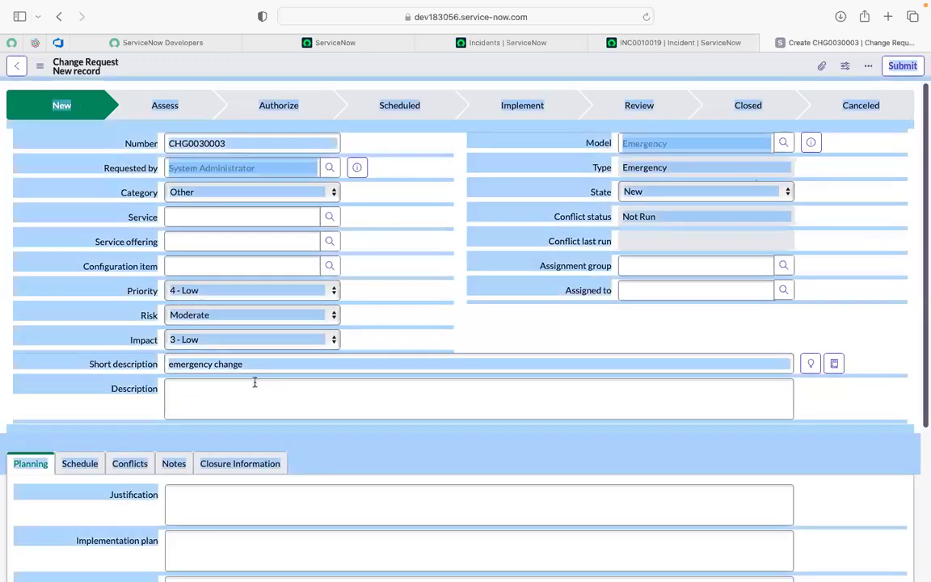
Step: Copy the short description into the description, extend it to "emergency change test demo", and submit the request
{"action": "left_click", "coordinate": [254, 382]}
{"action": "left_click", "coordinate": [255, 370]}
{"action": "key", "text": "super+a"}
{"action": "key", "text": "super+c"}
{"action": "left_click", "coordinate": [241, 390]}
{"action": "key", "text": "super+v"}
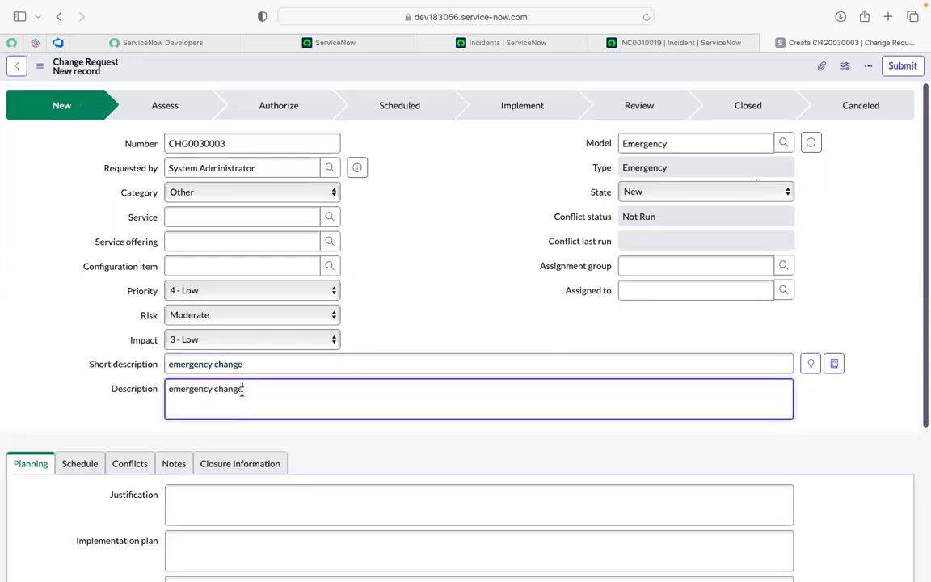
{"action": "type", "text": "test d3e"}
{"action": "key", "text": "BackSpace"}
{"action": "key", "text": "BackSpace"}
{"action": "key", "text": "BackSpace"}
{"action": "type", "text": "mo"}
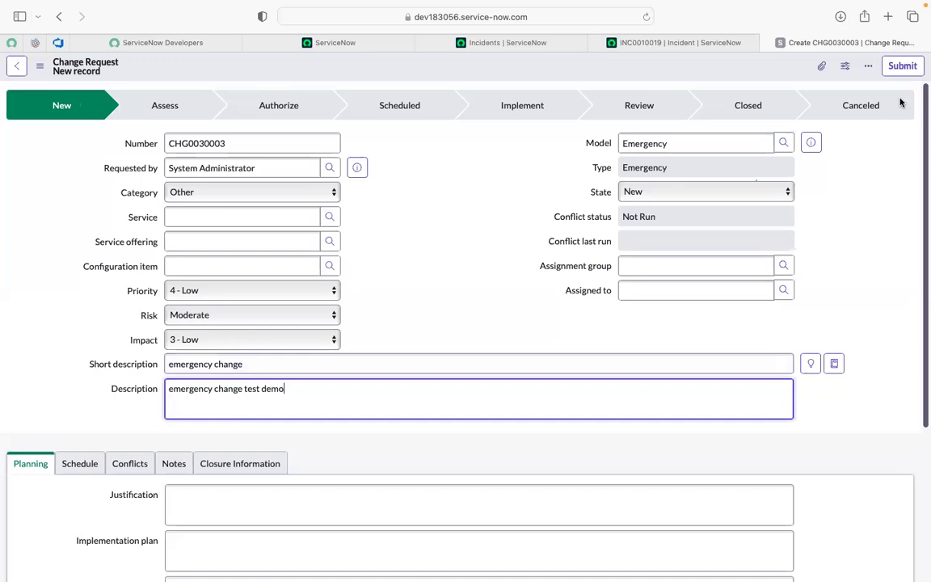
{"action": "left_click", "coordinate": [393, 297]}
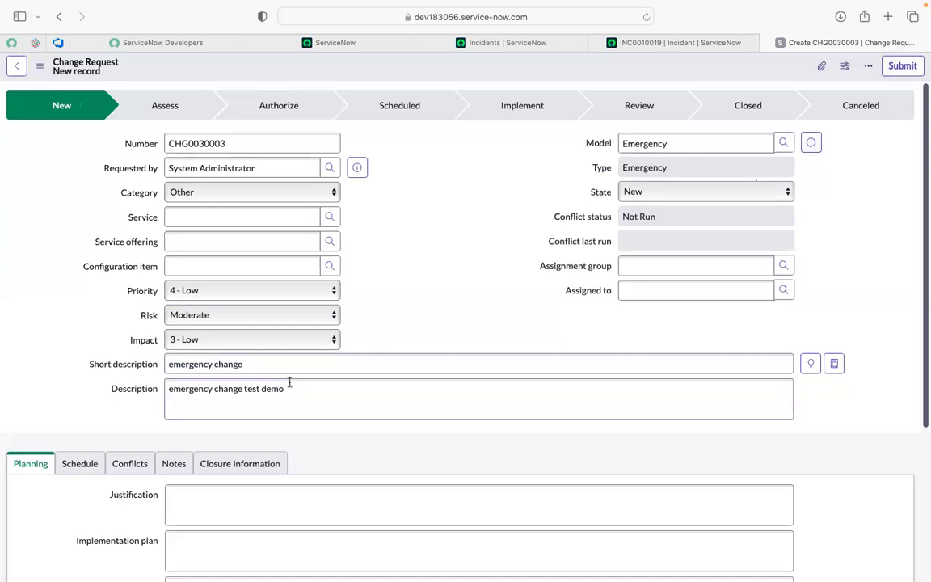
{"action": "left_click", "coordinate": [911, 67]}
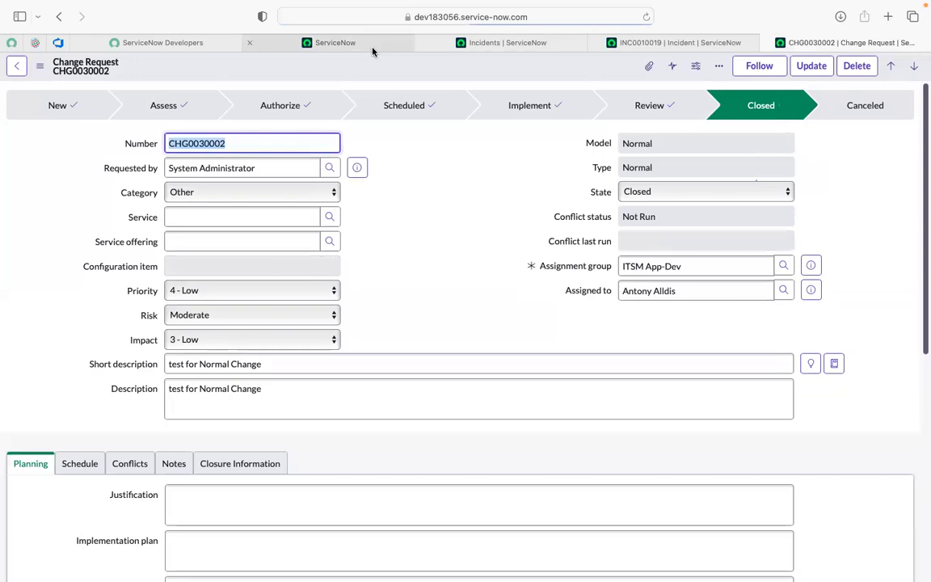
Step: Filter the application navigator for "change" and open the list of all change requests
{"action": "left_click", "coordinate": [334, 42]}
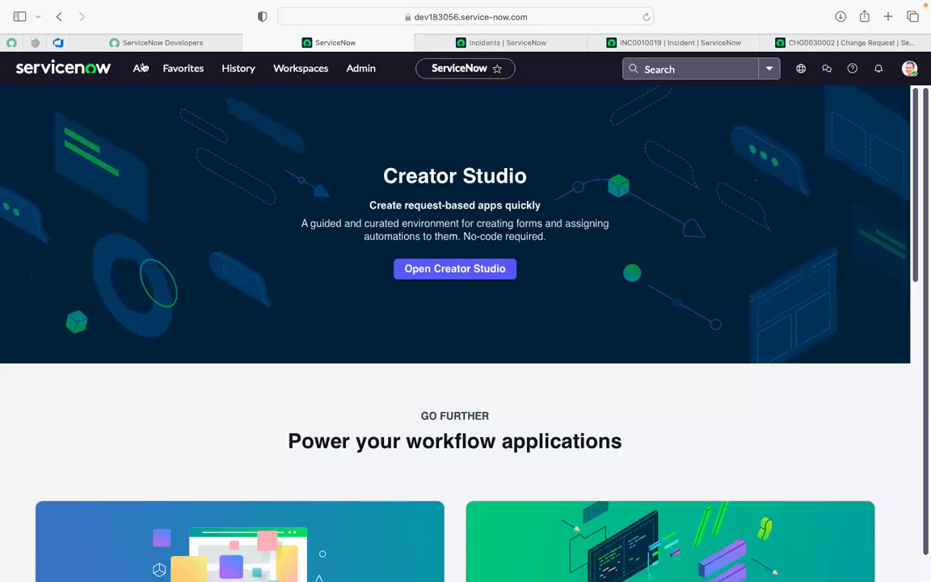
{"action": "left_click", "coordinate": [140, 68]}
{"action": "type", "text": "chan"}
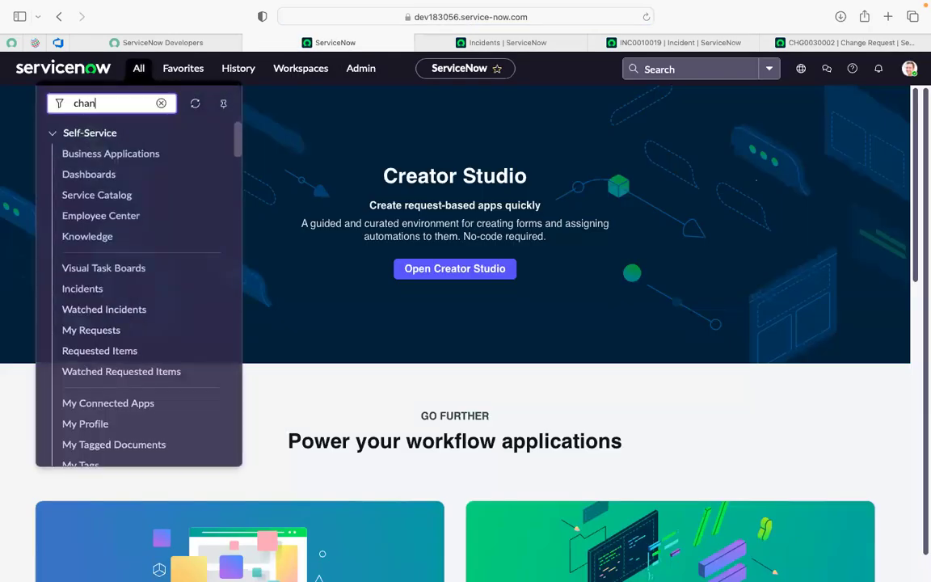
{"action": "type", "text": "ge"}
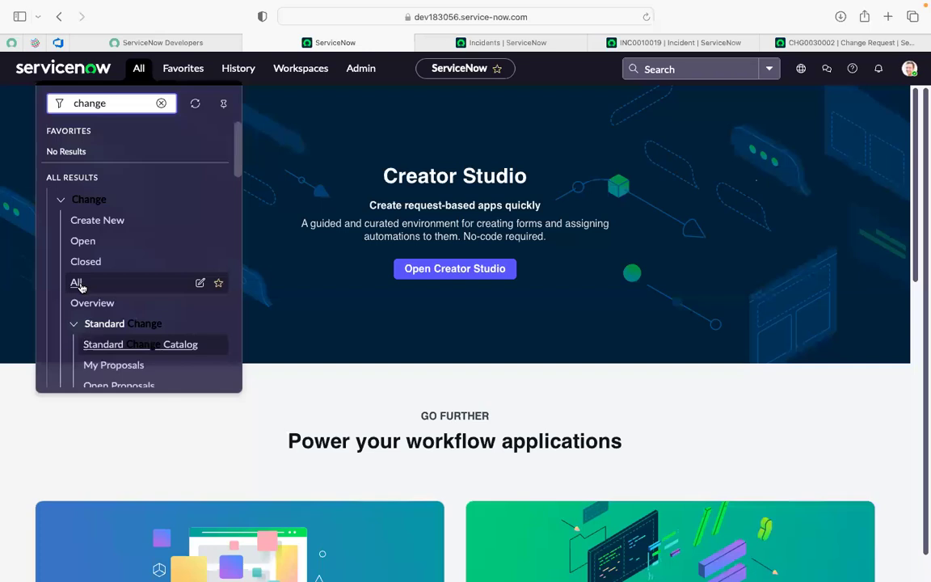
{"action": "left_click", "coordinate": [77, 283]}
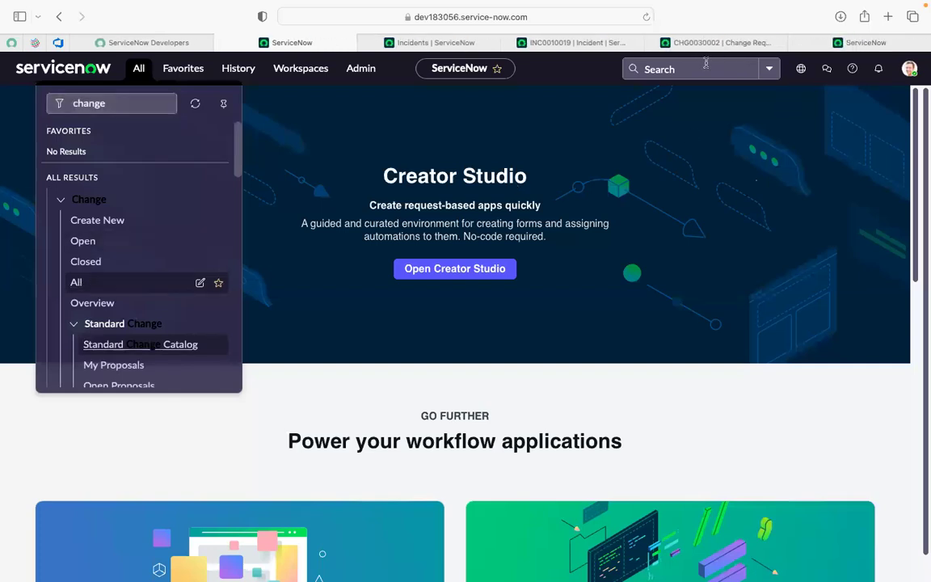
Step: Close the tab with the closed Normal change and open the "emergency change" record from the change request list
{"action": "left_click", "coordinate": [668, 42]}
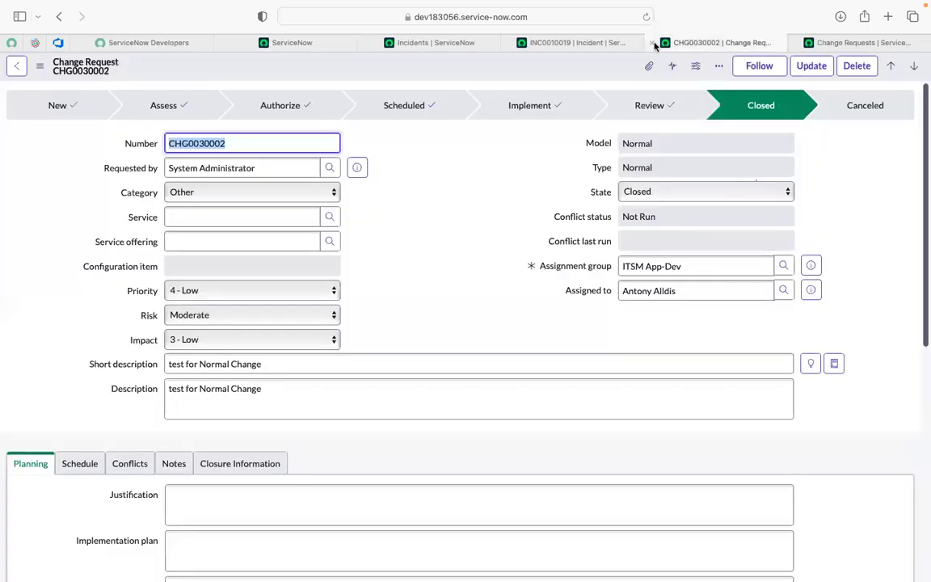
{"action": "left_click", "coordinate": [653, 43]}
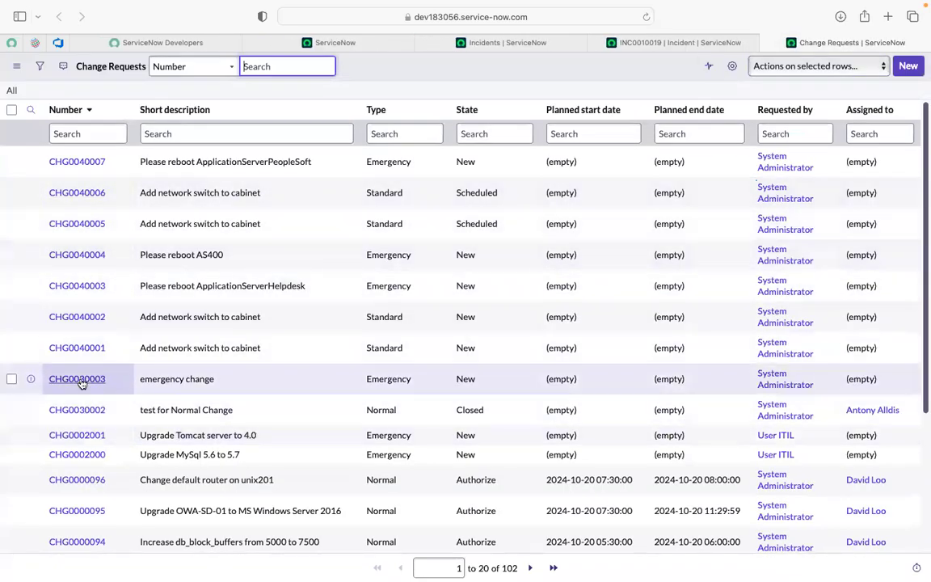
{"action": "left_click", "coordinate": [78, 379], "text": "super"}
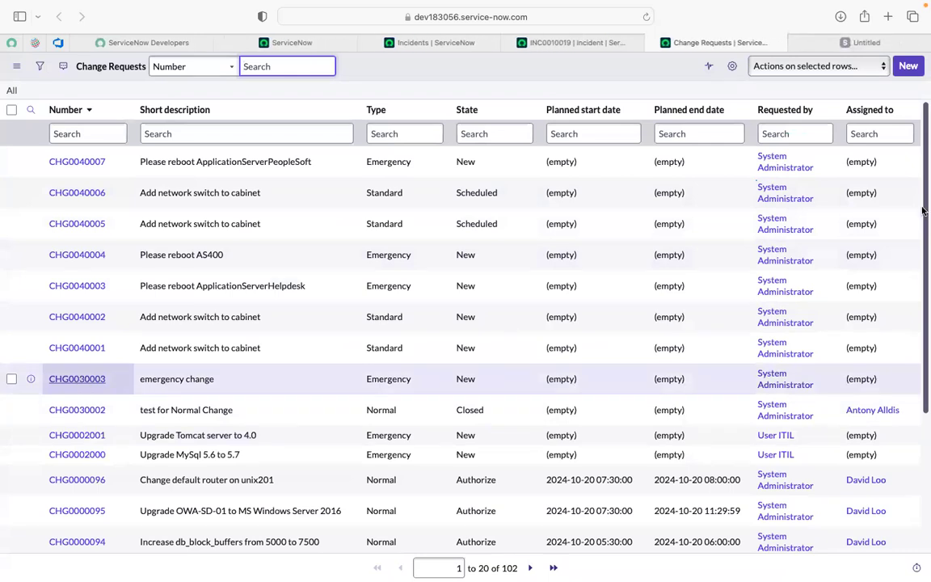
{"action": "left_click", "coordinate": [839, 41]}
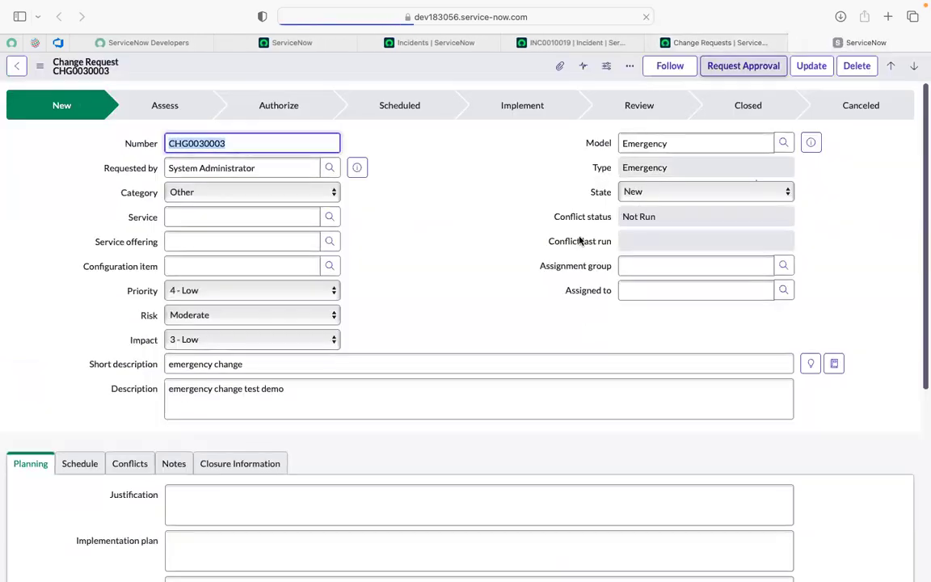
Step: Assign the emergency change to the CAB Approval group and the cab approver user, and request approval
{"action": "scroll", "coordinate": [503, 237], "scroll_direction": "down", "scroll_amount": 5}
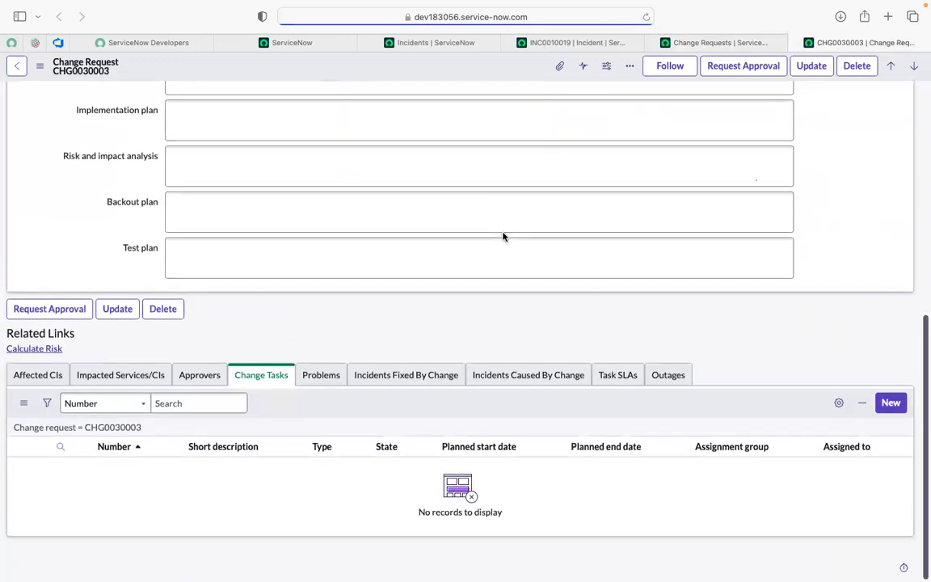
{"action": "scroll", "coordinate": [503, 232], "scroll_direction": "up", "scroll_amount": 5}
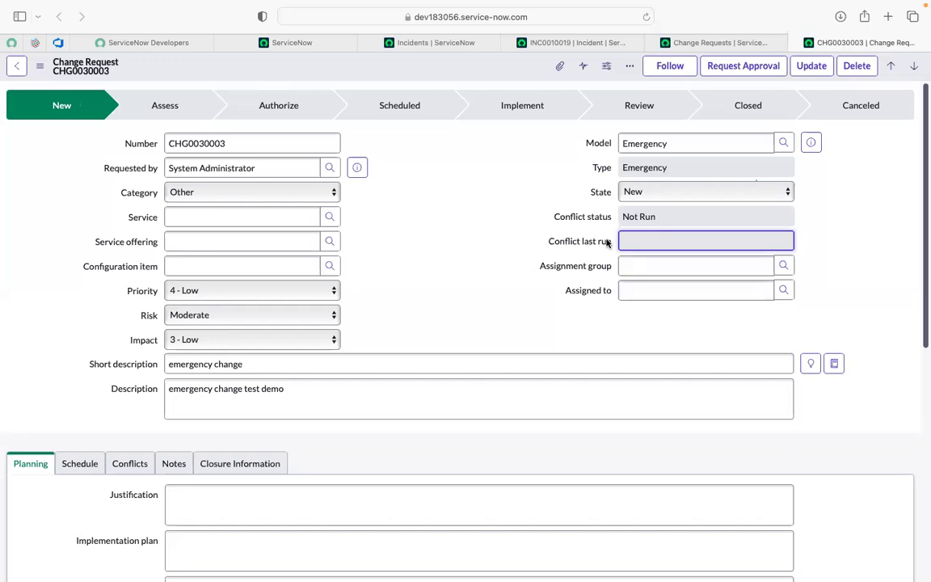
{"action": "left_click", "coordinate": [718, 70]}
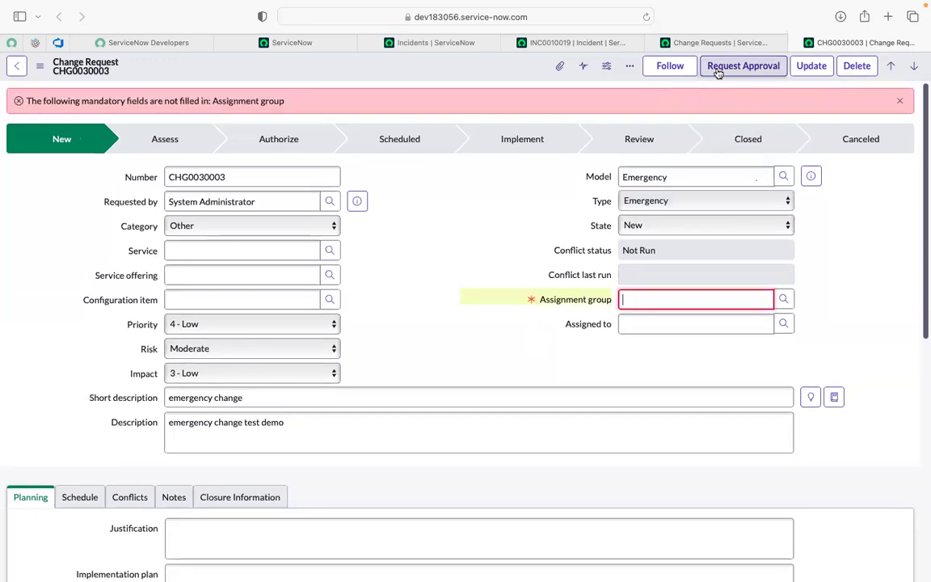
{"action": "type", "text": "**"}
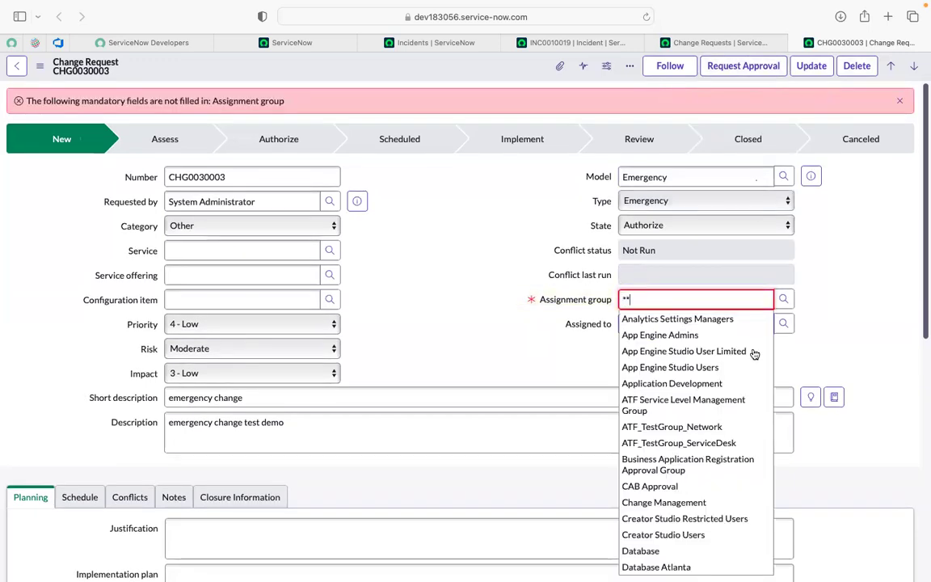
{"action": "left_click", "coordinate": [665, 487]}
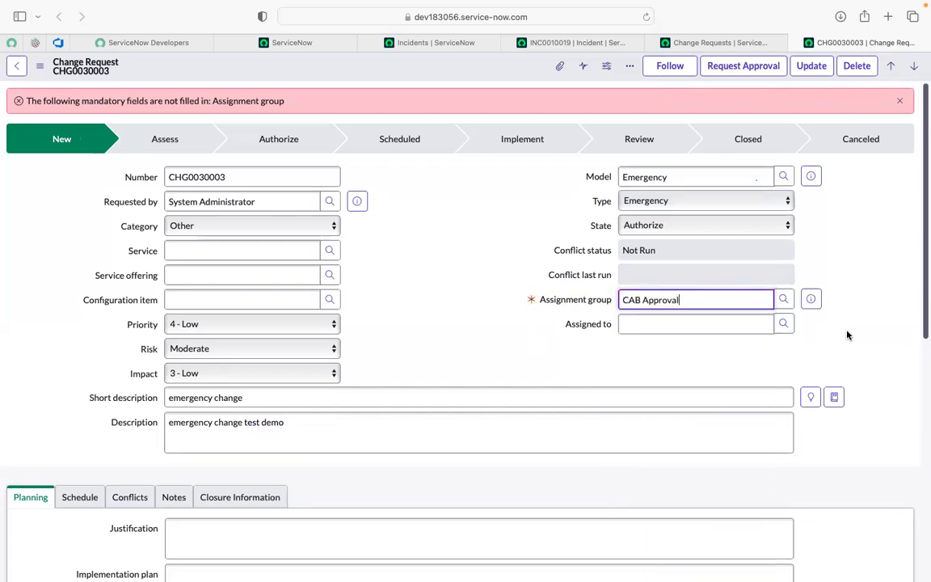
{"action": "left_click", "coordinate": [724, 327]}
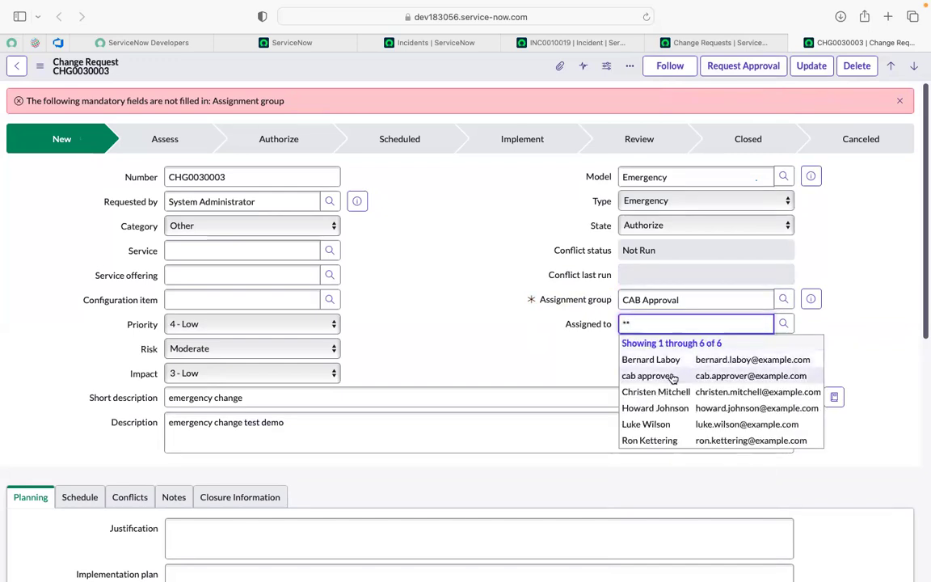
{"action": "left_click", "coordinate": [672, 377]}
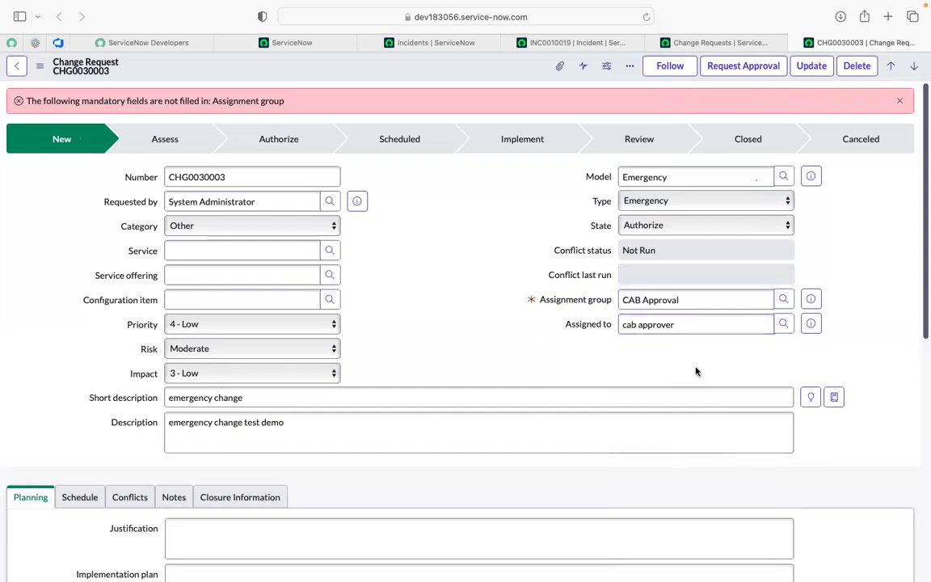
{"action": "left_click", "coordinate": [743, 68]}
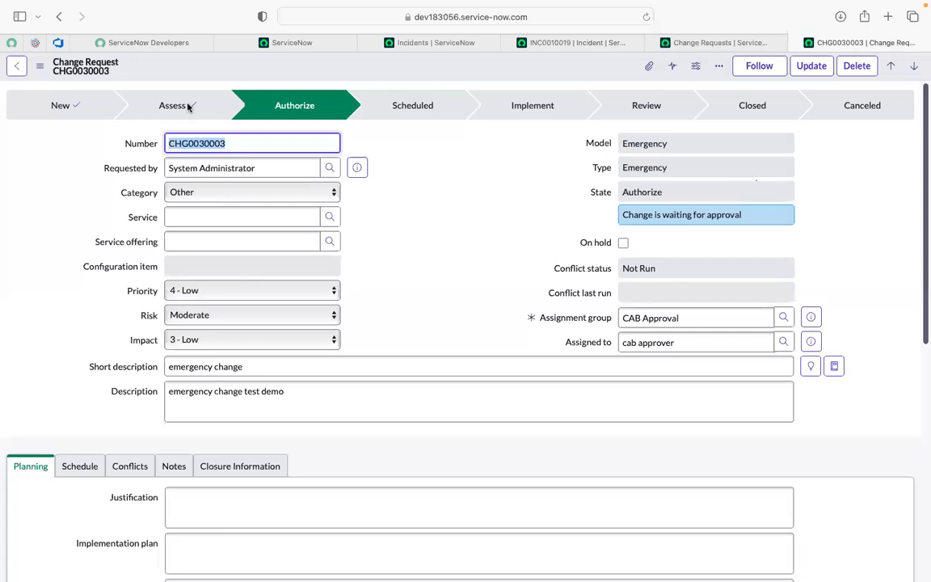
Step: Open the change request's approvers and examine their approval states alongside the current lifecycle stage
{"action": "left_click", "coordinate": [212, 92]}
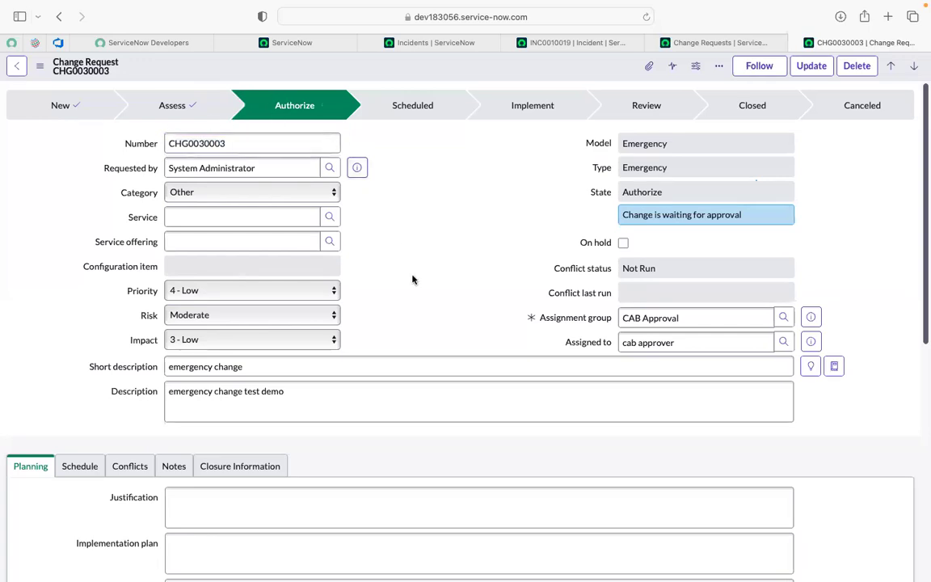
{"action": "scroll", "coordinate": [412, 280], "scroll_direction": "down", "scroll_amount": 10}
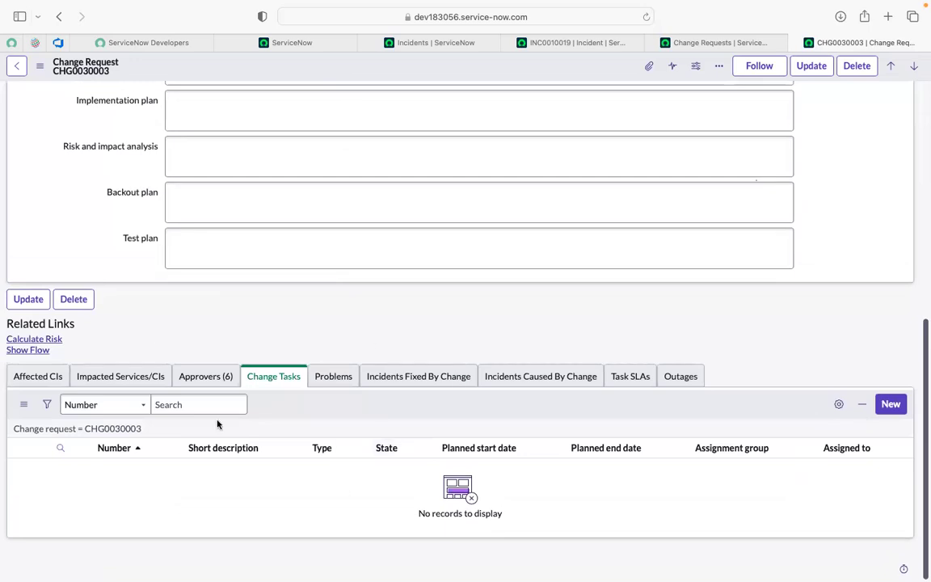
{"action": "left_click", "coordinate": [186, 385]}
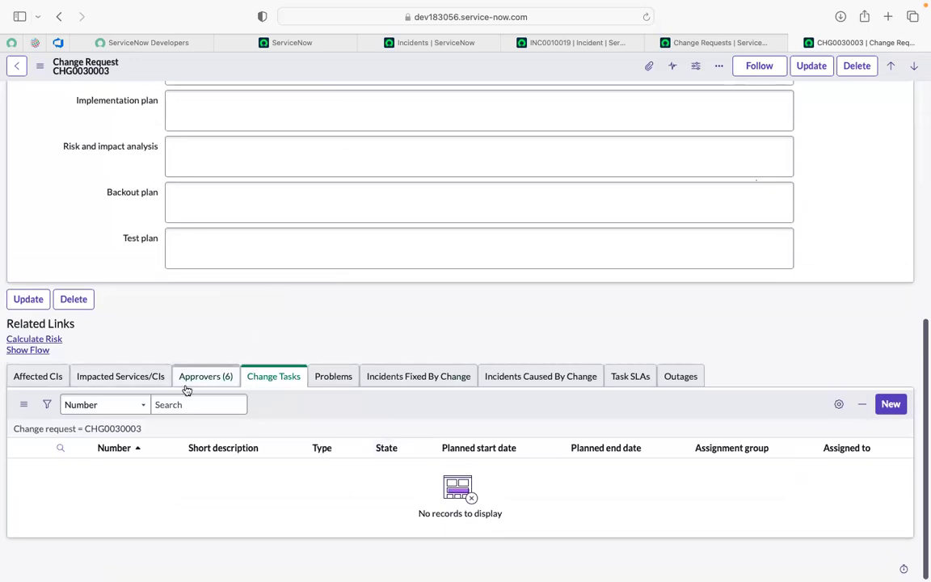
{"action": "scroll", "coordinate": [351, 286], "scroll_direction": "down", "scroll_amount": 2}
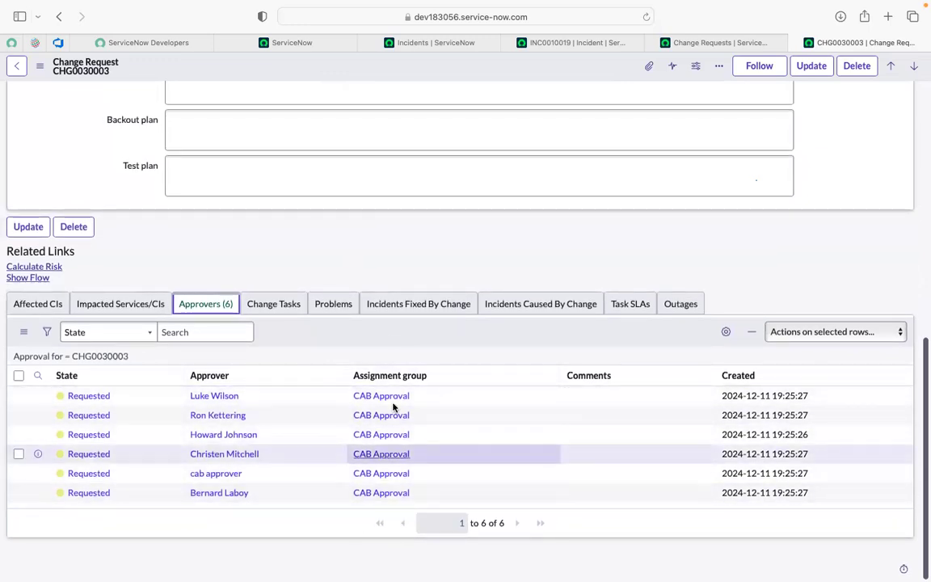
{"action": "scroll", "coordinate": [295, 257], "scroll_direction": "up", "scroll_amount": 15}
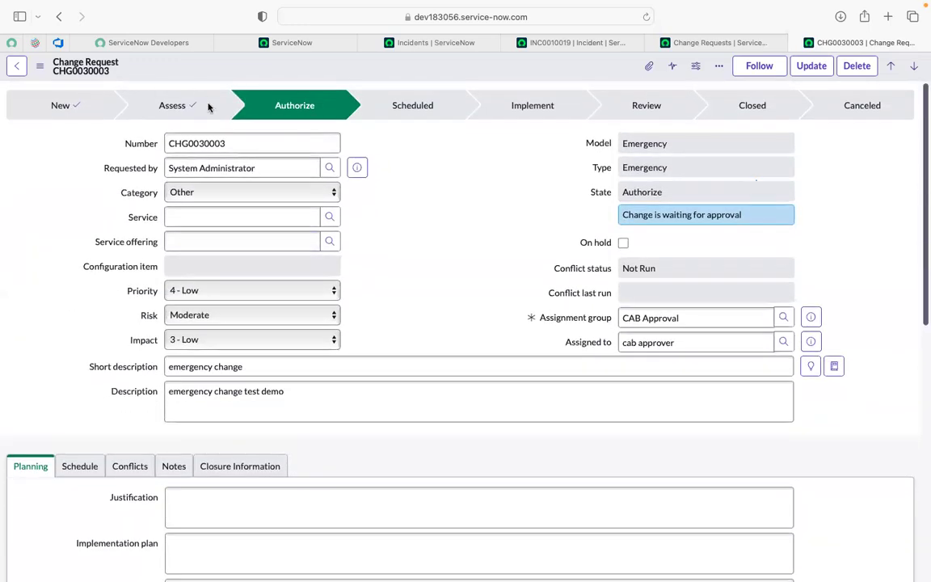
{"action": "scroll", "coordinate": [418, 270], "scroll_direction": "down", "scroll_amount": 15}
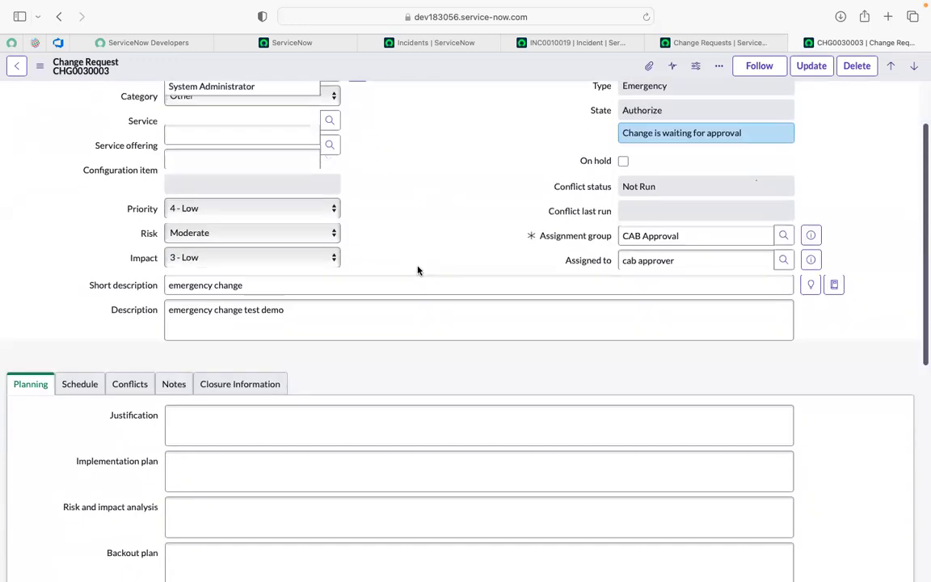
{"action": "scroll", "coordinate": [418, 270], "scroll_direction": "up", "scroll_amount": 15}
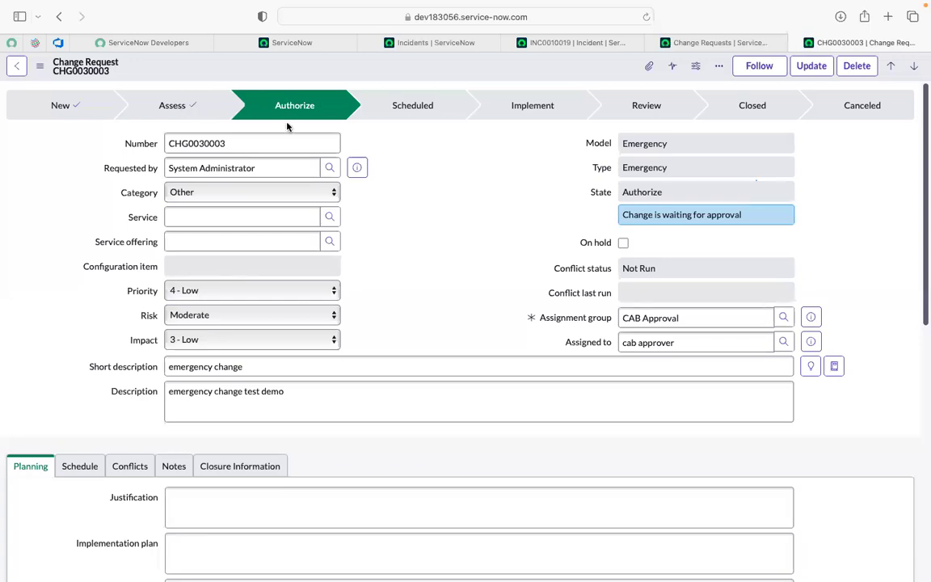
{"action": "scroll", "coordinate": [411, 245], "scroll_direction": "down", "scroll_amount": 2}
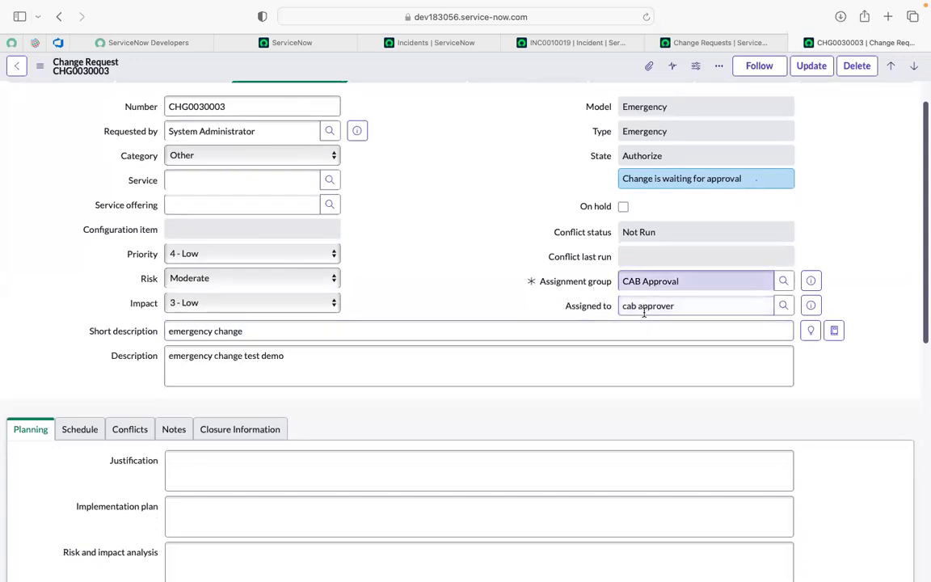
Step: Set the first listed approver's state to Approved and reload the change request
{"action": "scroll", "coordinate": [431, 258], "scroll_direction": "down", "scroll_amount": 10}
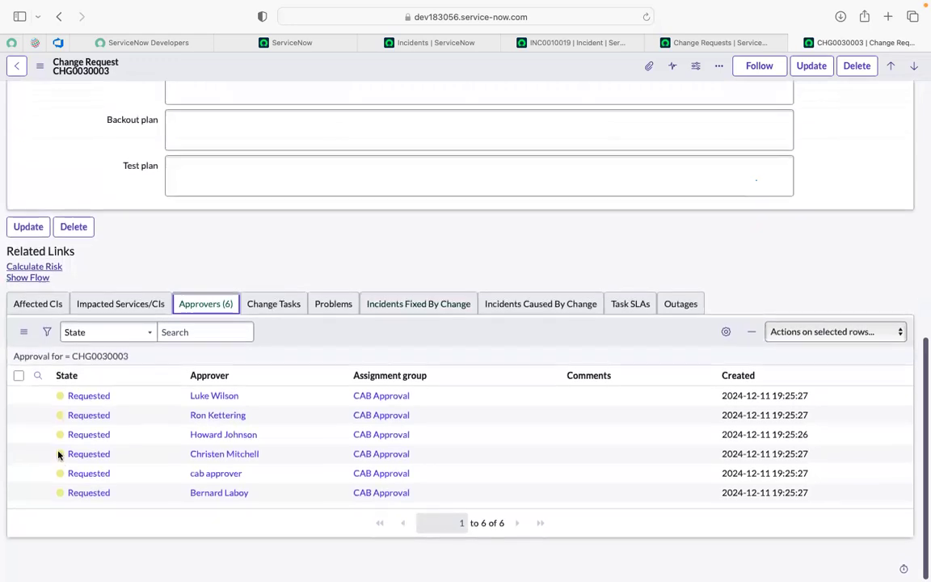
{"action": "left_click", "coordinate": [123, 400]}
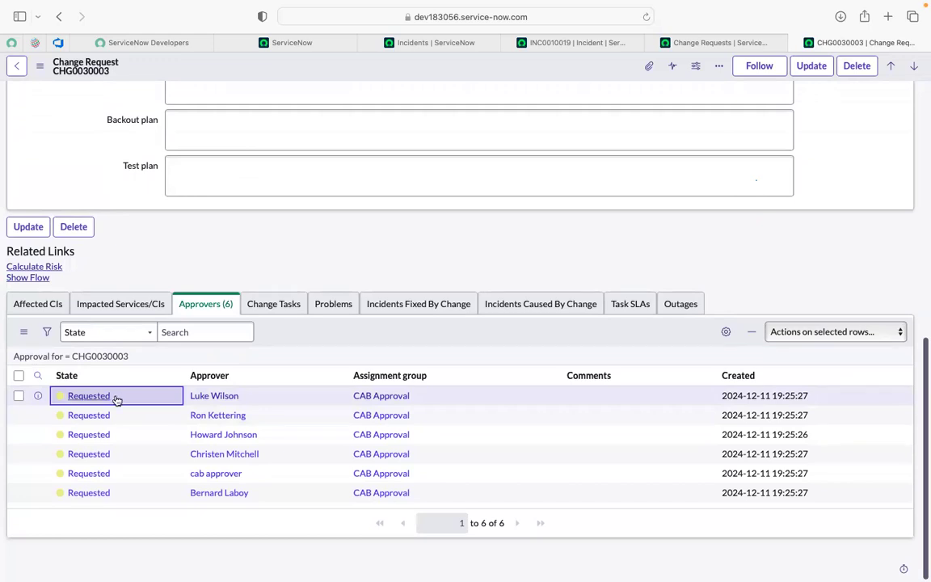
{"action": "double_click", "coordinate": [118, 399]}
{"action": "left_click", "coordinate": [131, 402]}
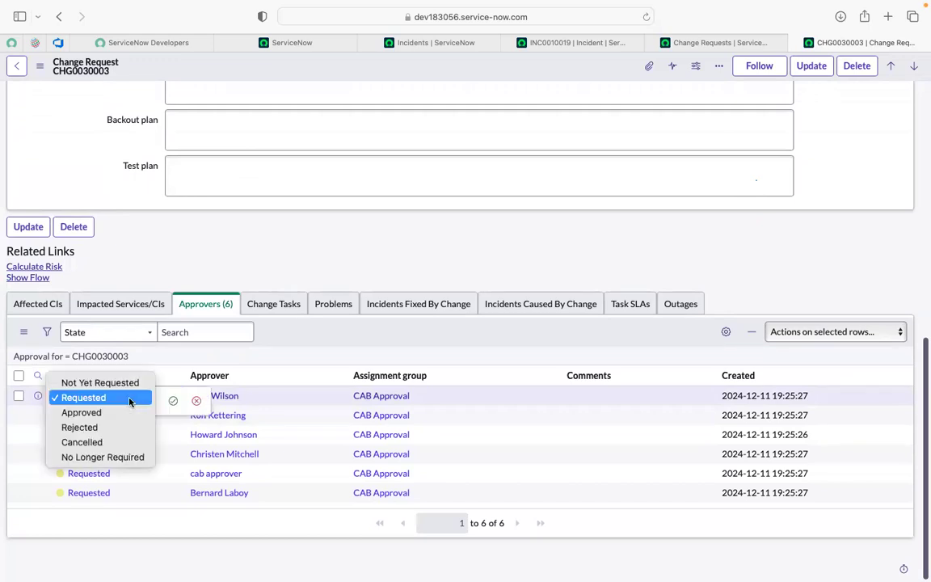
{"action": "left_click", "coordinate": [75, 413]}
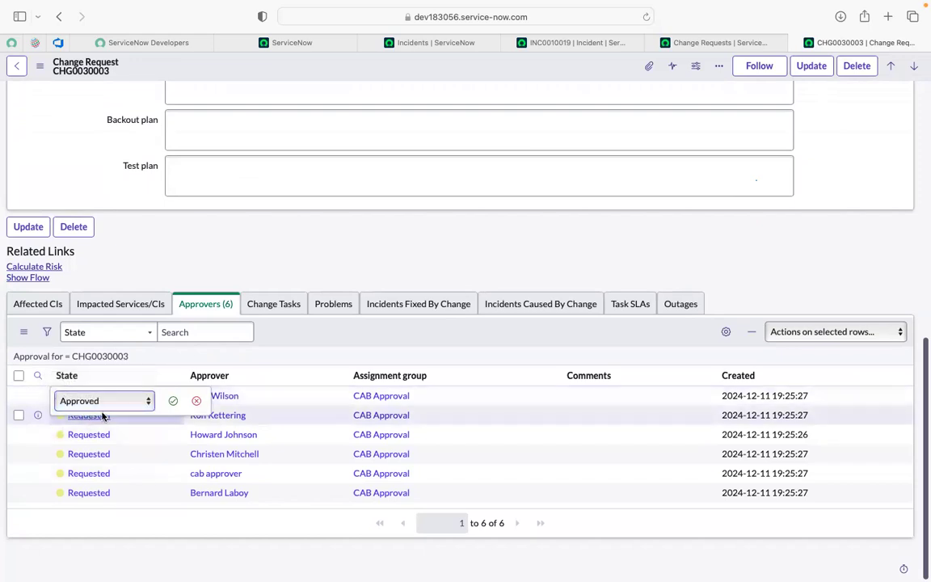
{"action": "left_click", "coordinate": [172, 403]}
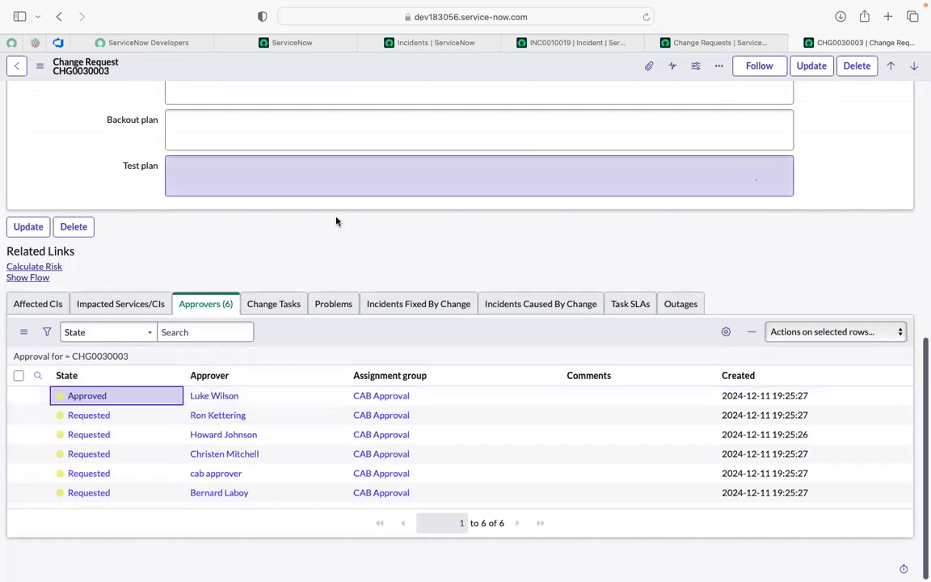
{"action": "scroll", "coordinate": [335, 220], "scroll_direction": "up", "scroll_amount": 10}
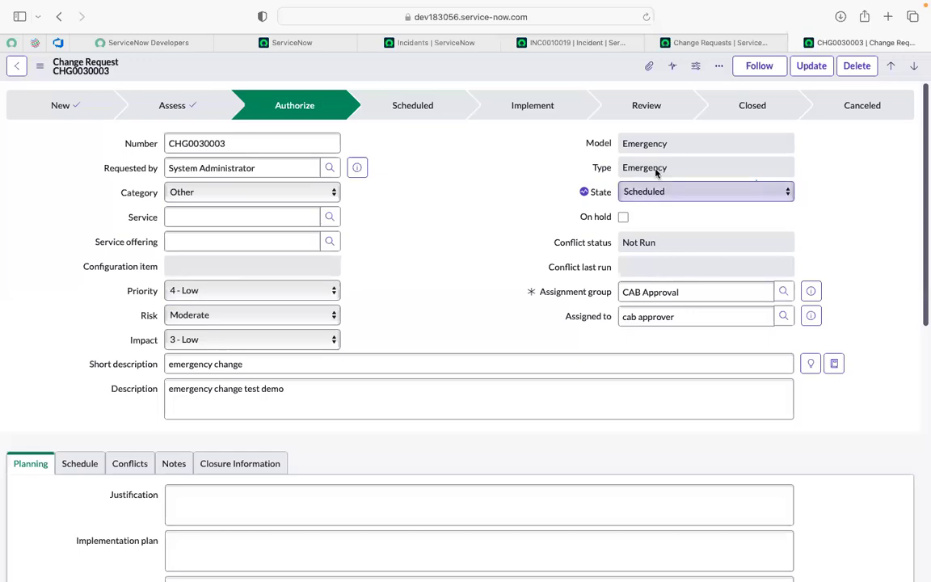
{"action": "left_click", "coordinate": [646, 17]}
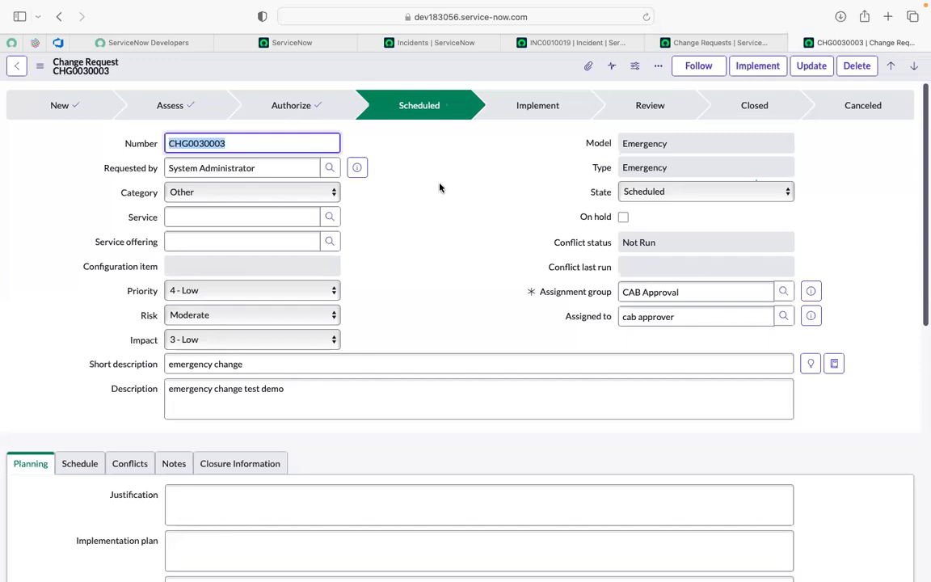
Step: Check the change's planning and schedule details, and move the change to the Implement state
{"action": "scroll", "coordinate": [440, 188], "scroll_direction": "down", "scroll_amount": 1}
{"action": "scroll", "coordinate": [440, 187], "scroll_direction": "up", "scroll_amount": 1}
{"action": "scroll", "coordinate": [439, 187], "scroll_direction": "down", "scroll_amount": 15}
{"action": "scroll", "coordinate": [440, 187], "scroll_direction": "up", "scroll_amount": 5}
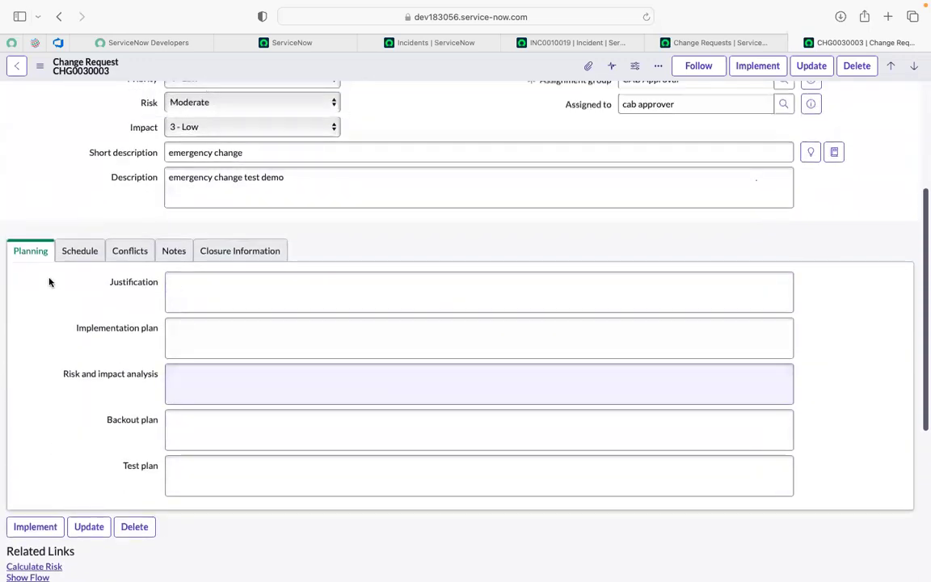
{"action": "left_click", "coordinate": [75, 248]}
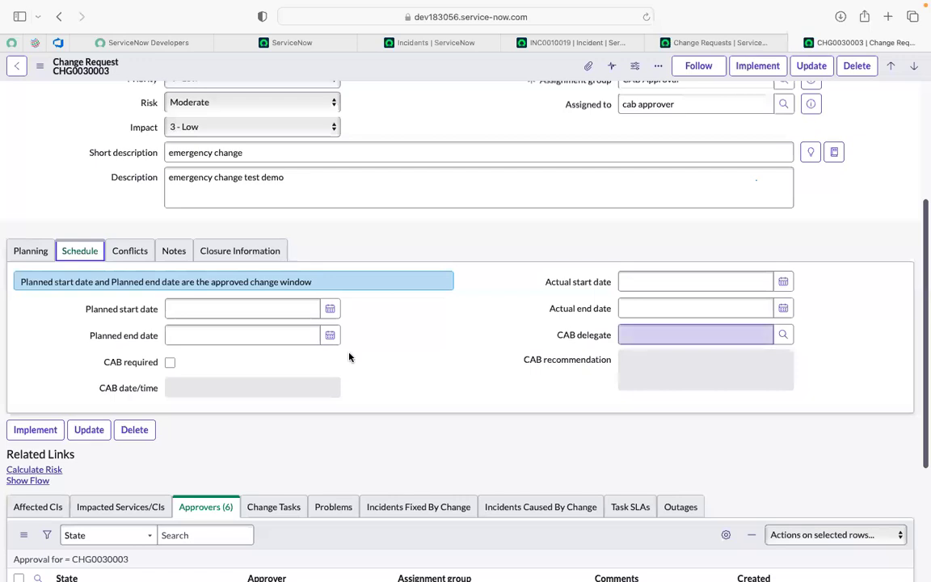
{"action": "left_click", "coordinate": [39, 251]}
{"action": "scroll", "coordinate": [453, 225], "scroll_direction": "up", "scroll_amount": 5}
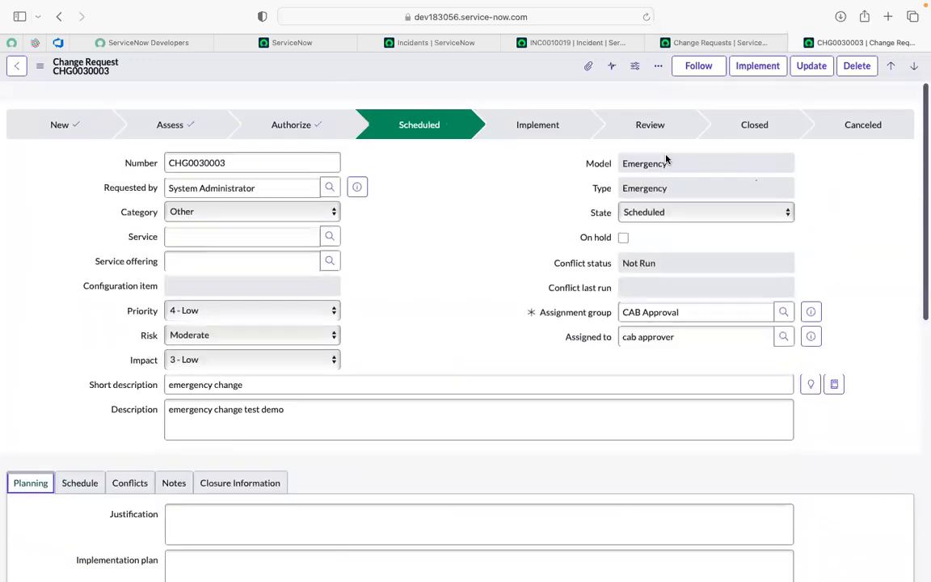
{"action": "left_click", "coordinate": [759, 66]}
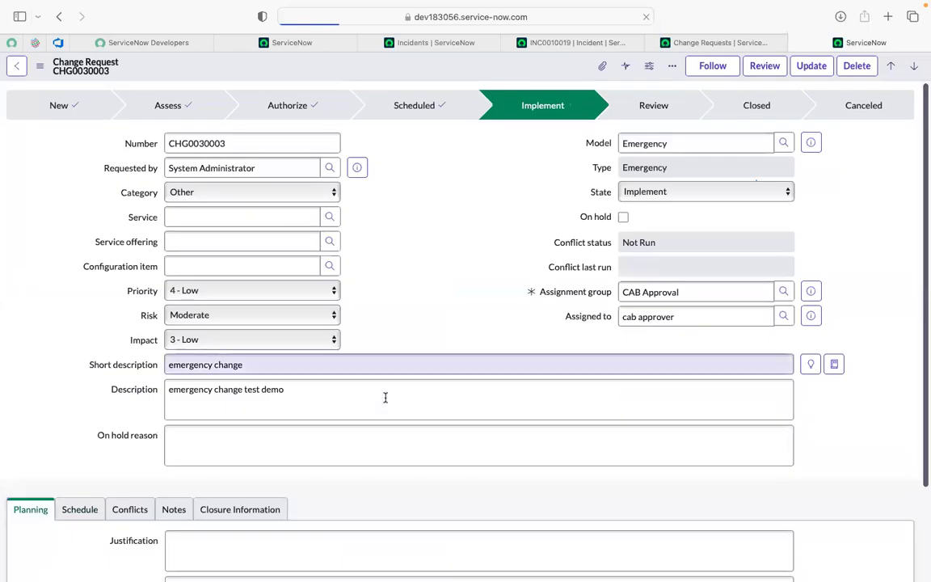
Step: Look over the implementing change record and advance it to the Review state
{"action": "scroll", "coordinate": [386, 397], "scroll_direction": "down", "scroll_amount": 1}
{"action": "scroll", "coordinate": [385, 397], "scroll_direction": "down", "scroll_amount": 3}
{"action": "scroll", "coordinate": [386, 398], "scroll_direction": "up", "scroll_amount": 4}
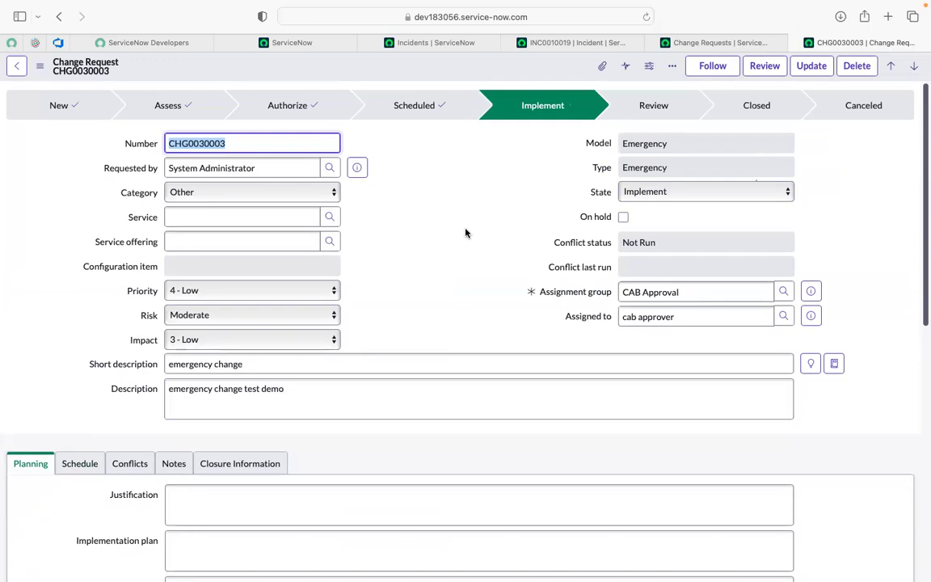
{"action": "left_click", "coordinate": [431, 226]}
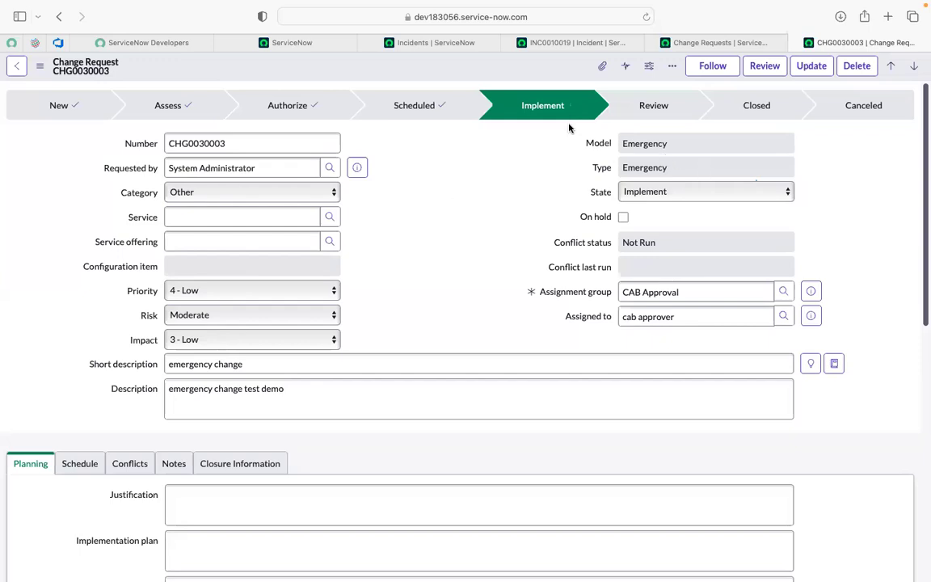
{"action": "left_click", "coordinate": [768, 71]}
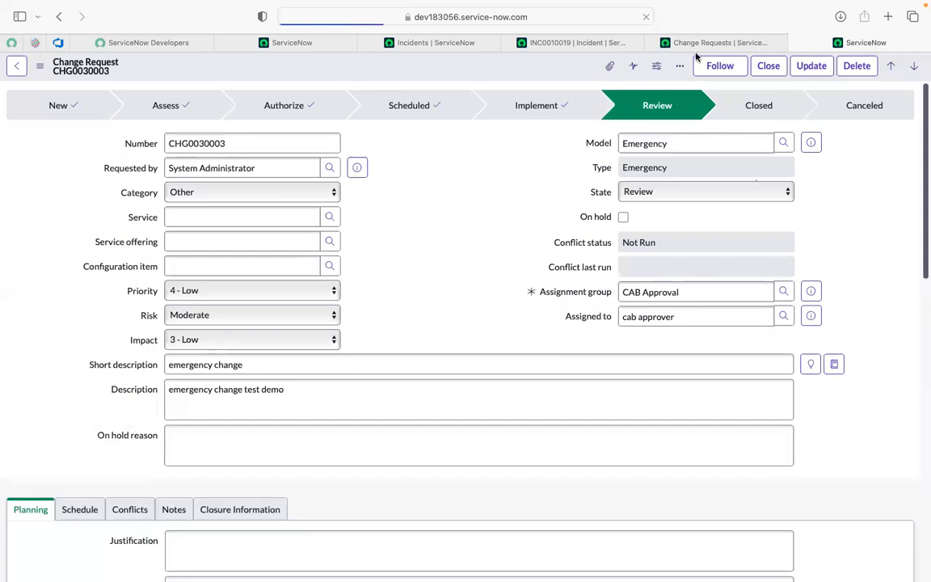
Step: Close the change with the close code Successful and the close notes "test done"
{"action": "left_click", "coordinate": [765, 71]}
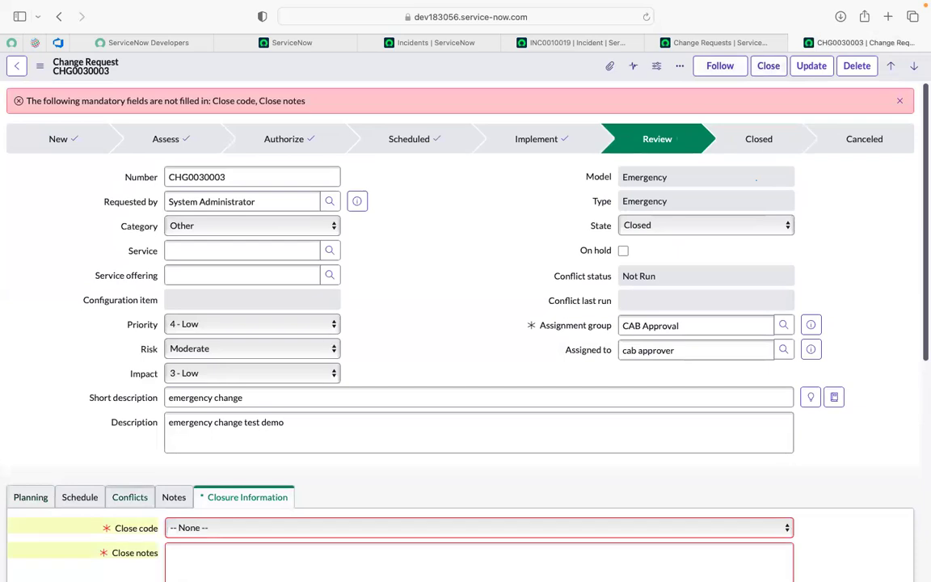
{"action": "scroll", "coordinate": [466, 273], "scroll_direction": "down", "scroll_amount": 5}
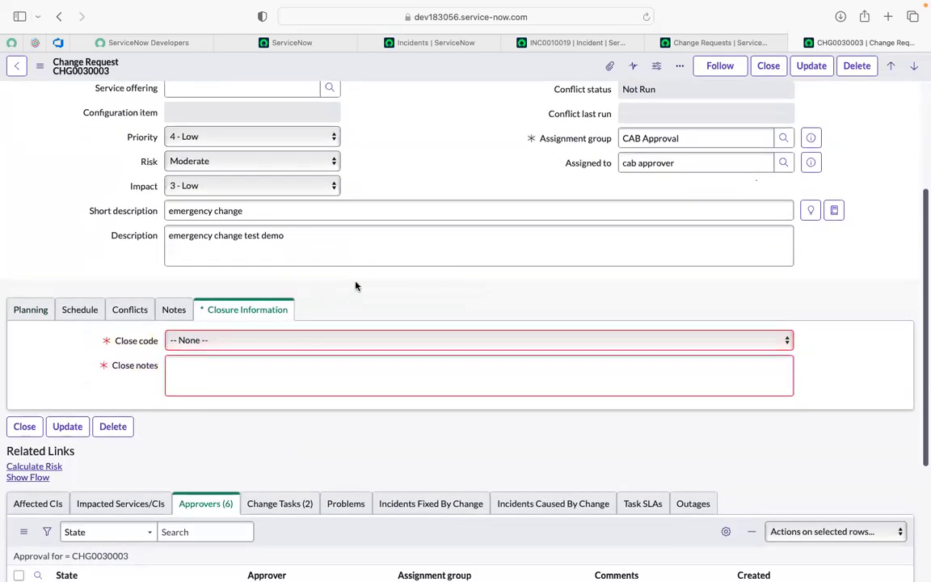
{"action": "left_click", "coordinate": [202, 340]}
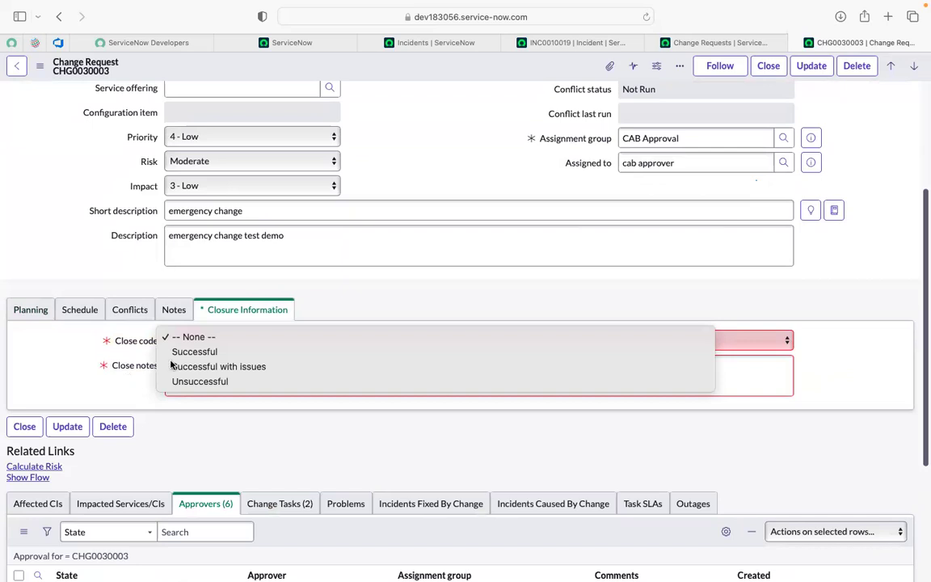
{"action": "left_click", "coordinate": [196, 353]}
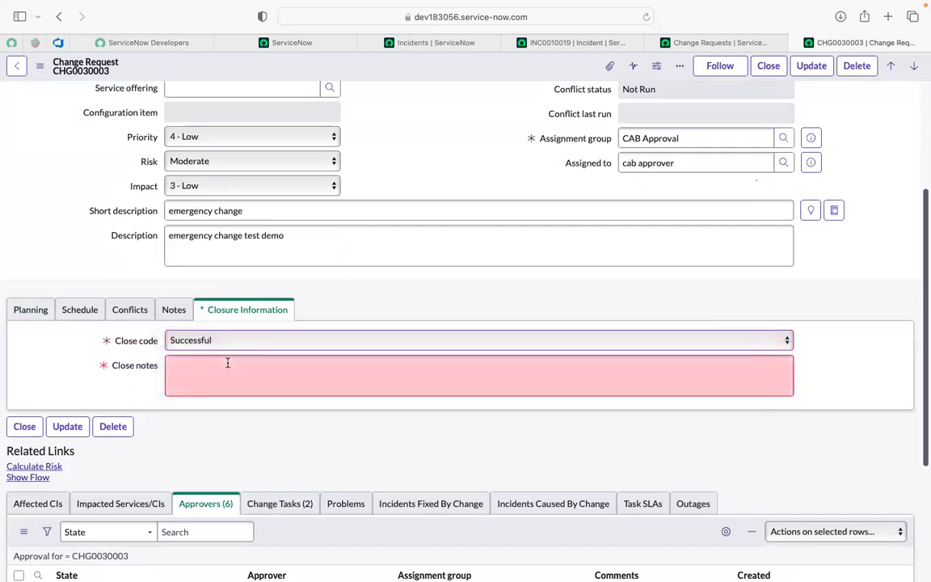
{"action": "left_click", "coordinate": [227, 363]}
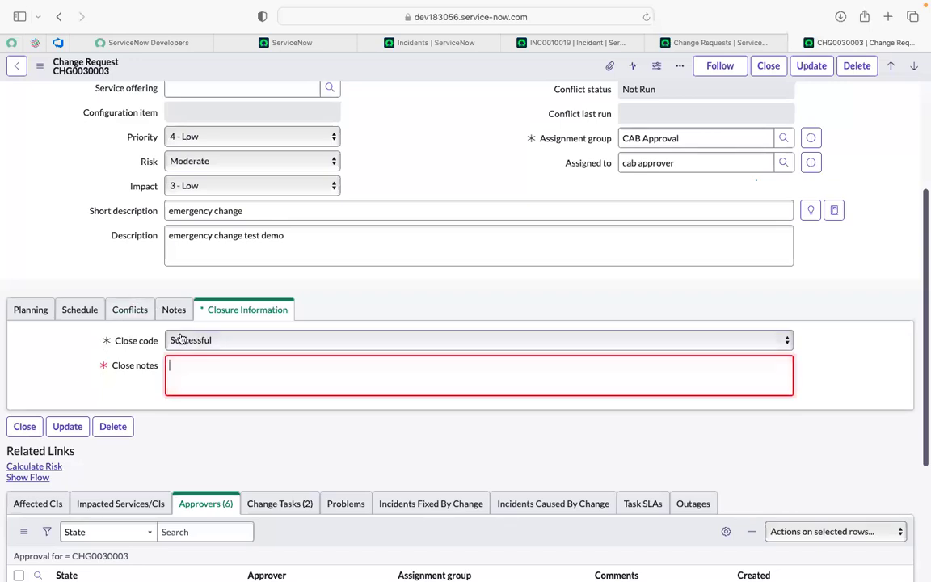
{"action": "type", "text": "test "}
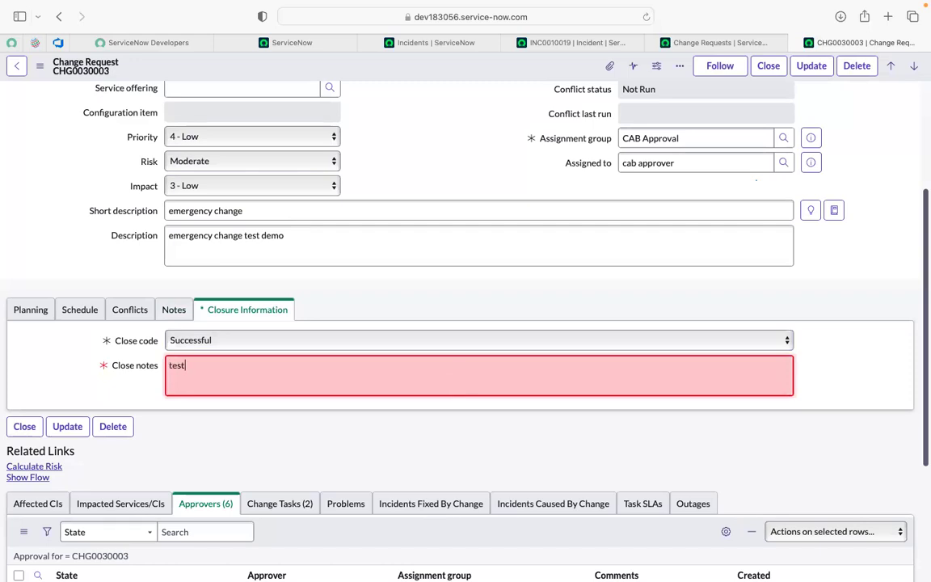
{"action": "type", "text": "done"}
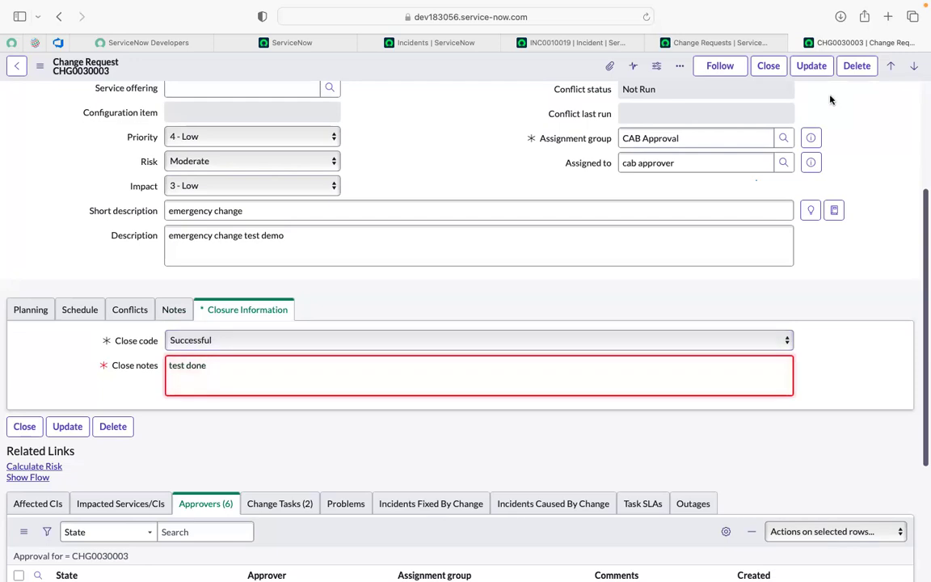
{"action": "left_click", "coordinate": [768, 65]}
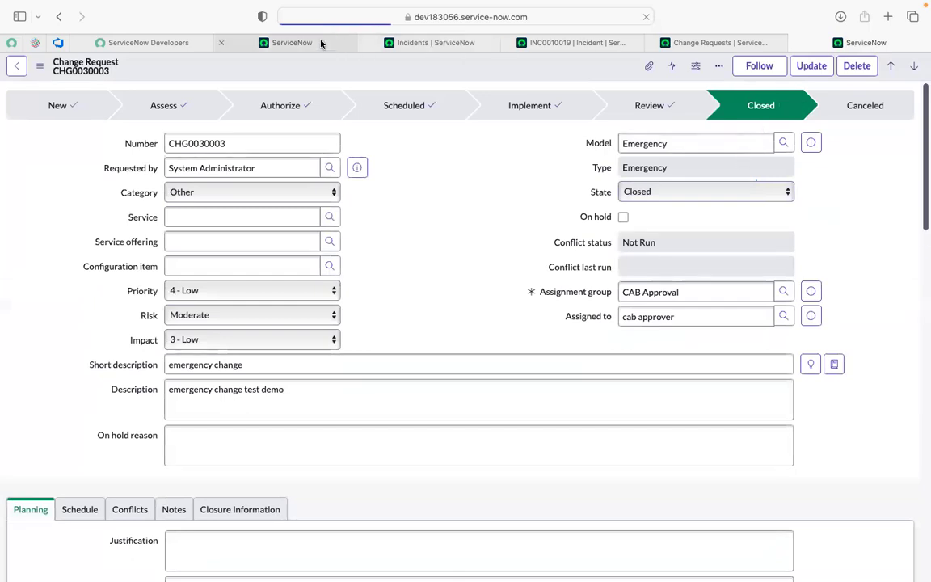
Step: Switch from the closed change to the open incident record "for change demo"
{"action": "left_click", "coordinate": [435, 42]}
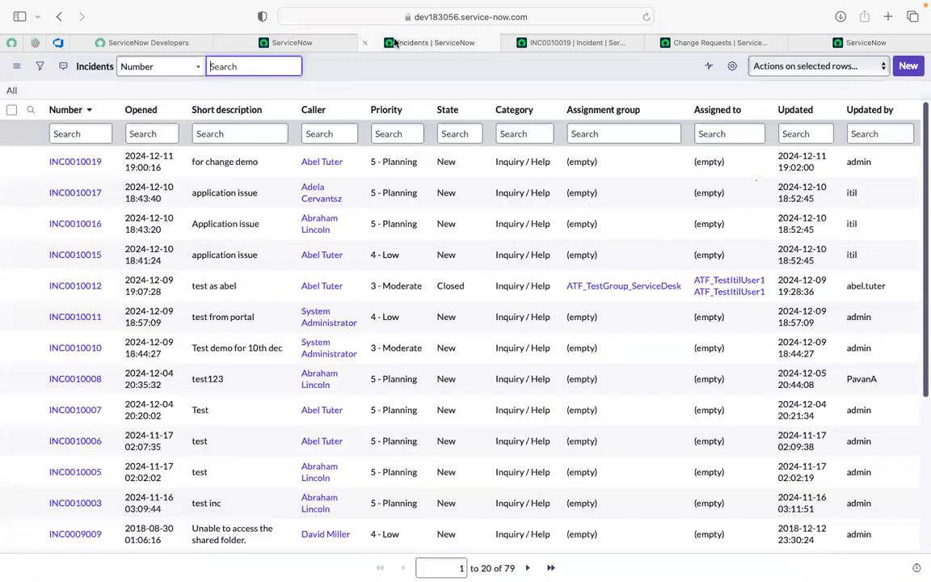
{"action": "left_click", "coordinate": [582, 44]}
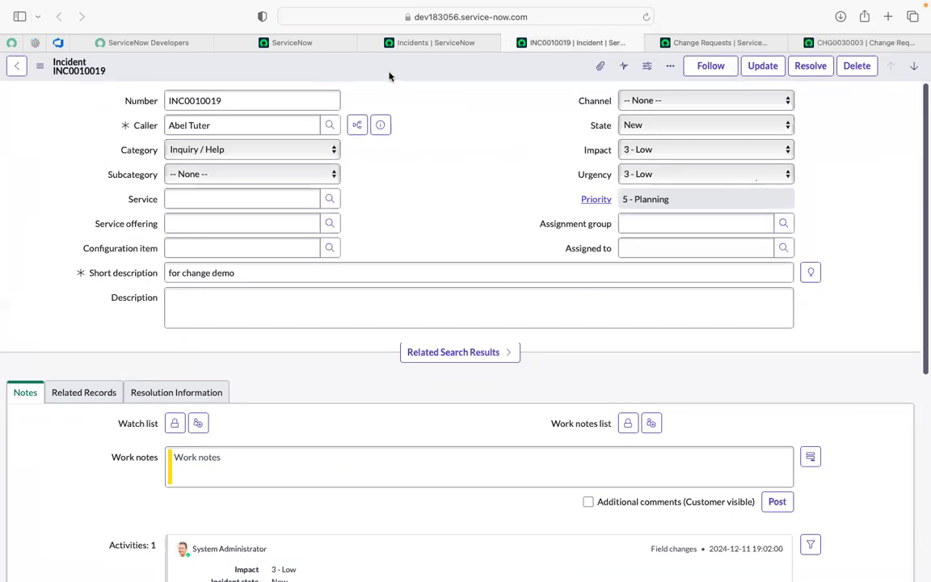